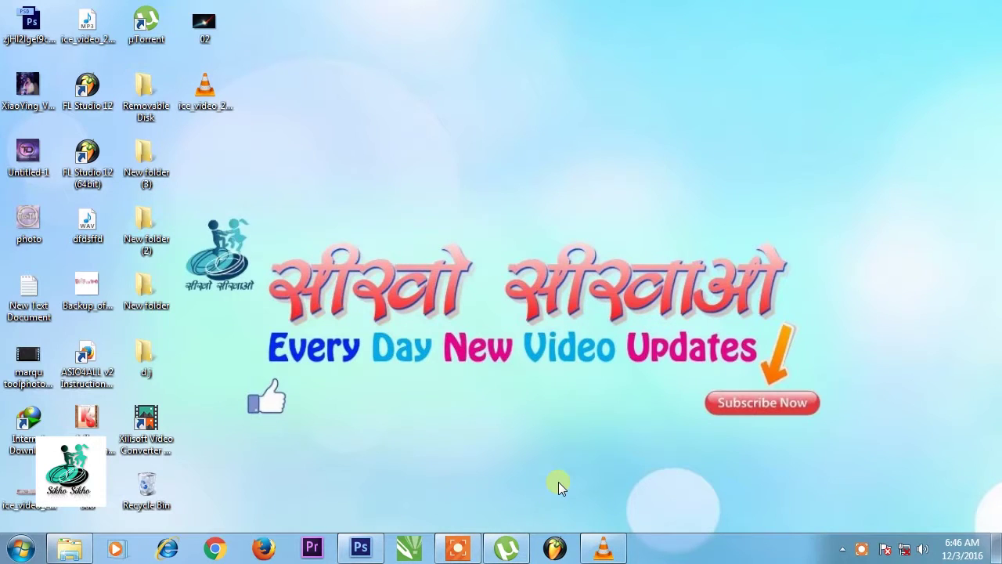
Make the History Brush Tool the active tool from the brush group, then minimize Photoshop.
left_click(360, 548)
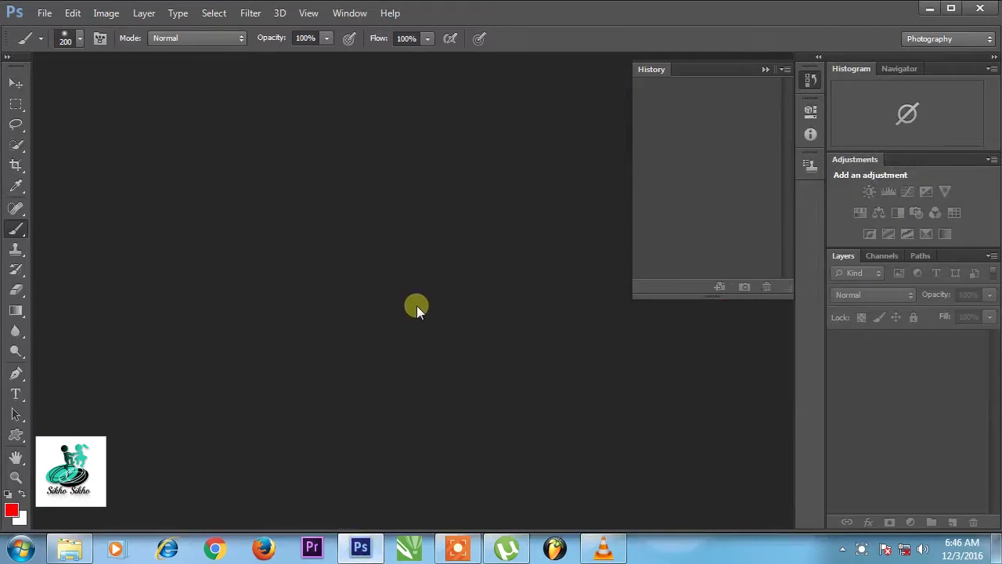
right_click(16, 227)
left_click(78, 271)
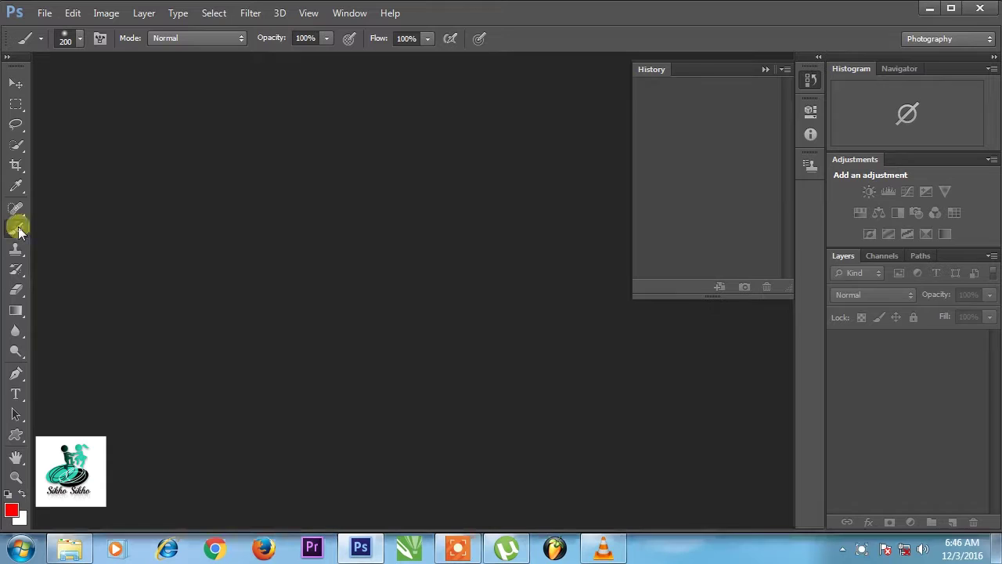
right_click(20, 271)
left_click(90, 267)
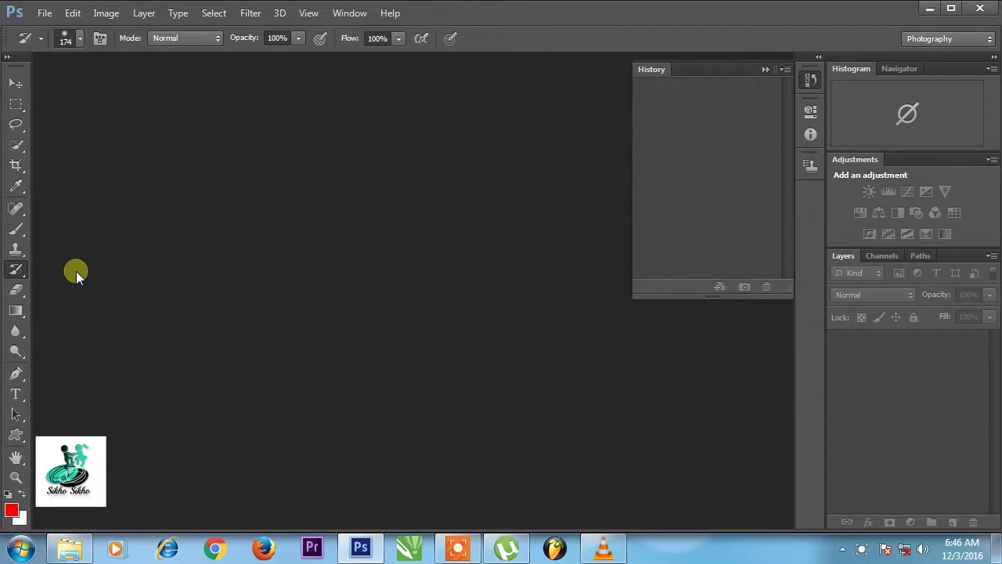
right_click(16, 269)
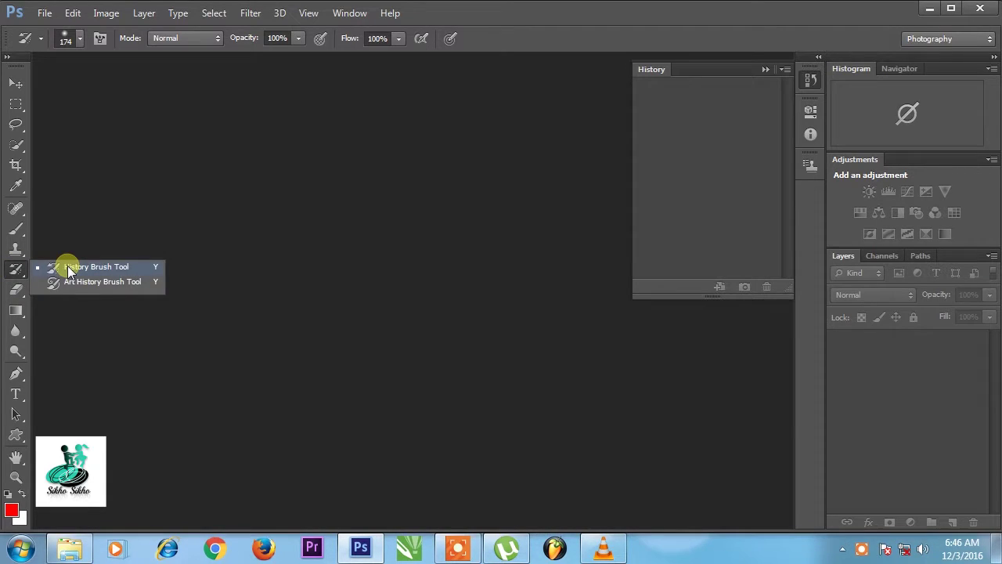
left_click(68, 268)
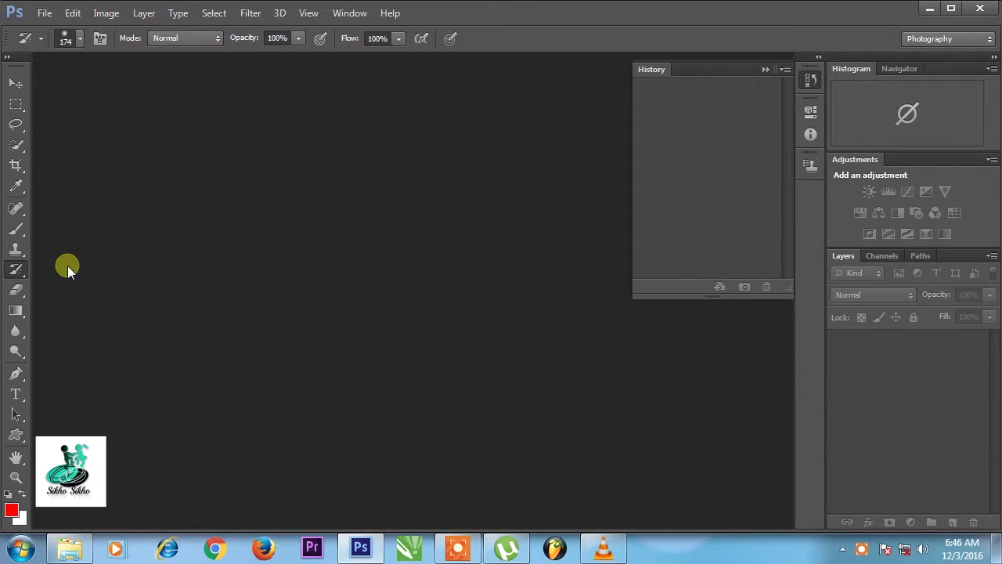
left_click(359, 547)
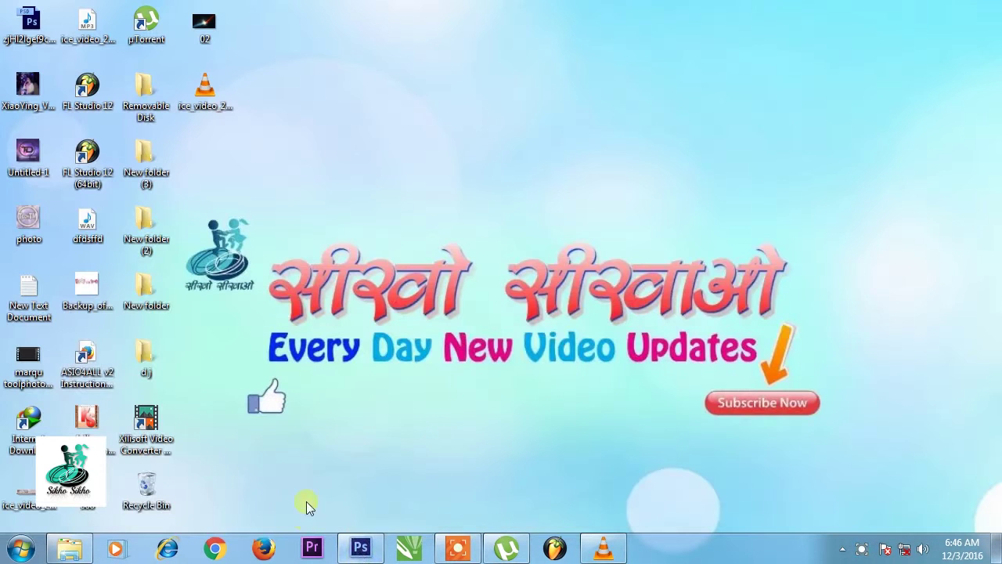
Restore the minimized Photoshop window from the taskbar.
left_click_drag(689, 372, 874, 439)
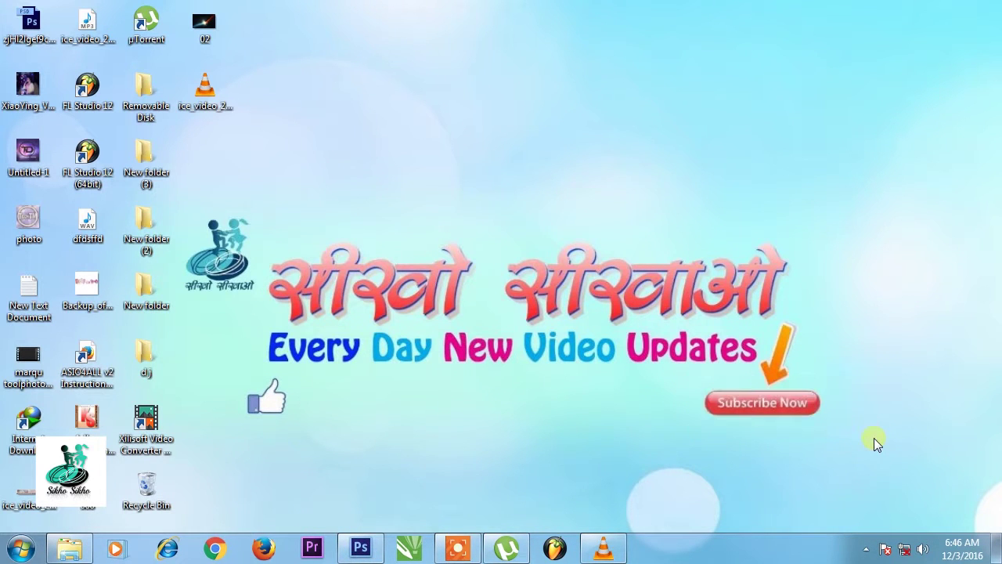
left_click(345, 544)
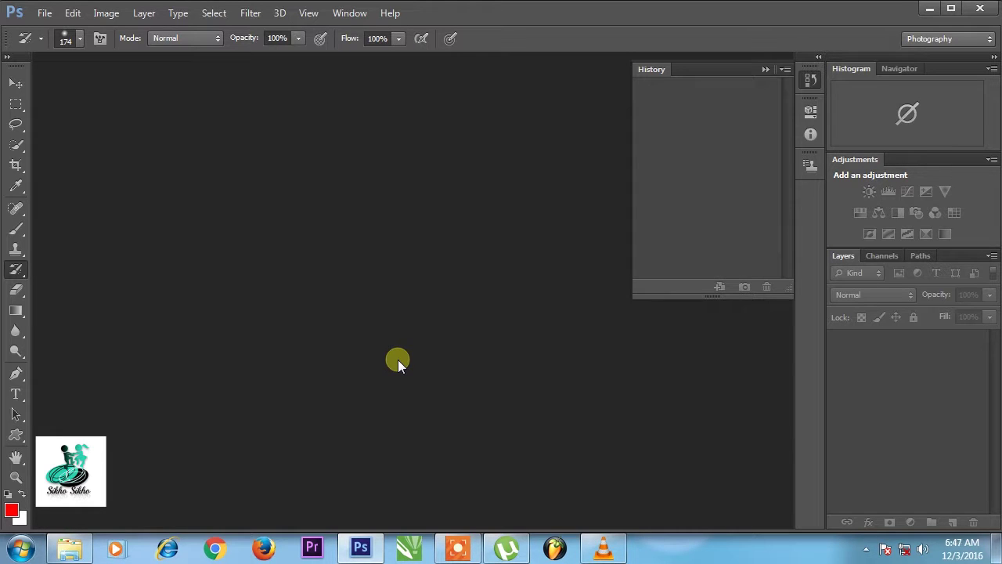
Keep the History Brush active and review its size, hardness and full brush settings.
right_click(16, 269)
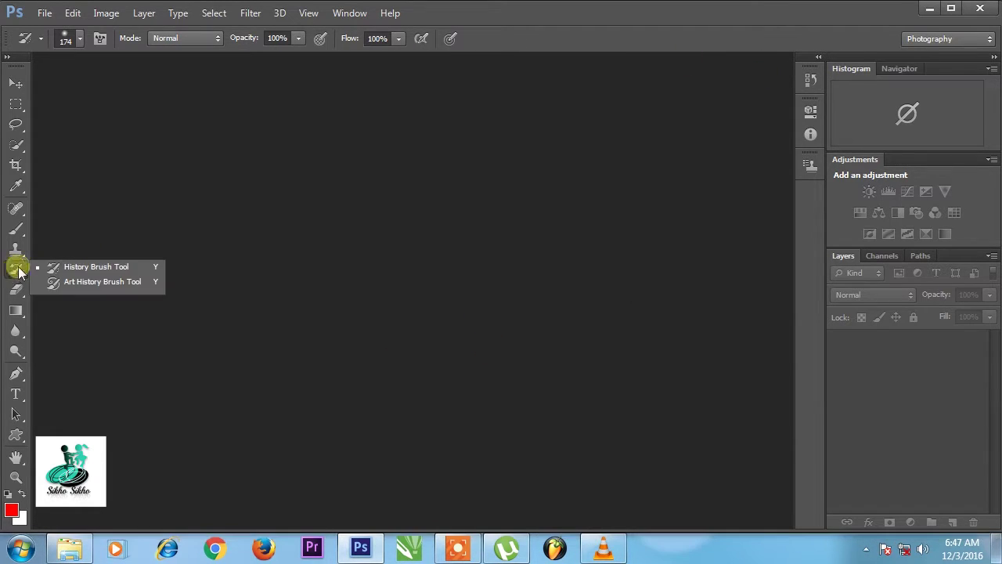
left_click(68, 269)
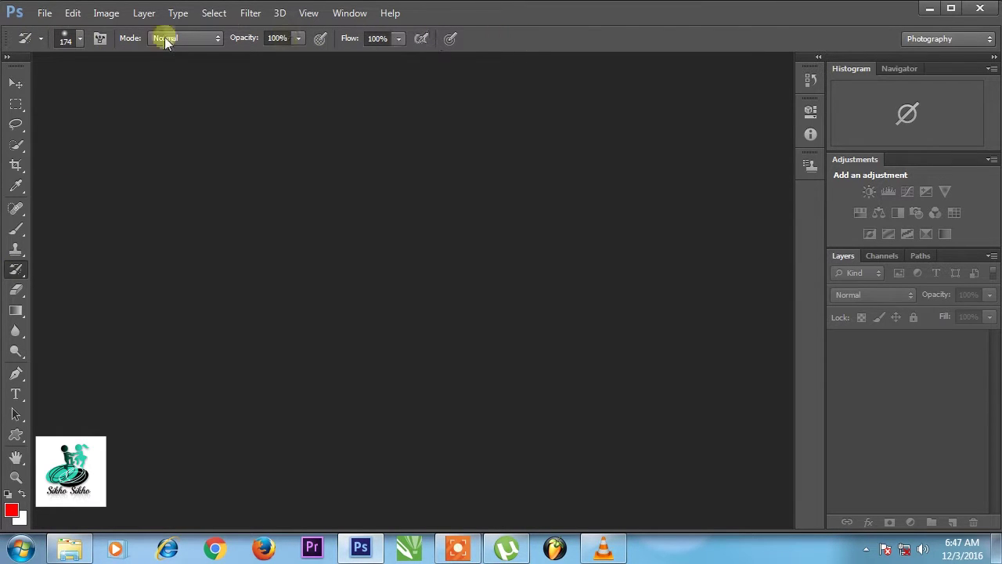
left_click(66, 39)
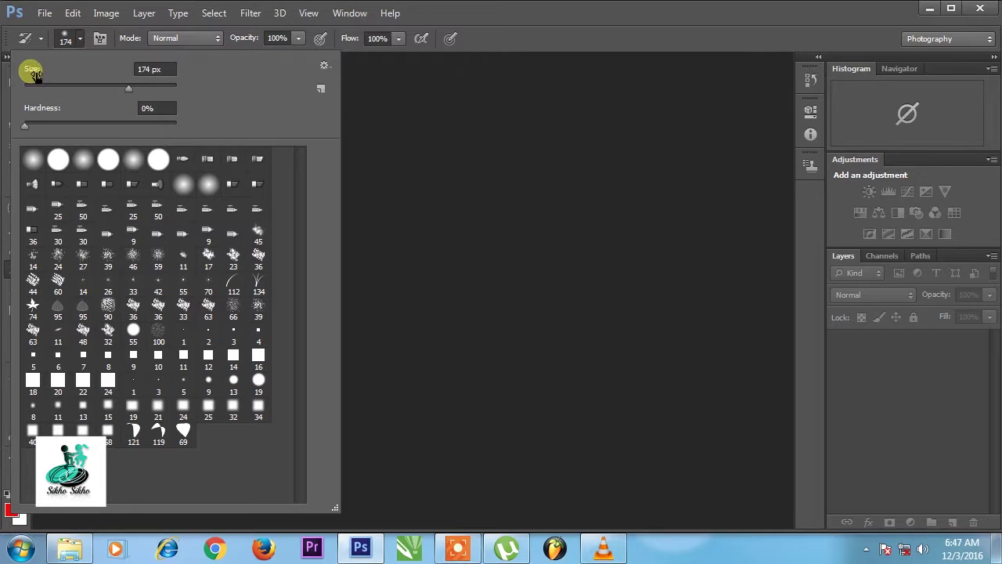
left_click(39, 123)
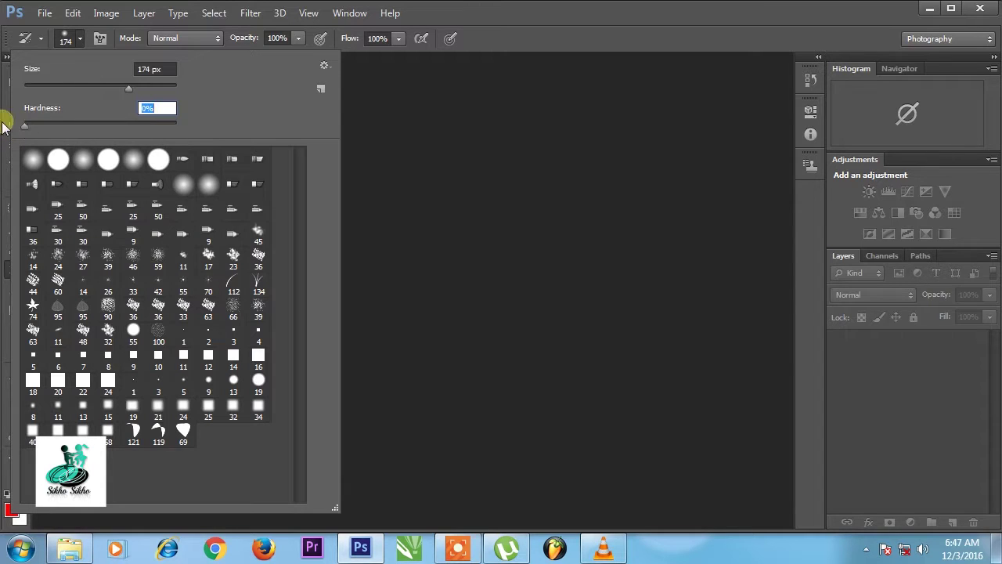
key("Return")
left_click(101, 39)
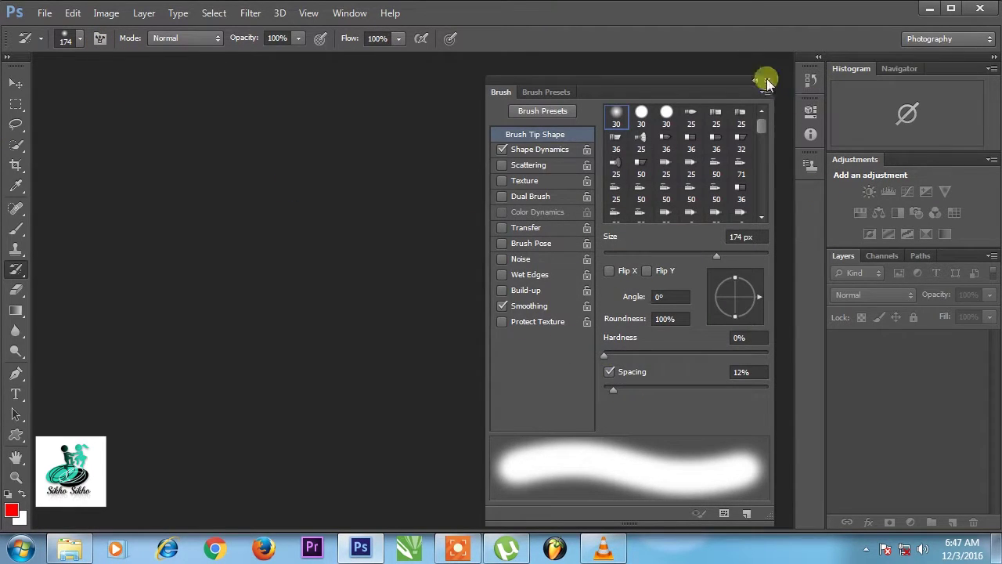
left_click(766, 80)
Check the Mode, Opacity and Flow options, leaving Normal blending at 100%.
left_click(170, 40)
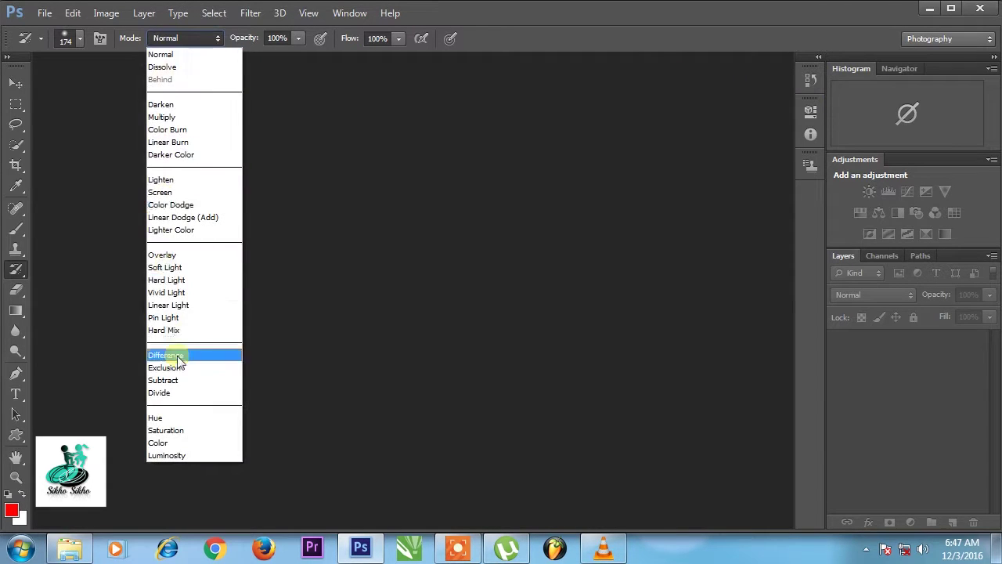
left_click(523, 21)
left_click(297, 39)
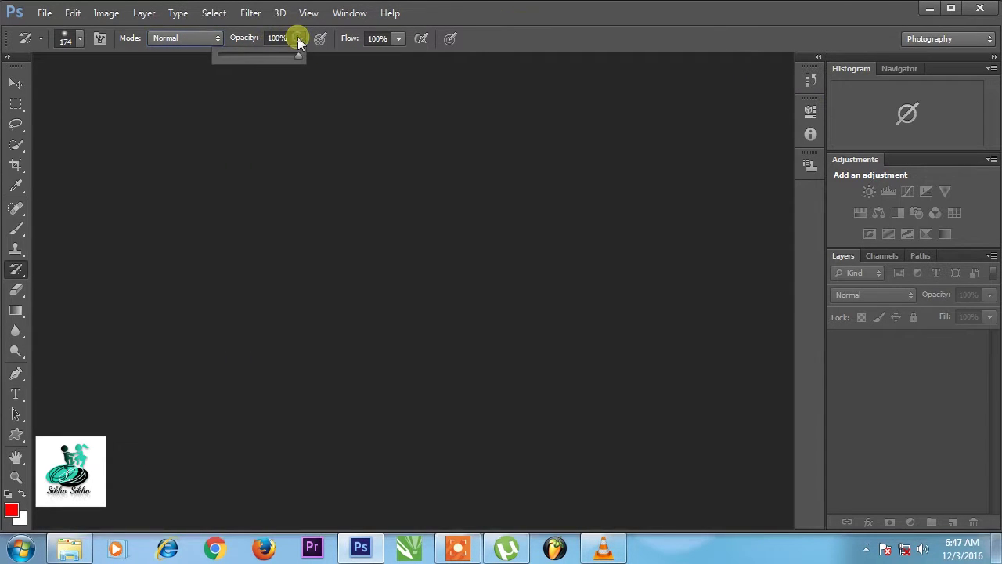
left_click(398, 39)
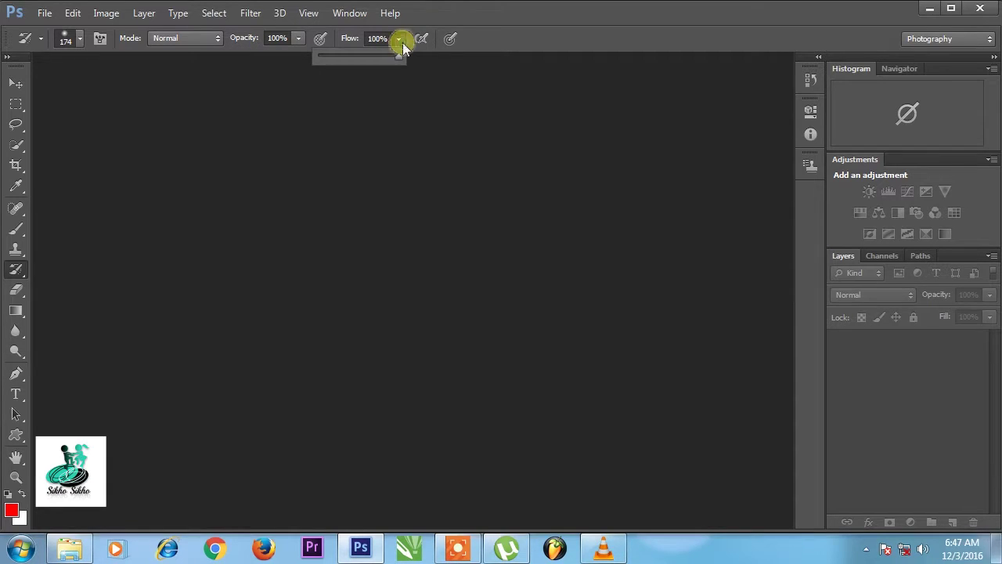
left_click(557, 33)
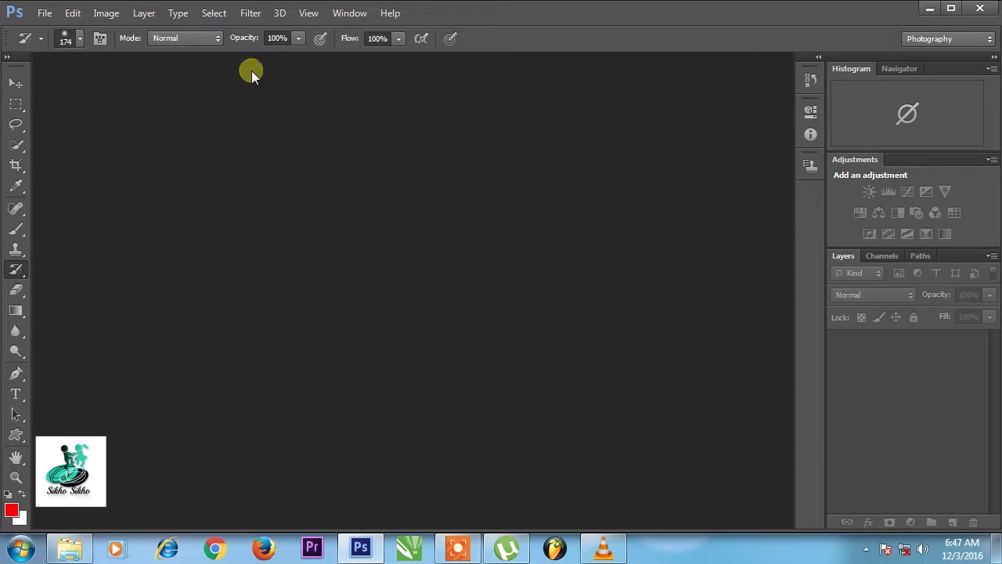
left_click(201, 37)
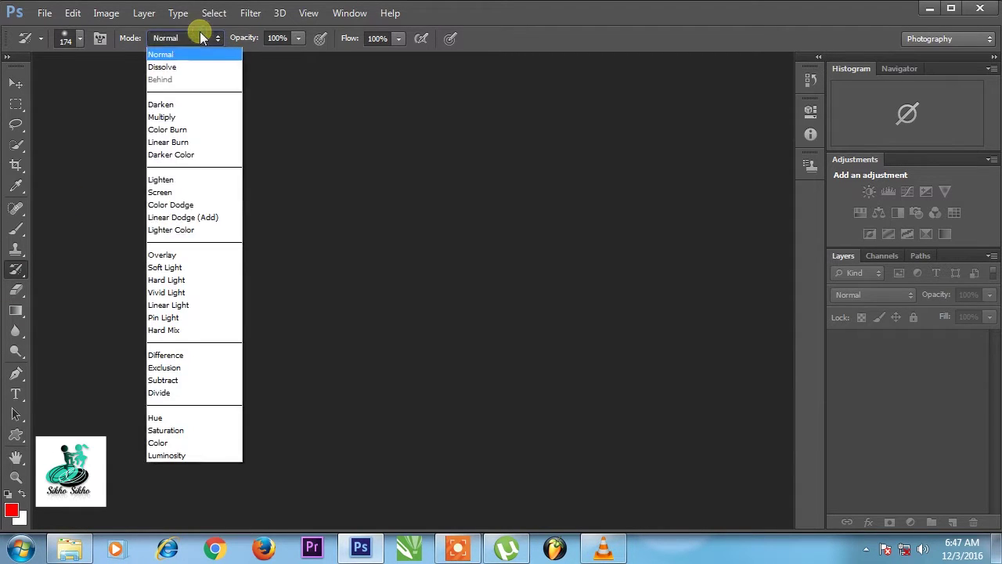
left_click(133, 37)
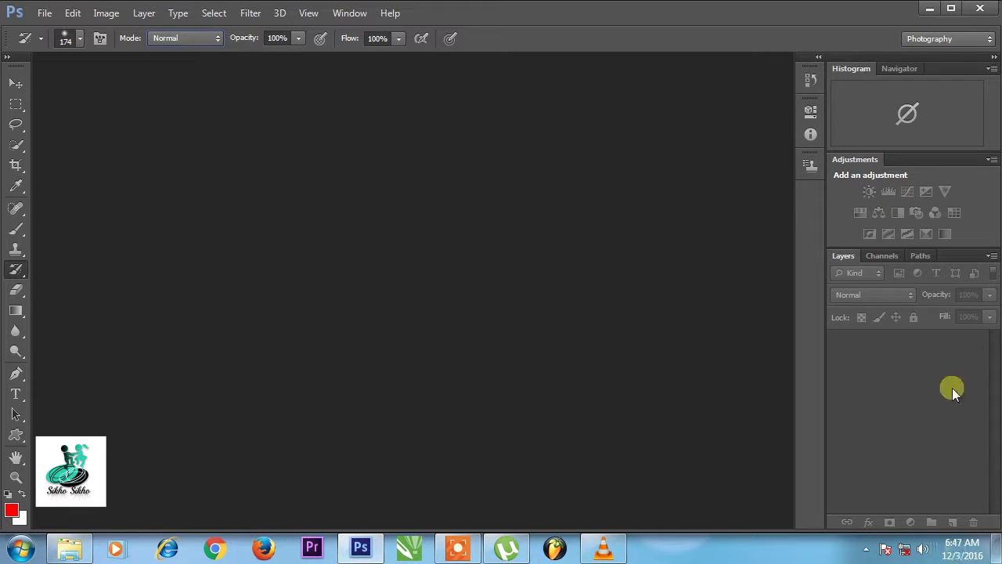
left_click(166, 38)
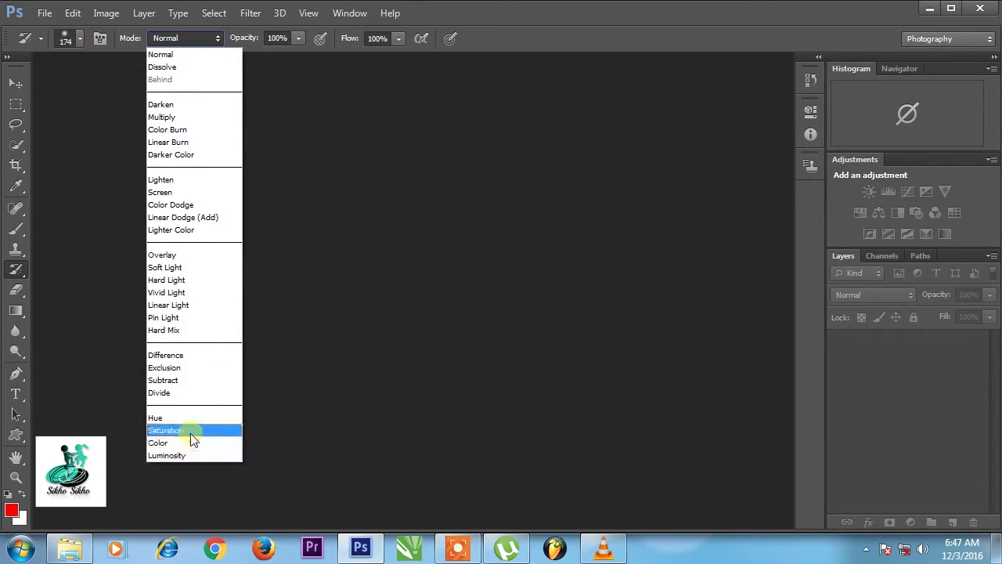
left_click(283, 315)
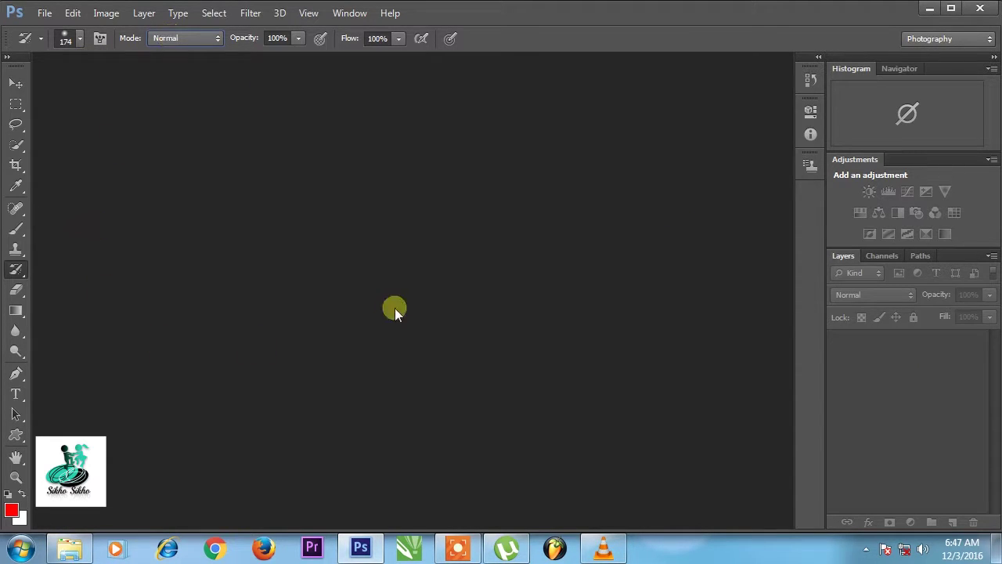
Open the woman-on-stairs JPG and paint a size-150 red Brush stroke down its right edge.
double_click(479, 291)
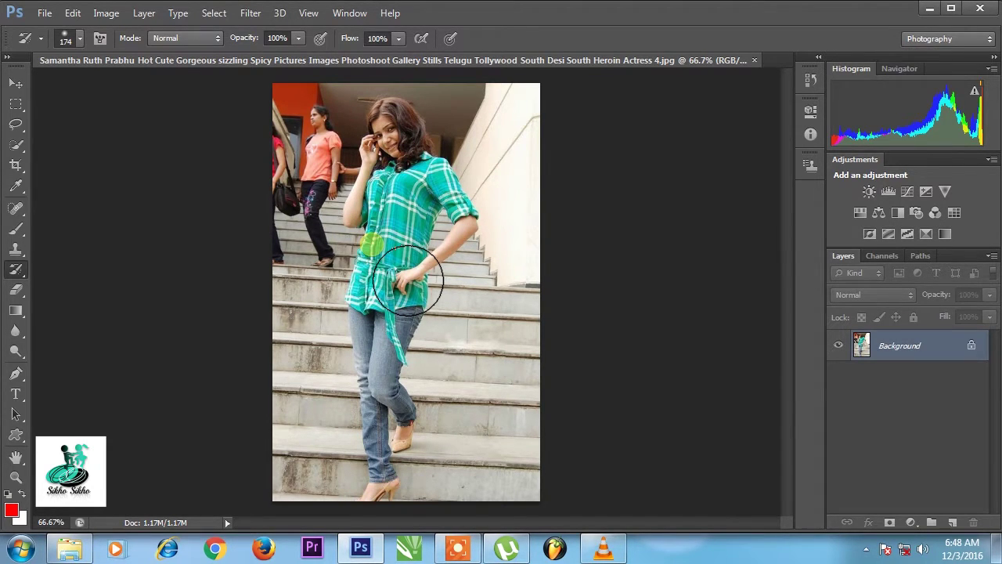
key("bracketleft")
key("bracketleft")
key("bracketleft")
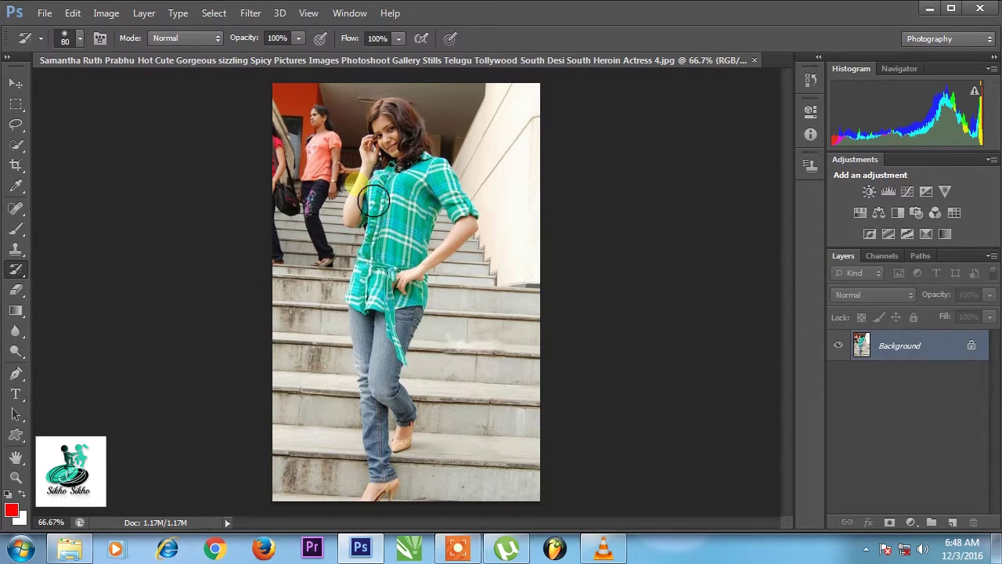
key("b")
key("bracketleft")
mouse_move(513, 137)
left_mouse_down()
mouse_move(542, 235)
mouse_move(524, 270)
left_mouse_up()
Paint red around the photo's edges and over the woman's face.
left_click(19, 235)
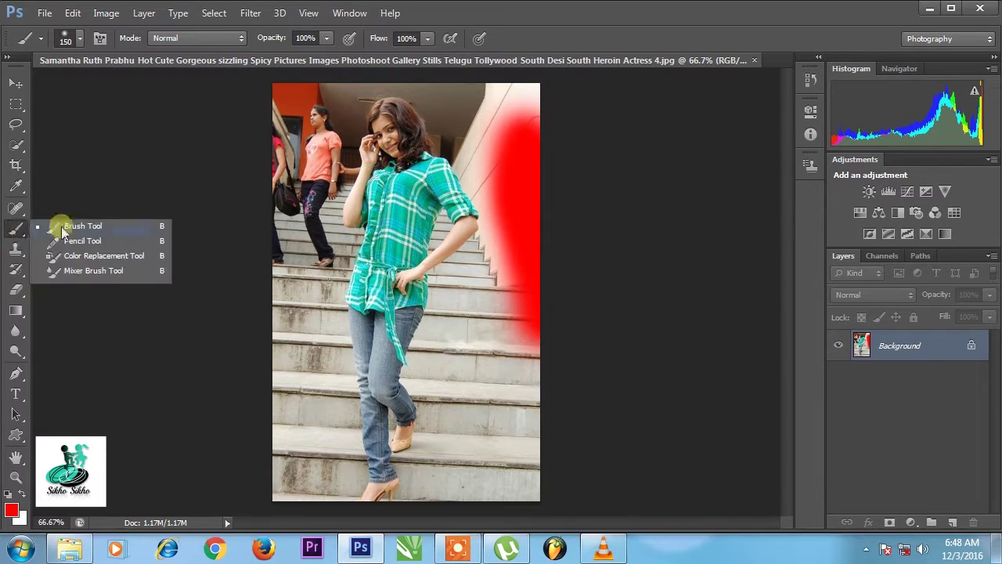
left_click_drag(528, 286, 529, 454)
mouse_move(561, 486)
left_mouse_down()
mouse_move(569, 530)
mouse_move(436, 488)
mouse_move(314, 481)
mouse_move(309, 127)
mouse_move(540, 125)
left_mouse_up()
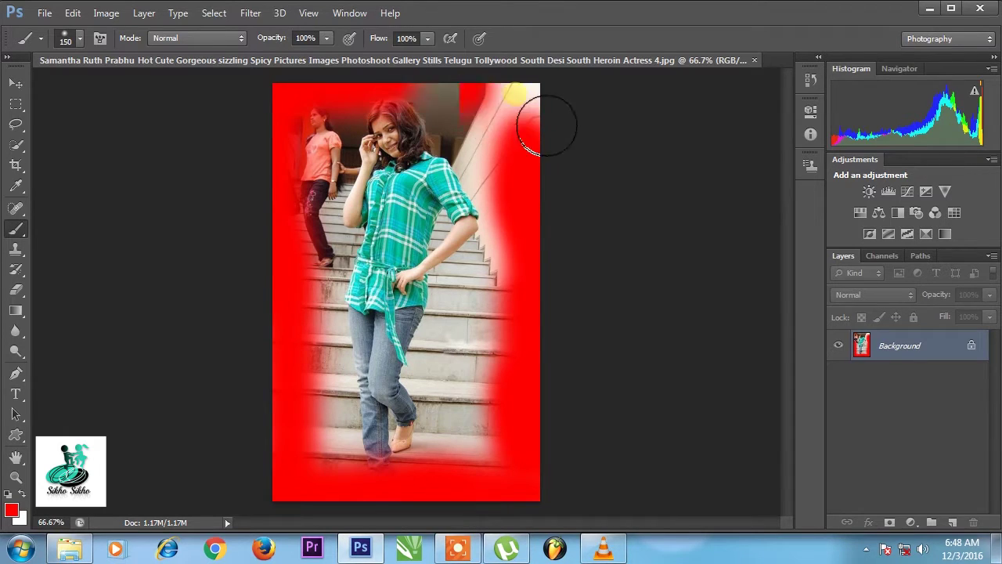
key("ctrl+alt+z")
key("ctrl+alt+z")
key("ctrl+alt+z")
key("ctrl+alt+z")
key("ctrl+alt+z")
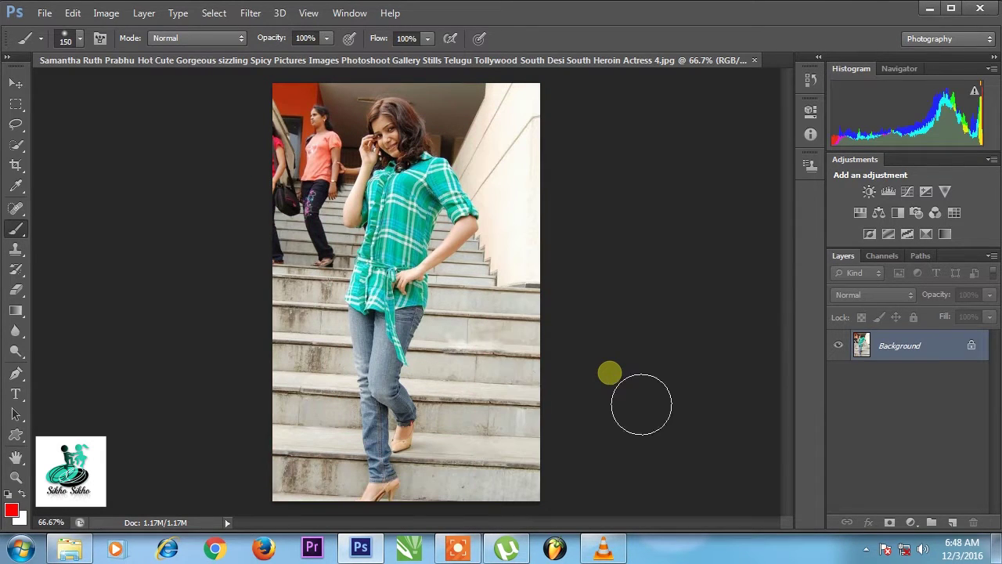
mouse_move(402, 146)
left_mouse_down()
mouse_move(384, 117)
mouse_move(395, 145)
left_mouse_up()
mouse_move(540, 86)
left_mouse_down()
mouse_move(567, 264)
mouse_move(556, 425)
mouse_move(532, 540)
mouse_move(275, 79)
left_mouse_up()
mouse_move(305, 109)
left_mouse_down()
mouse_move(548, 530)
mouse_move(329, 130)
left_mouse_up()
mouse_move(405, 114)
left_mouse_down()
mouse_move(415, 173)
mouse_move(426, 174)
left_mouse_up()
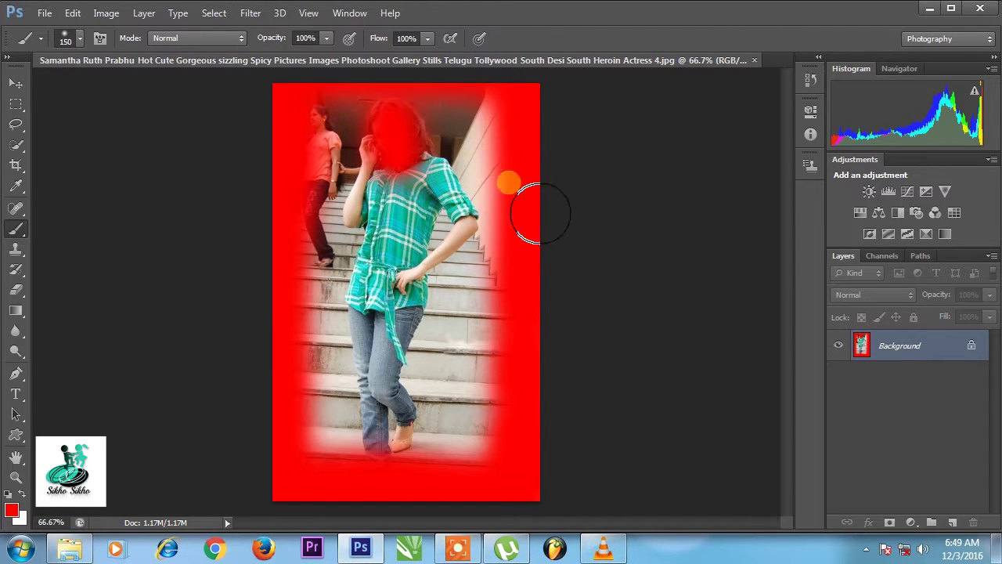
mouse_move(565, 149)
left_mouse_down()
mouse_move(552, 123)
mouse_move(286, 94)
left_mouse_up()
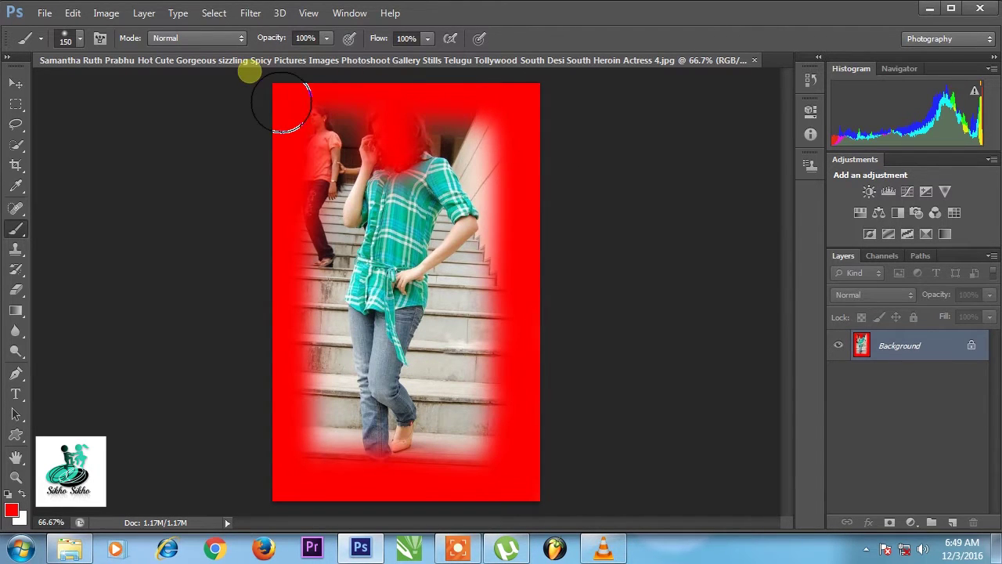
key("ctrl+z")
left_click(406, 137)
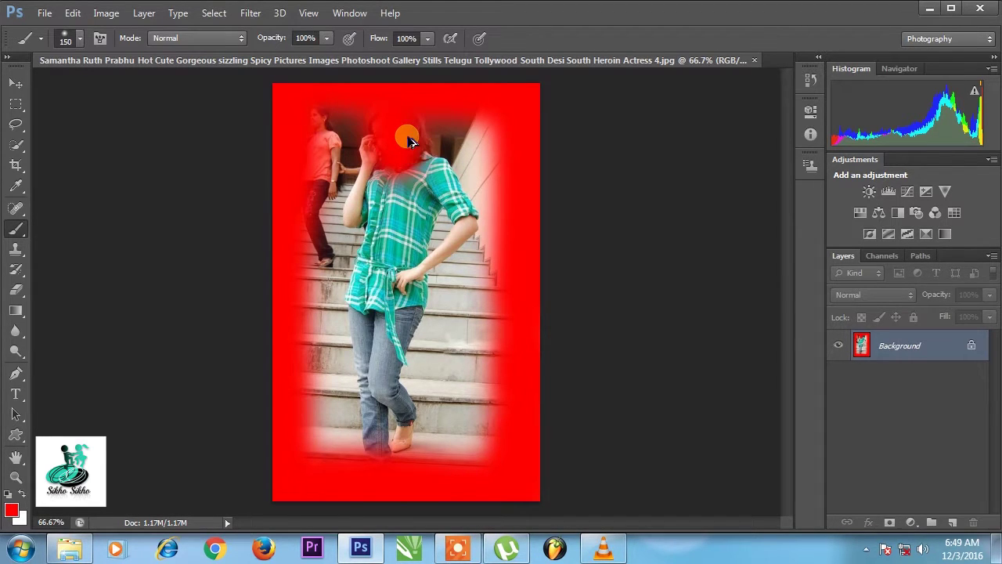
Step back and redo to the red-vignette state, then choose the History Brush Tool.
key("ctrl+alt+z")
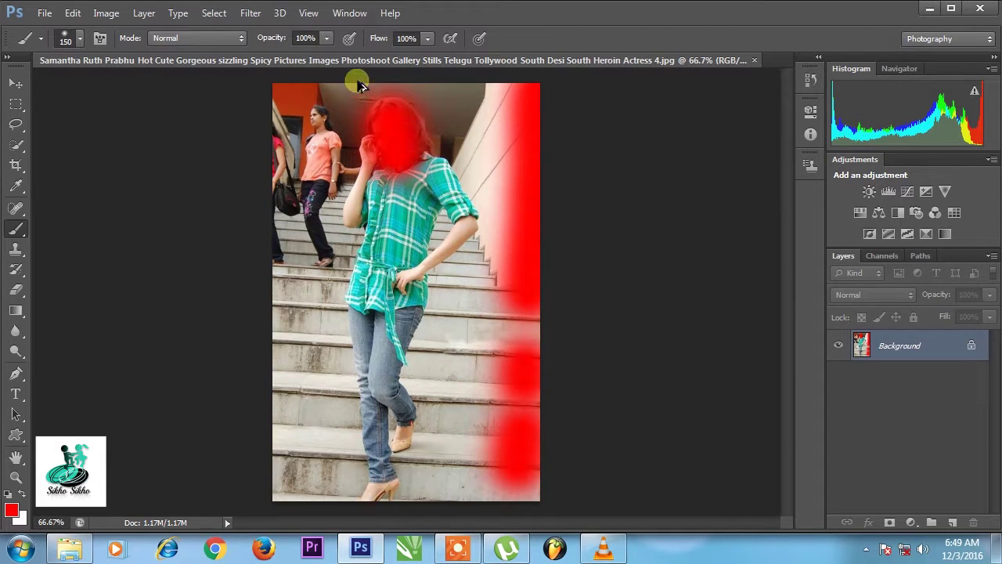
key("ctrl+alt+z")
key("ctrl+alt+z")
key("ctrl+alt+z")
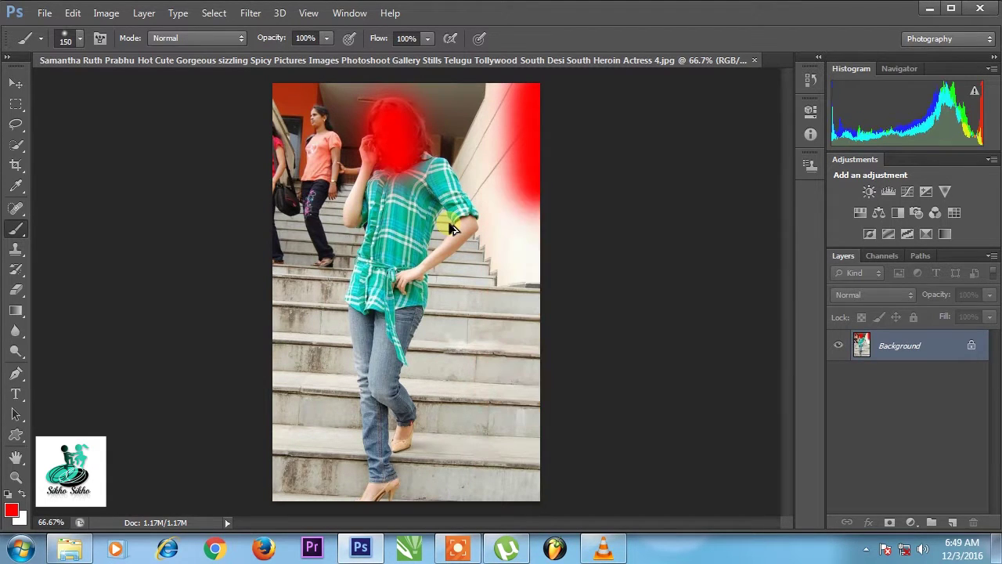
key("ctrl+alt+z")
key("ctrl+alt+z")
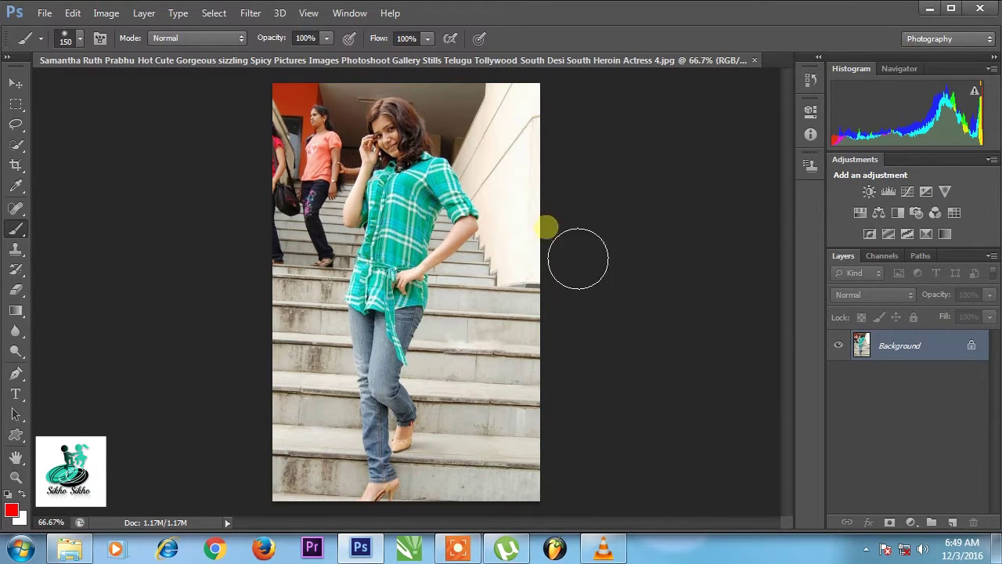
key("ctrl+shift+z")
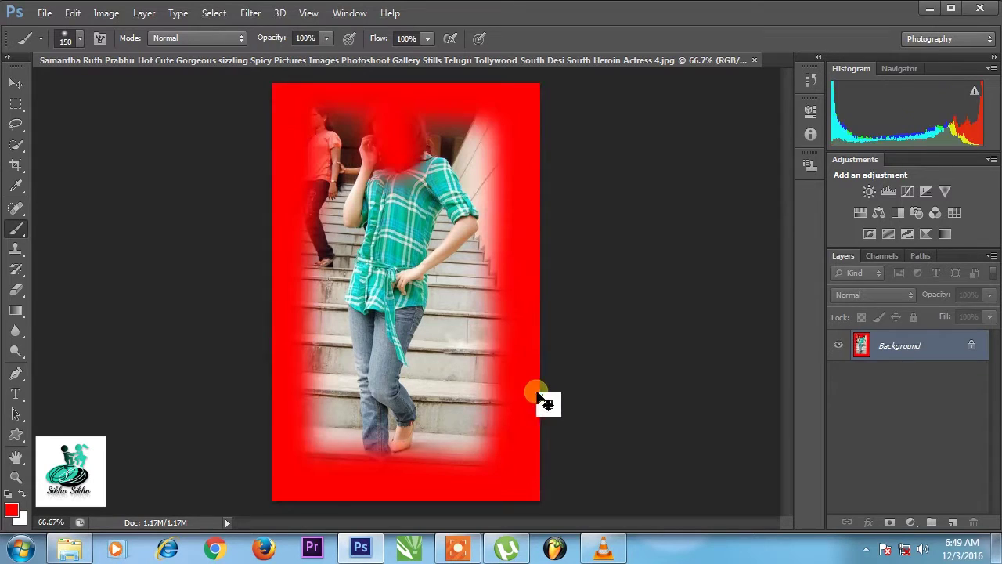
left_click(16, 268)
right_click(16, 270)
left_click(67, 264)
left_click(396, 156)
Restore the original face, hair and feet with the History Brush, then undo to the unpainted photo.
mouse_move(414, 176)
left_mouse_down()
mouse_move(412, 133)
mouse_move(385, 146)
left_mouse_up()
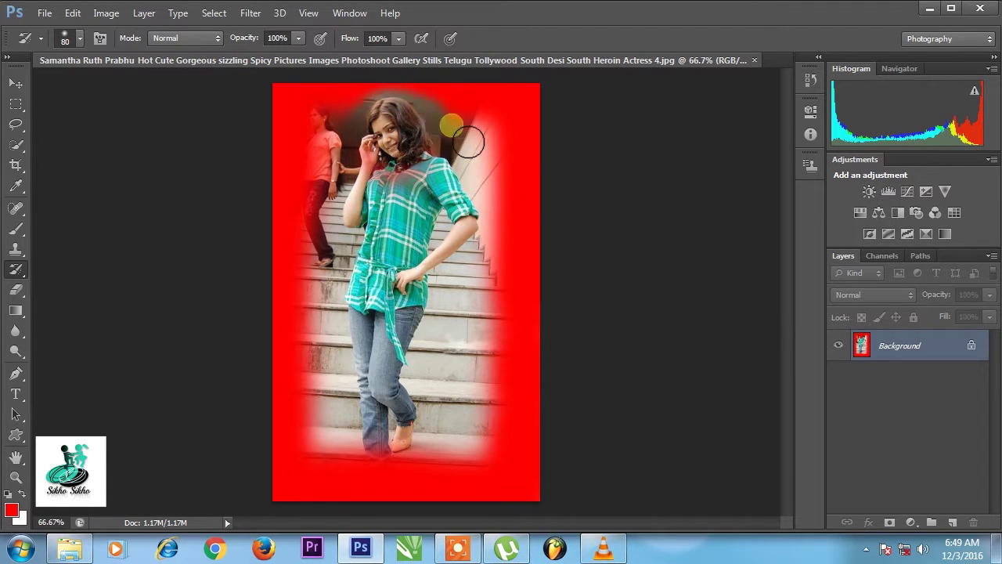
mouse_move(352, 478)
left_mouse_down()
mouse_move(419, 470)
mouse_move(431, 220)
left_mouse_up()
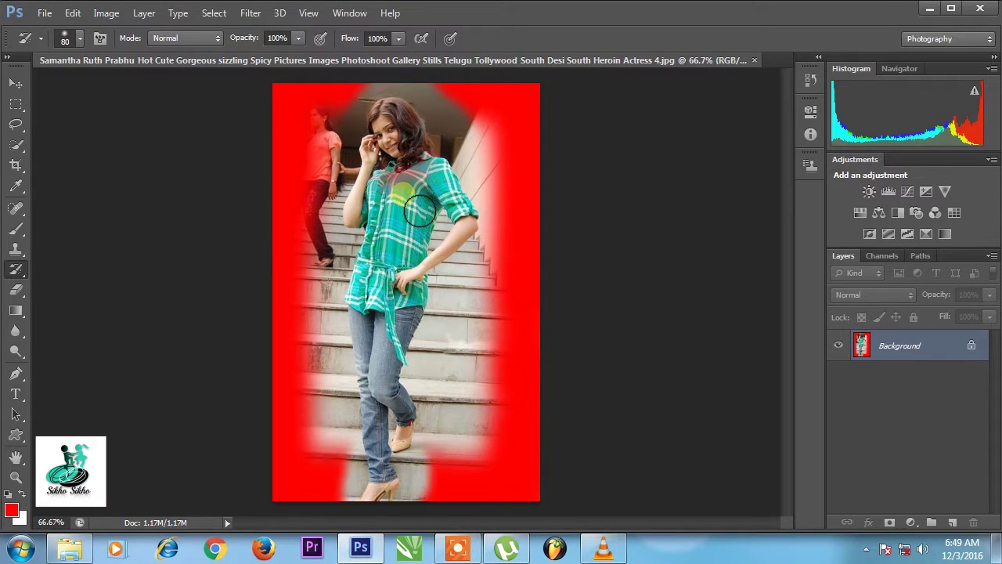
key("ctrl+z")
key("ctrl+alt+z")
Marquee-select the woman's head and duplicate it onto new layers with Ctrl+J.
key("m")
mouse_move(330, 83)
left_mouse_down()
mouse_move(454, 186)
mouse_move(466, 212)
left_mouse_up()
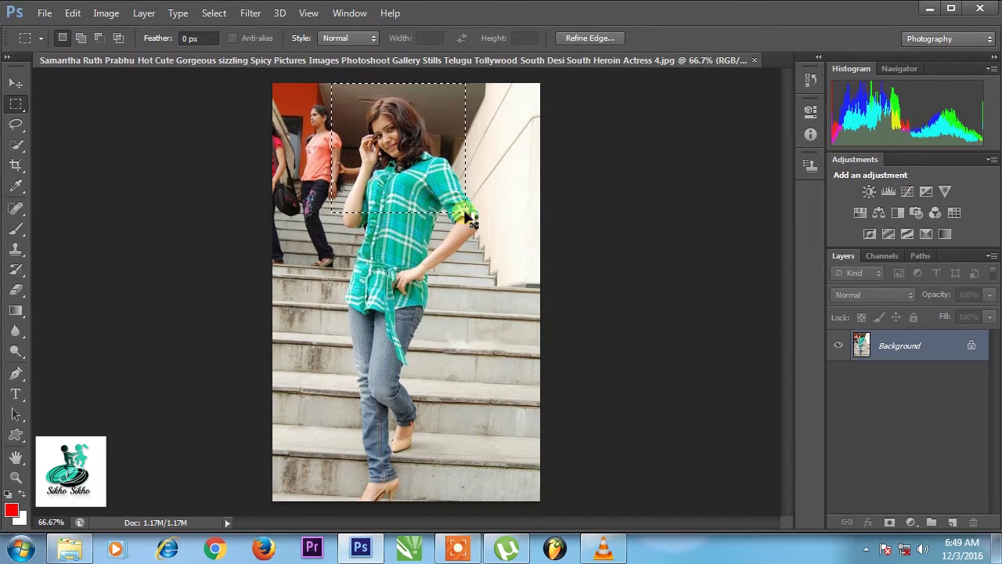
key("ctrl+j")
key("ctrl+j")
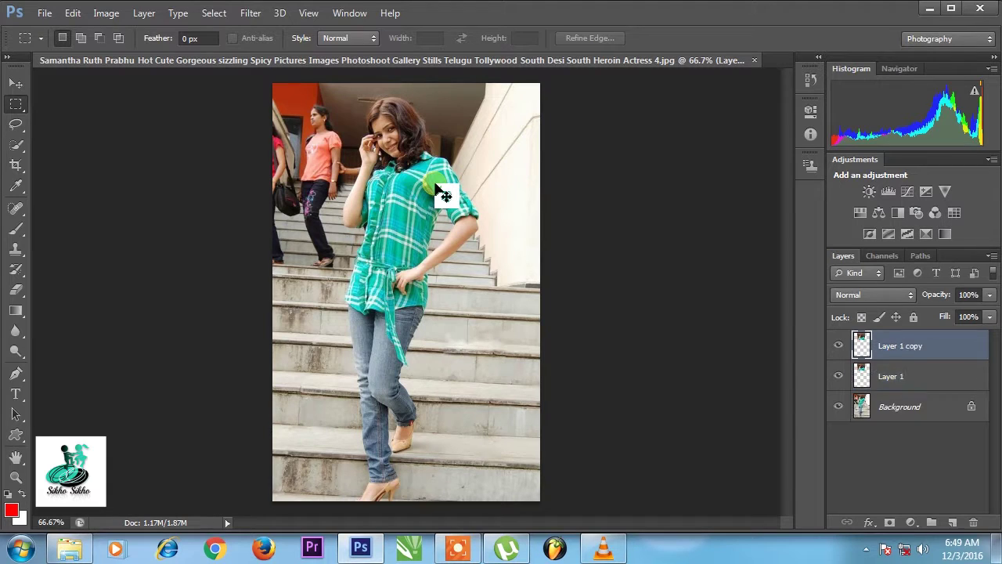
key("ctrl+j")
key("ctrl+j")
key("ctrl+j")
Move the face copies around the canvas into a collage.
key("v")
left_click_drag(441, 191, 361, 457)
left_click_drag(385, 129, 470, 372)
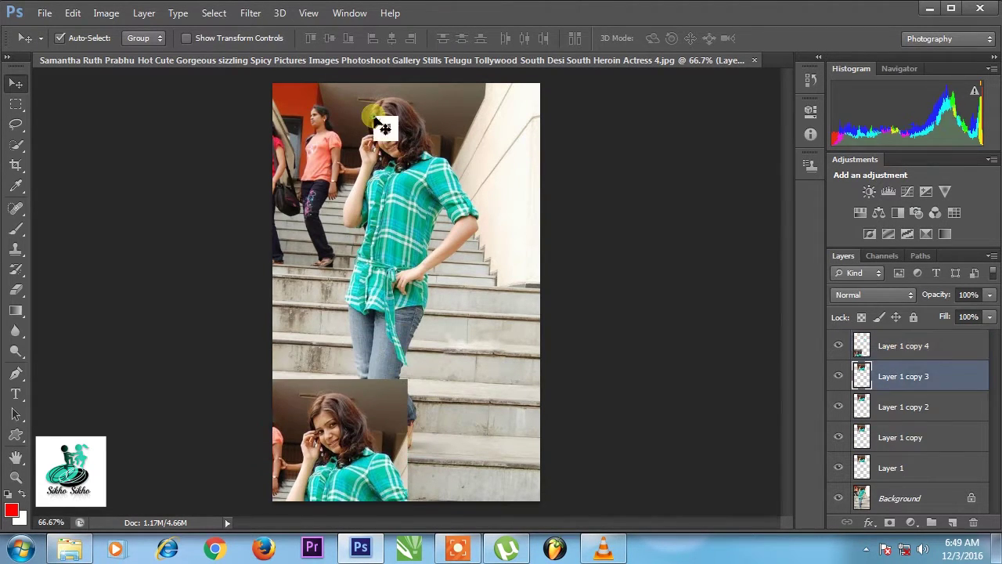
left_click_drag(403, 138, 348, 272)
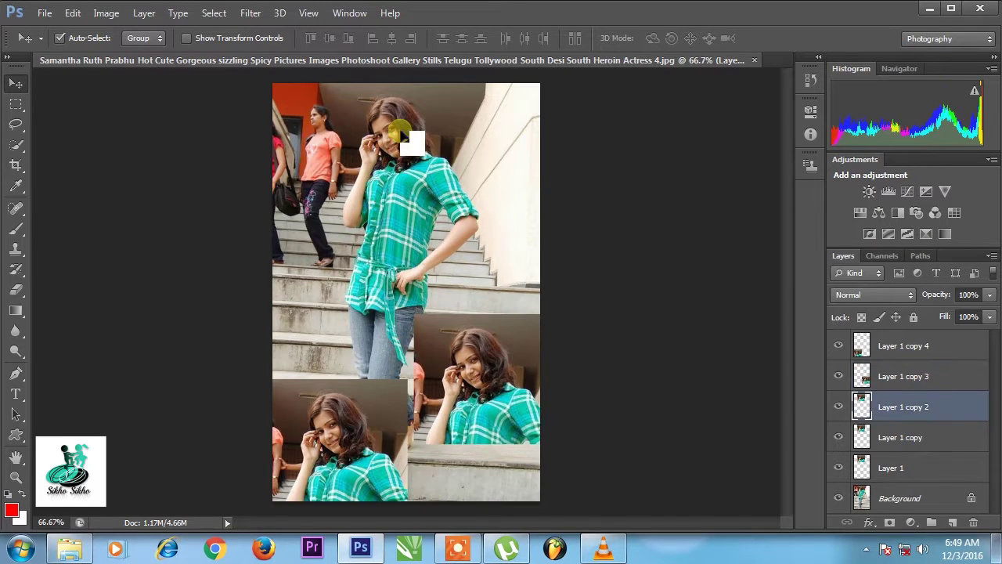
left_click_drag(408, 145, 484, 134)
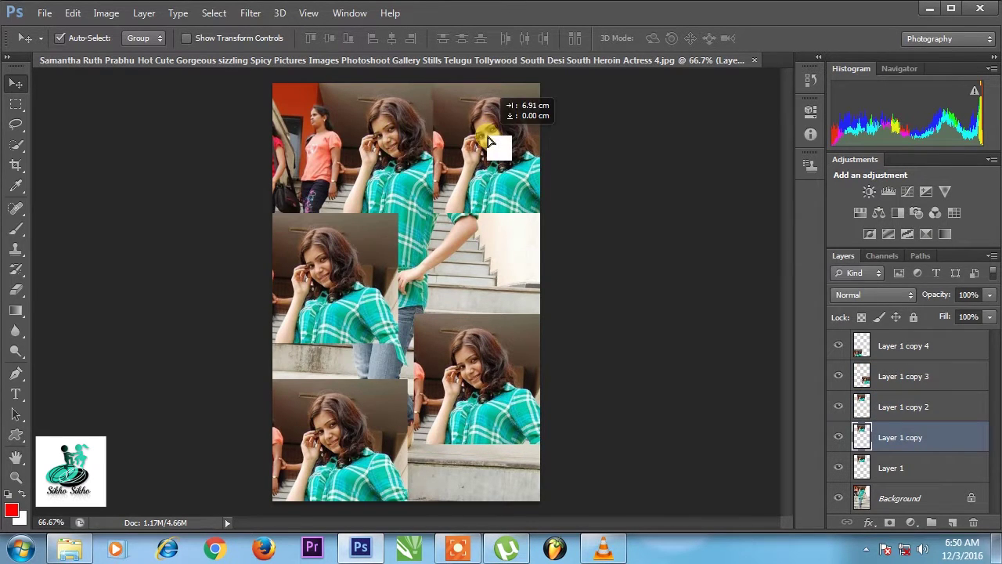
left_click_drag(396, 145, 324, 125)
left_click_drag(353, 280, 353, 315)
left_click(483, 399)
left_click_drag(483, 400, 483, 466)
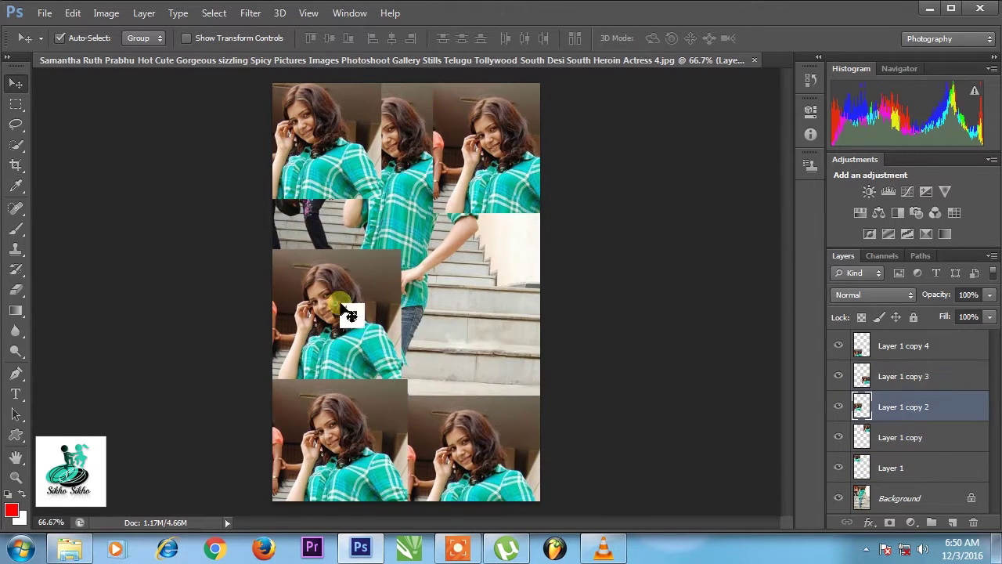
left_click_drag(352, 314, 483, 313)
left_click_drag(504, 170, 504, 156)
left_click_drag(321, 130, 317, 268)
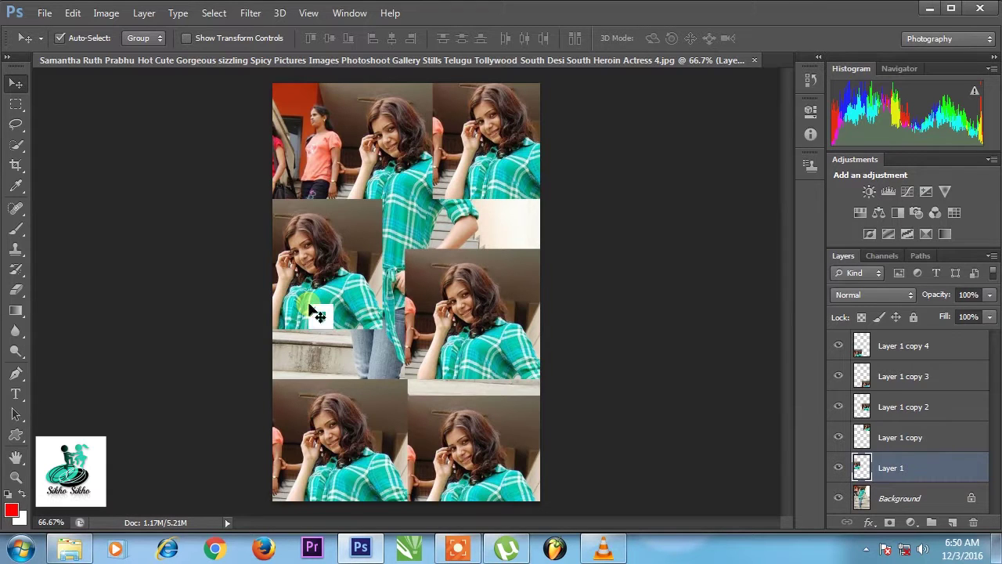
left_click(311, 310)
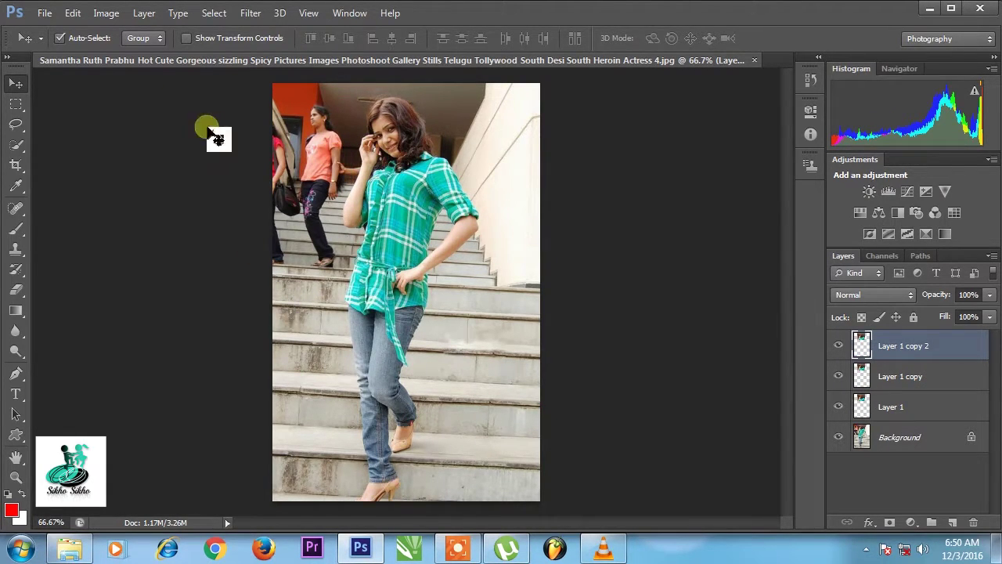
Set History States to 10 in Edit > Preferences > Performance and confirm.
left_click(73, 14)
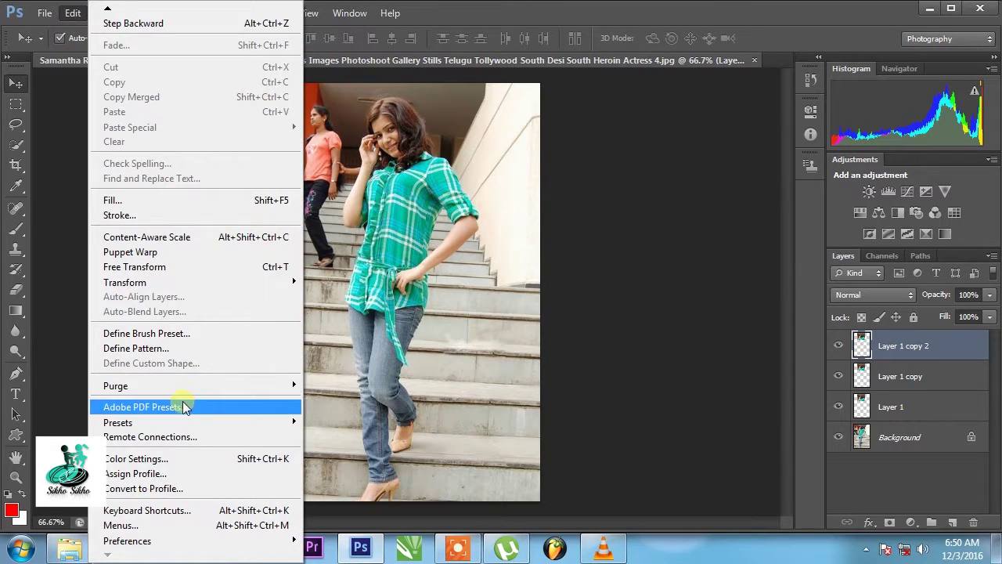
mouse_move(127, 540)
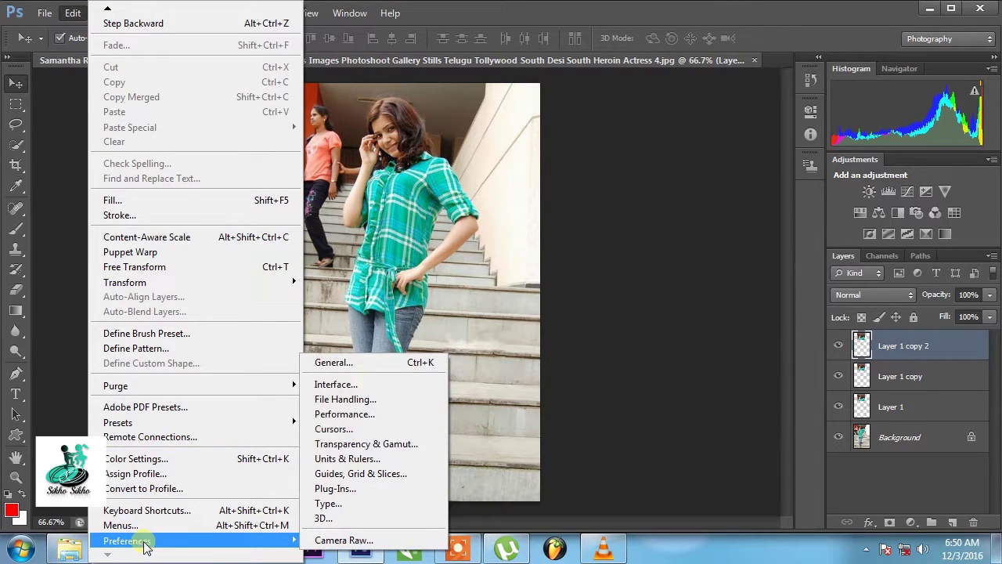
left_click(350, 415)
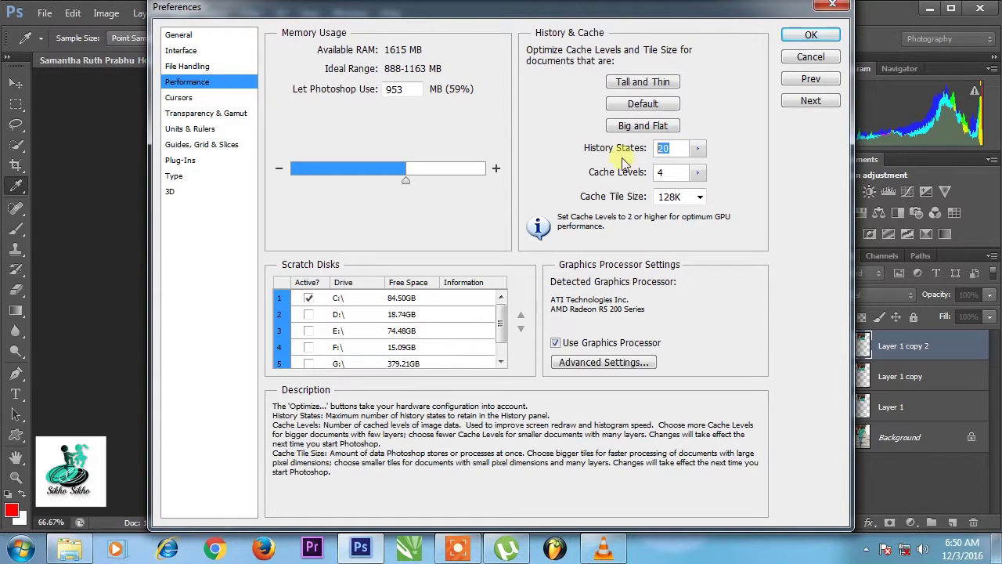
left_click(694, 151)
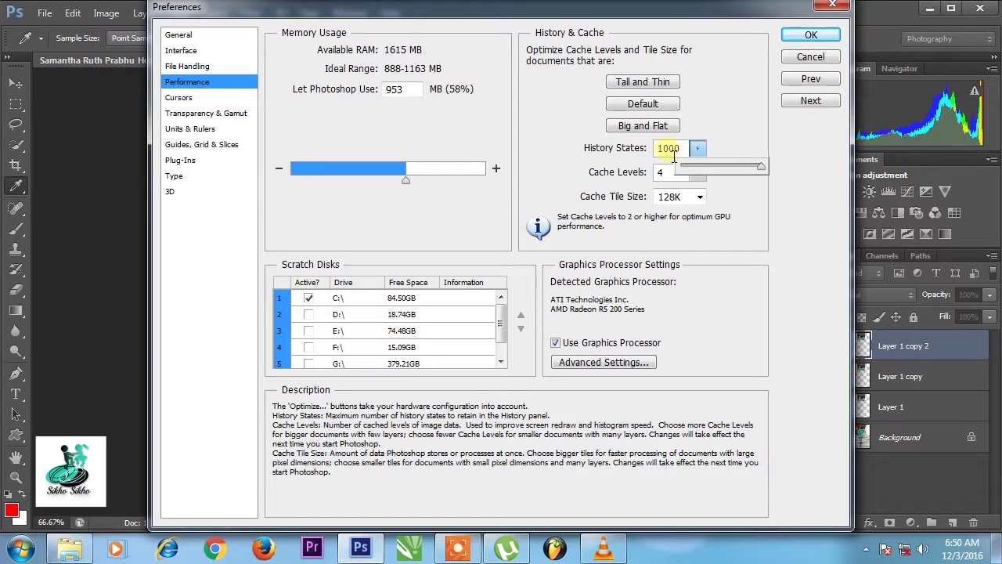
left_click(738, 140)
type("10")
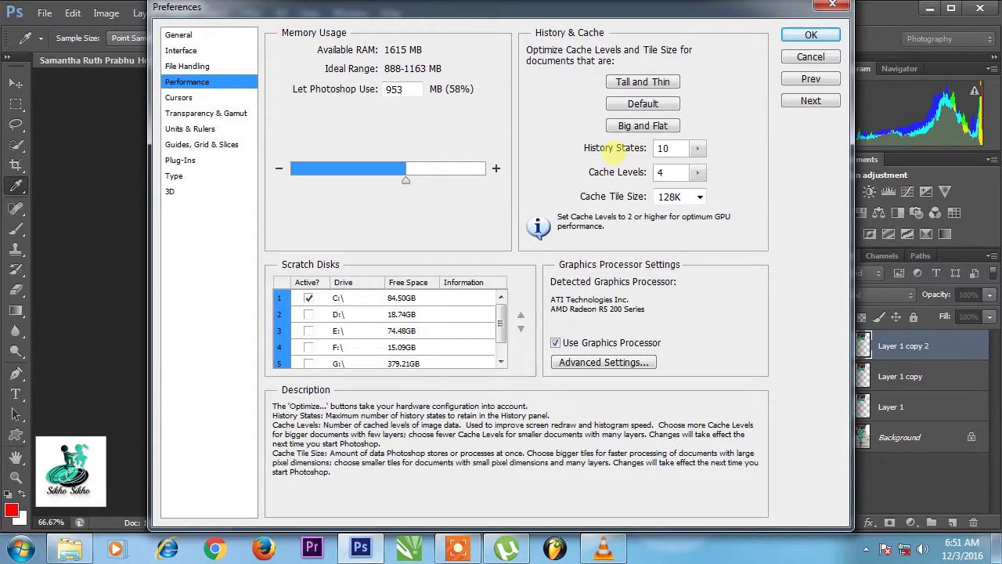
key("Return")
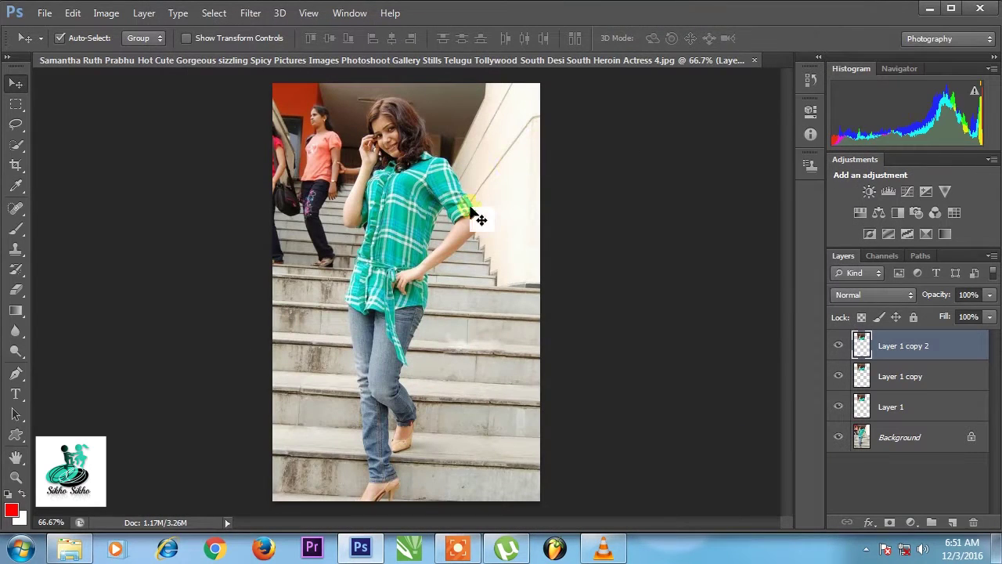
Paint red Brush strokes over the top-left, face, arm, steps and right edge.
key("b")
mouse_move(264, 139)
left_mouse_down()
mouse_move(309, 110)
mouse_move(368, 181)
left_mouse_up()
left_click_drag(412, 140, 376, 157)
left_click_drag(425, 253, 509, 223)
left_click_drag(448, 380, 567, 383)
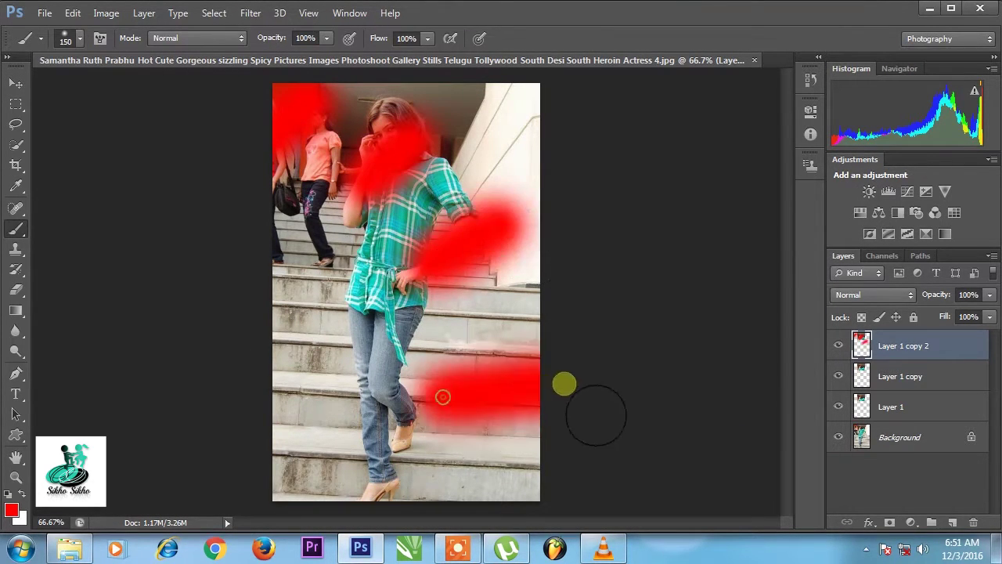
left_click_drag(307, 320, 338, 352)
left_click_drag(340, 465, 313, 427)
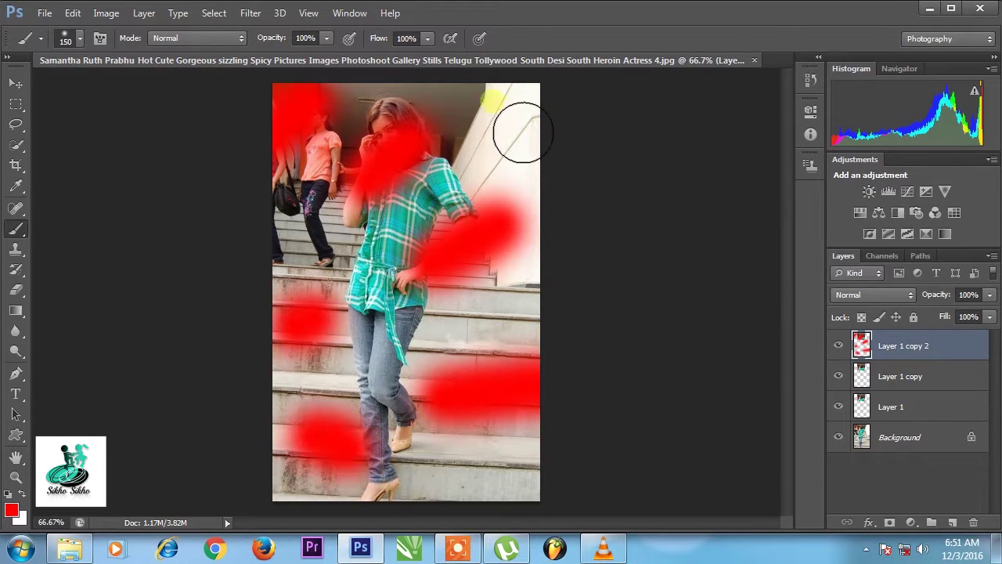
left_click_drag(519, 134, 501, 110)
left_click_drag(383, 482, 533, 480)
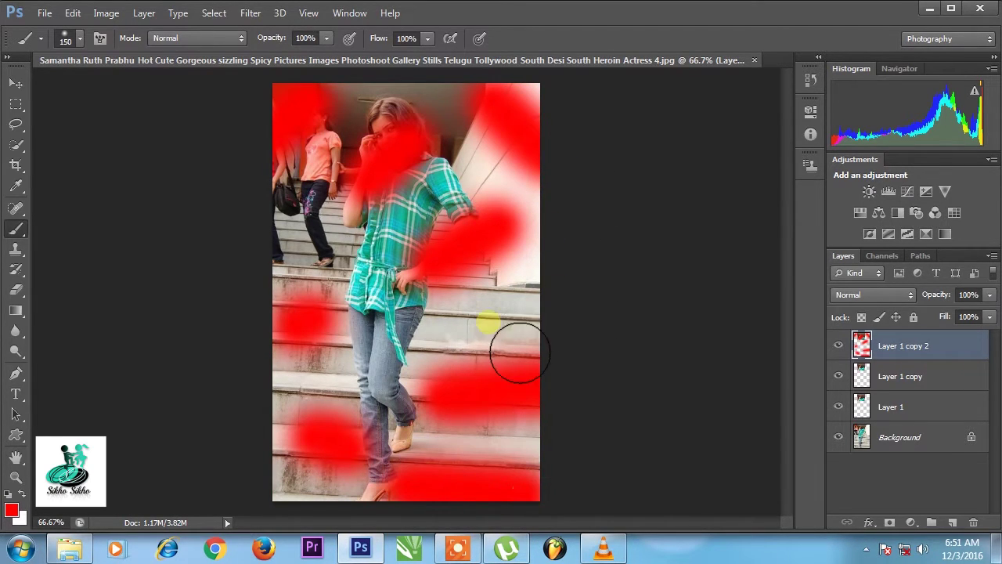
left_click_drag(517, 353, 501, 301)
left_click_drag(368, 196, 347, 249)
mouse_move(365, 336)
left_mouse_down()
mouse_move(408, 313)
mouse_move(478, 352)
mouse_move(405, 367)
left_mouse_up()
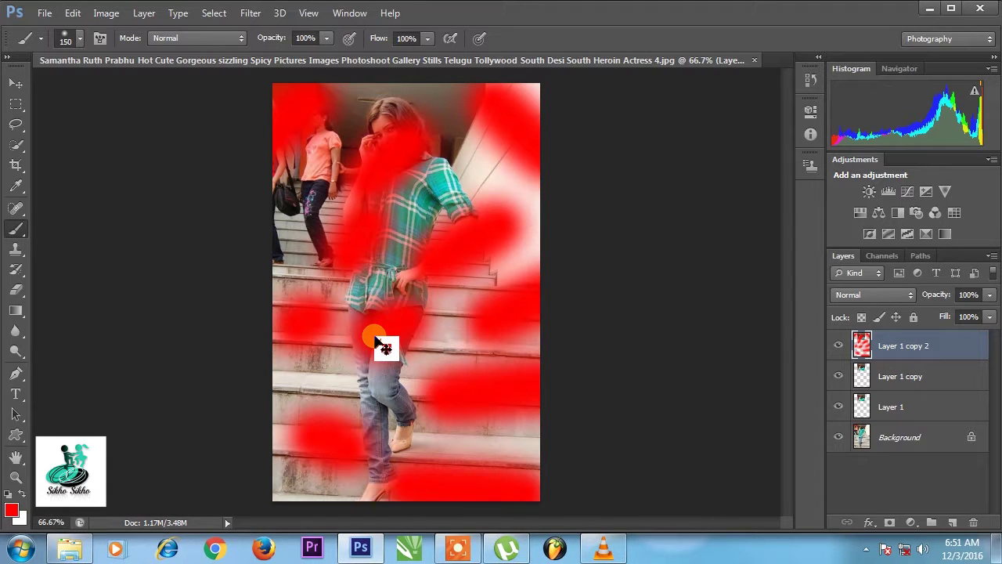
Step backward three times to remove the latest red strokes.
key("ctrl+alt+z")
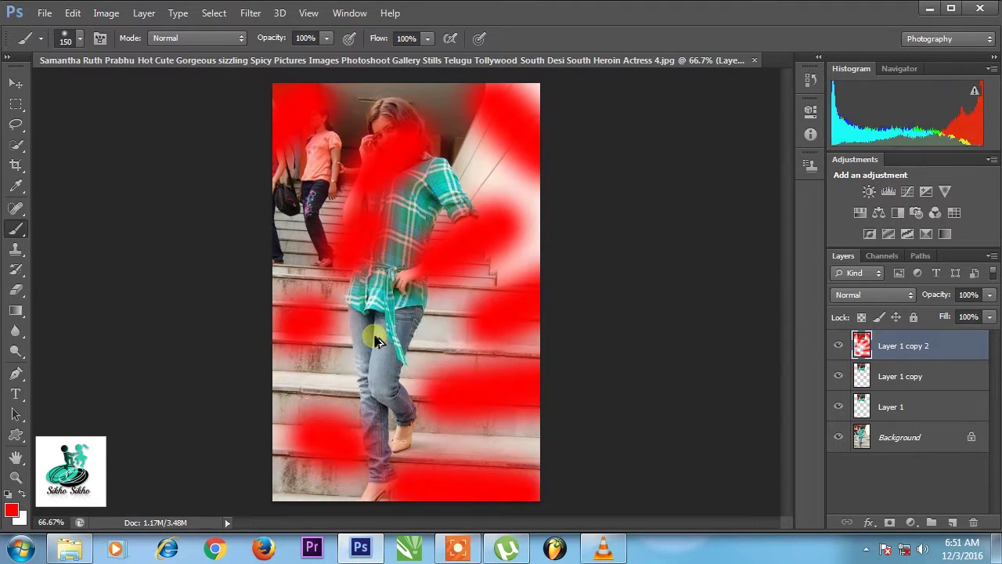
key("ctrl+alt+z")
key("ctrl+alt+z")
key("ctrl+alt+z")
key("ctrl+alt+z")
key("ctrl+alt+z")
key("ctrl+alt+z")
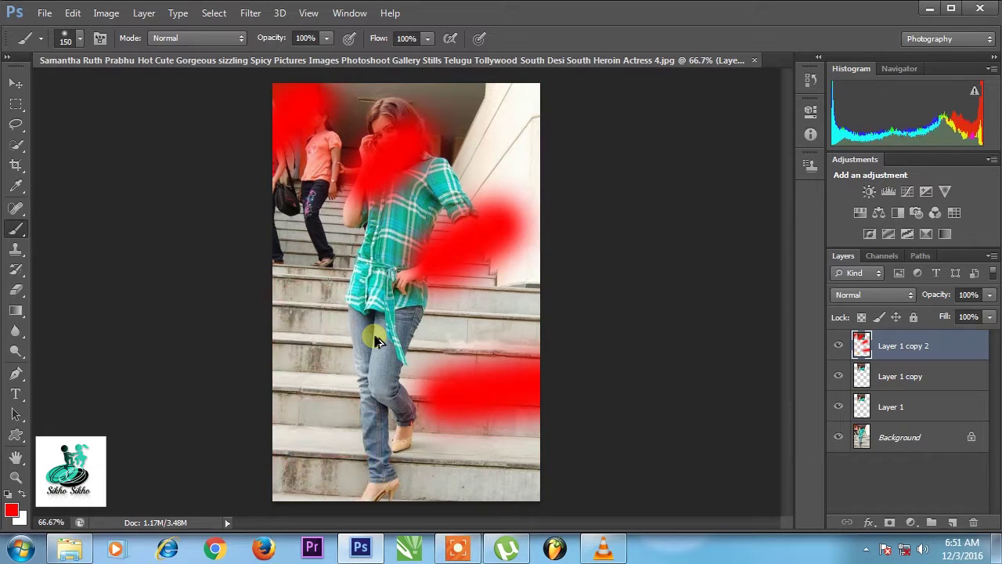
key("ctrl+alt+z")
key("ctrl+alt+z")
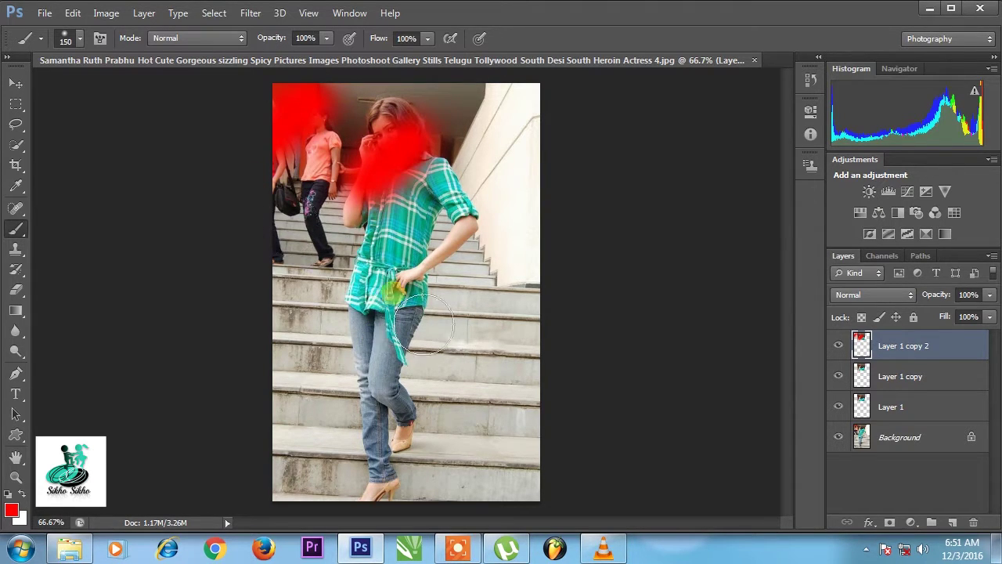
Scribble red strokes across the top-left, face, stairs and bottom of the photo.
mouse_move(310, 98)
left_mouse_down()
mouse_move(278, 164)
mouse_move(368, 160)
mouse_move(430, 133)
left_mouse_up()
left_click_drag(462, 173, 524, 336)
left_click_drag(282, 329, 321, 274)
left_click_drag(345, 376, 368, 298)
left_click_drag(416, 470, 430, 400)
left_click_drag(292, 505, 349, 442)
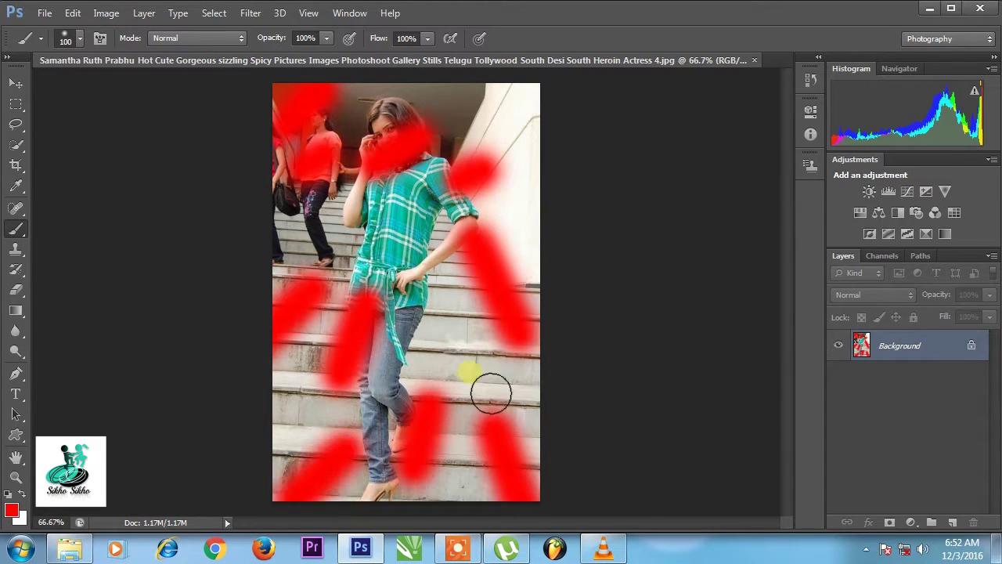
left_click_drag(446, 344, 501, 408)
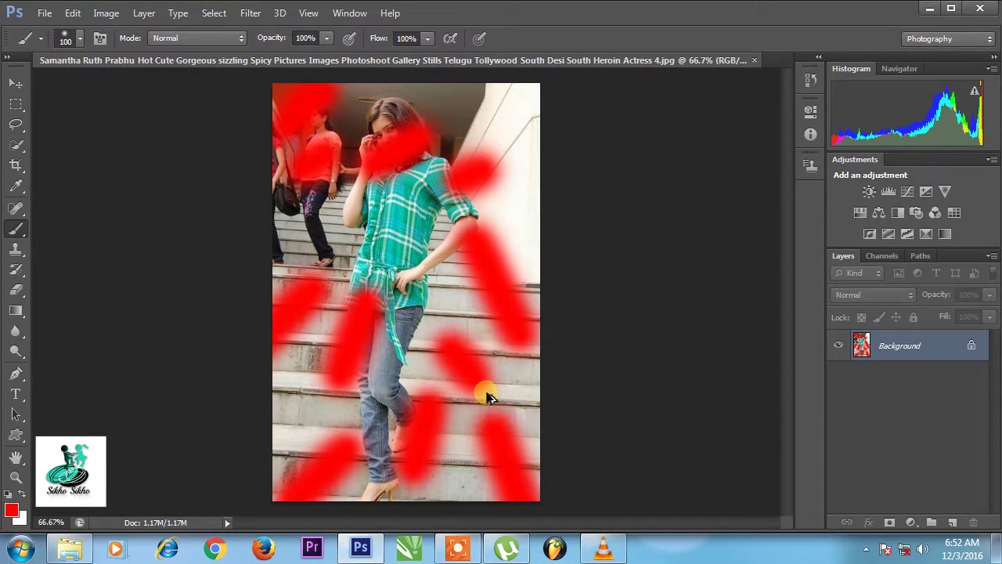
Undo three strokes and paint the original back with the History Brush.
key("ctrl+z")
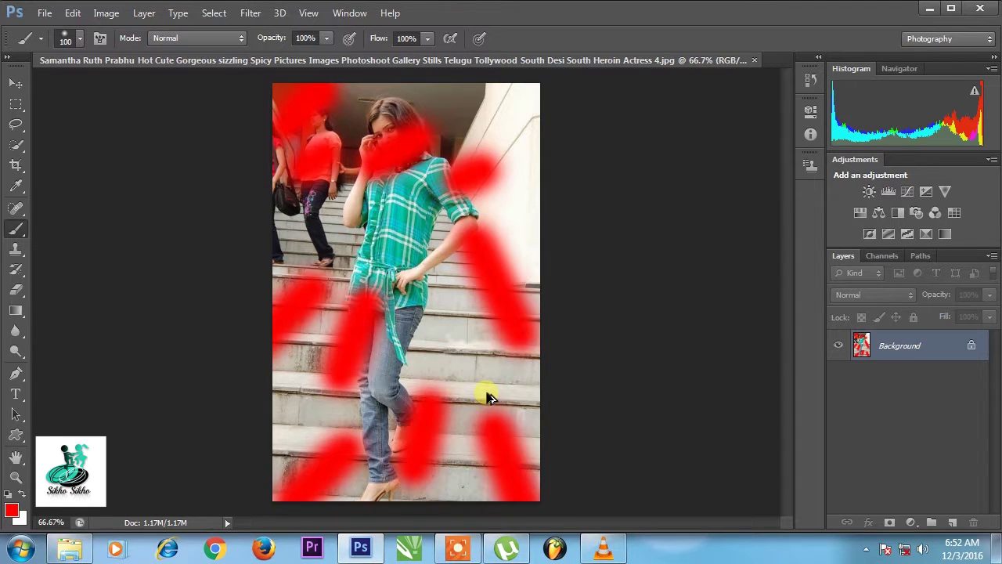
key("ctrl+alt+z")
key("ctrl+alt+z")
key("ctrl+alt+z")
key("ctrl+alt+z")
key("ctrl+alt+z")
key("ctrl+alt+z")
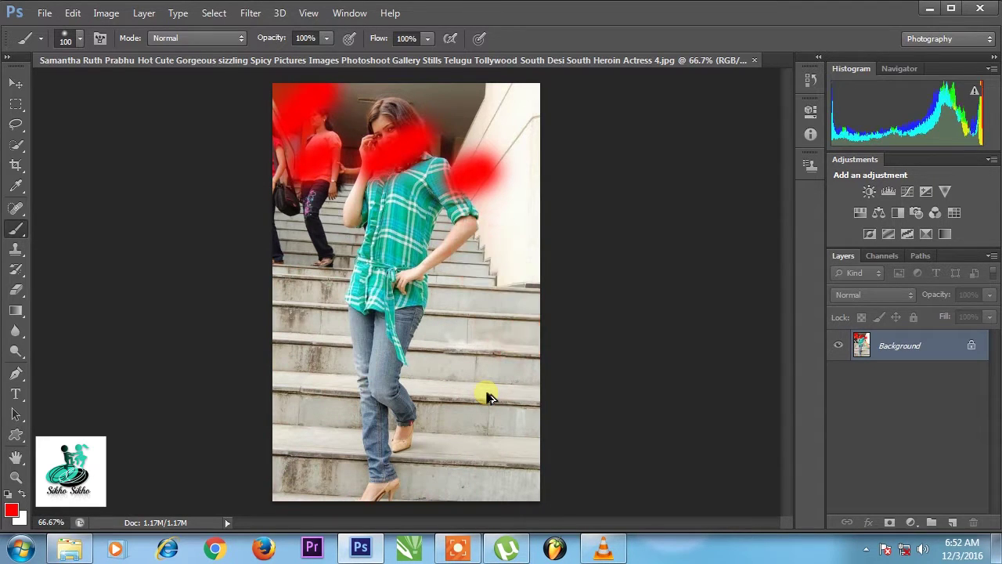
key("ctrl+alt+z")
key("ctrl+alt+z")
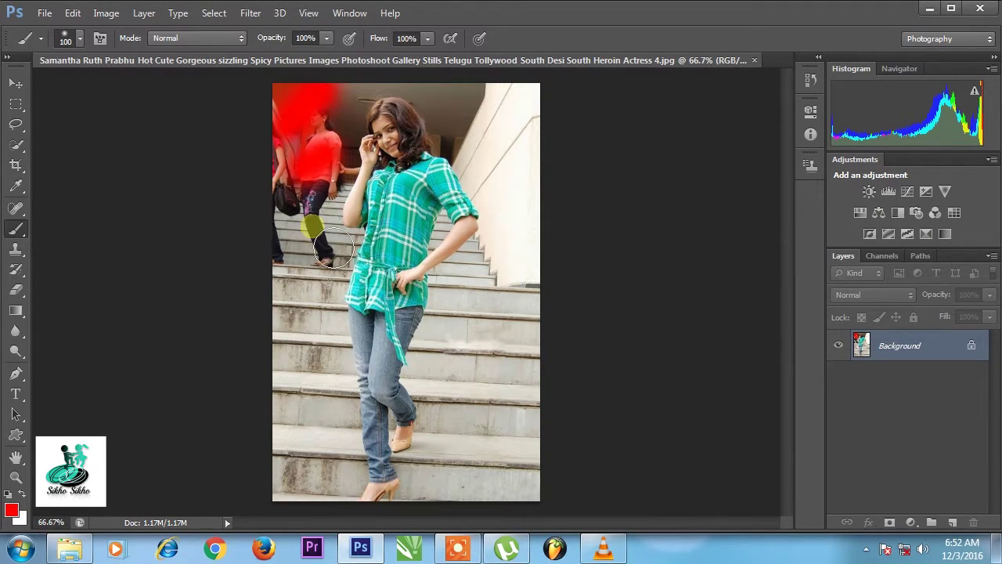
key("y")
mouse_move(317, 172)
left_mouse_down()
mouse_move(325, 140)
mouse_move(294, 121)
left_mouse_up()
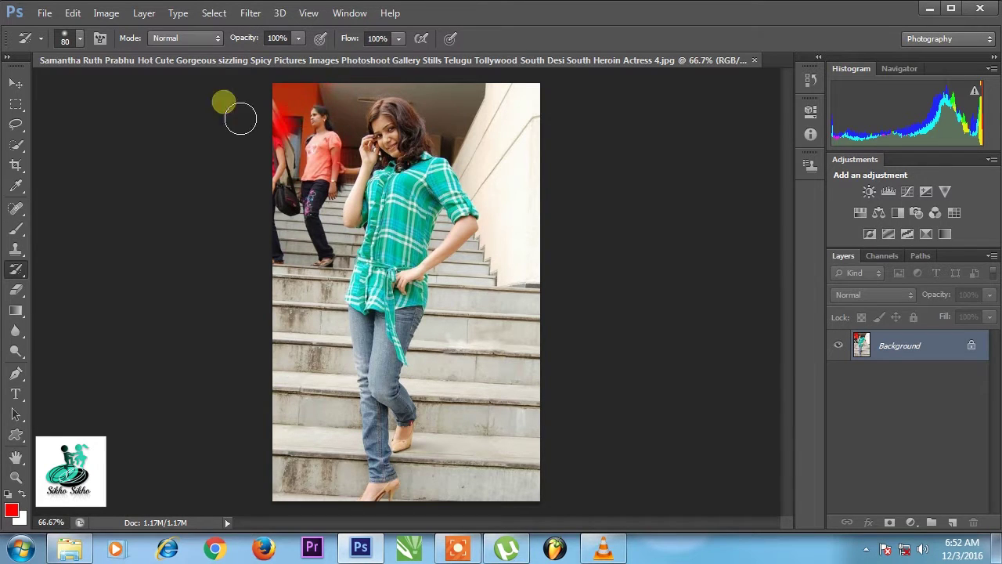
left_click(74, 13)
mouse_move(127, 540)
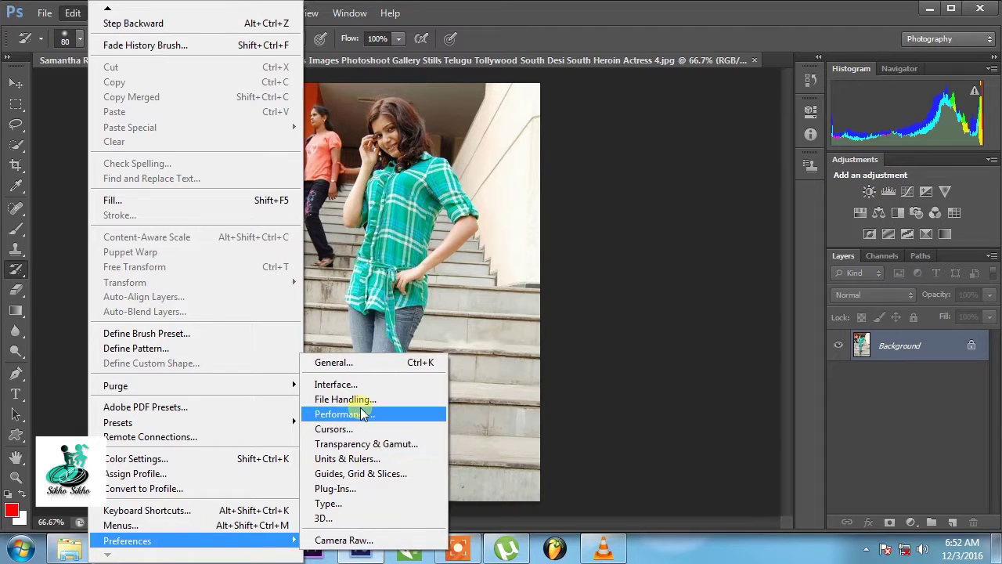
left_click(364, 422)
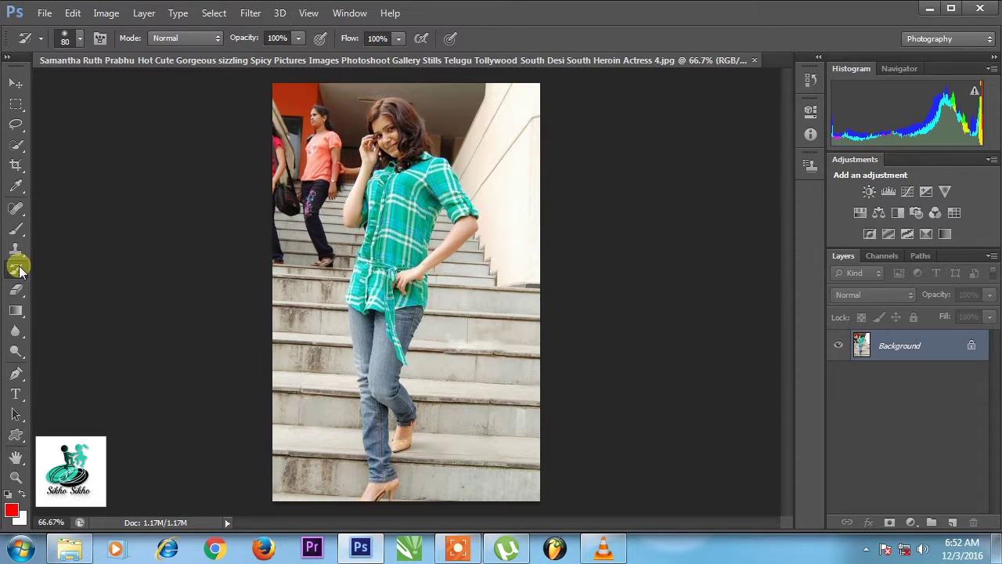
Show the History panel via Window > History, then close the stairs photo without saving.
left_click(349, 13)
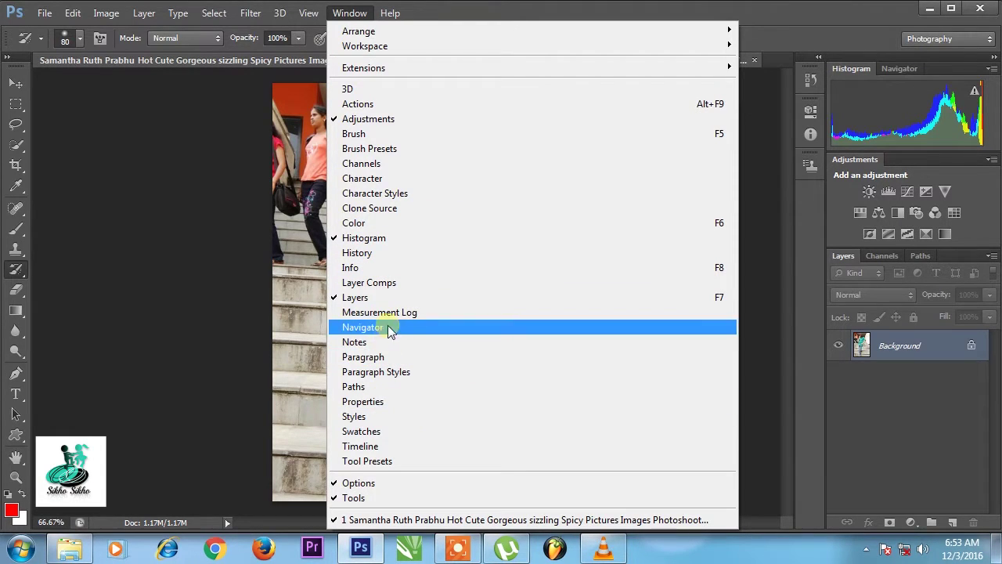
left_click(396, 261)
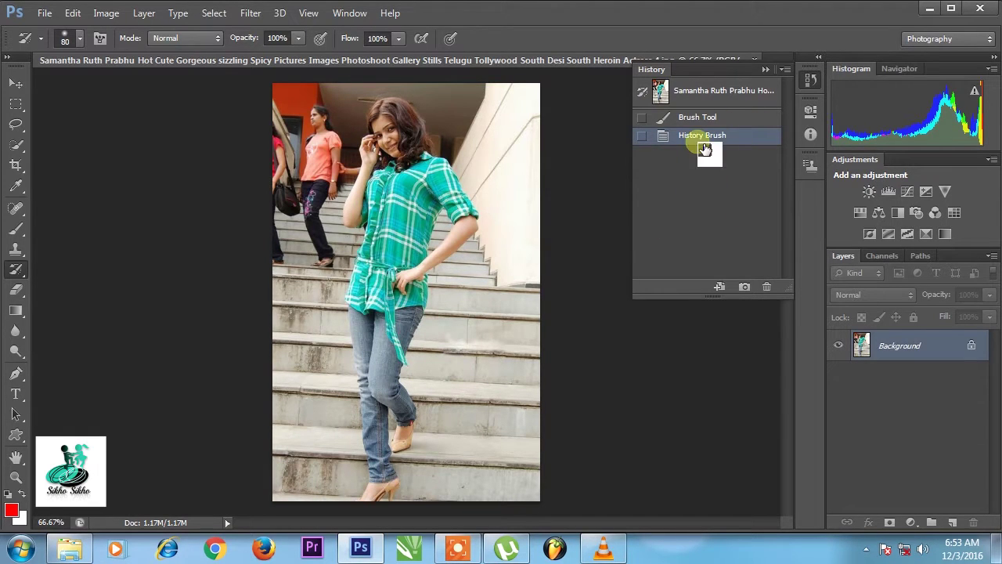
left_click(756, 60)
left_click(543, 221)
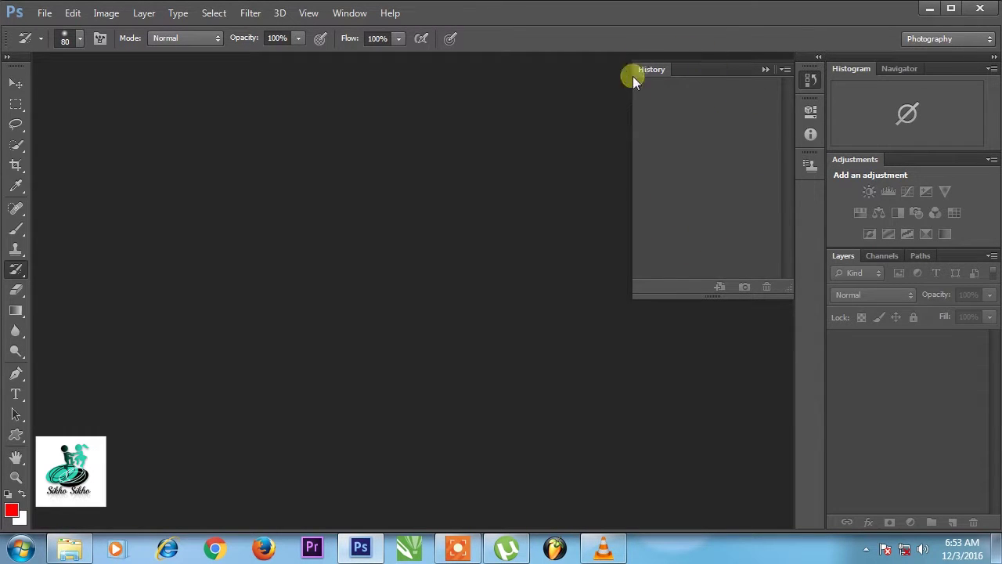
Open samantha3.jpg from the Open dialog.
double_click(345, 248)
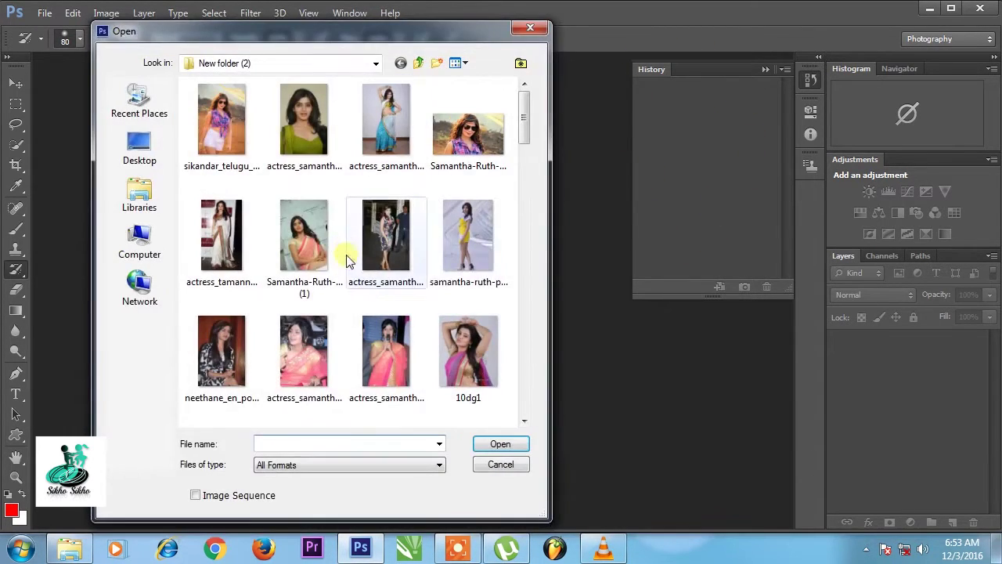
left_click(455, 236)
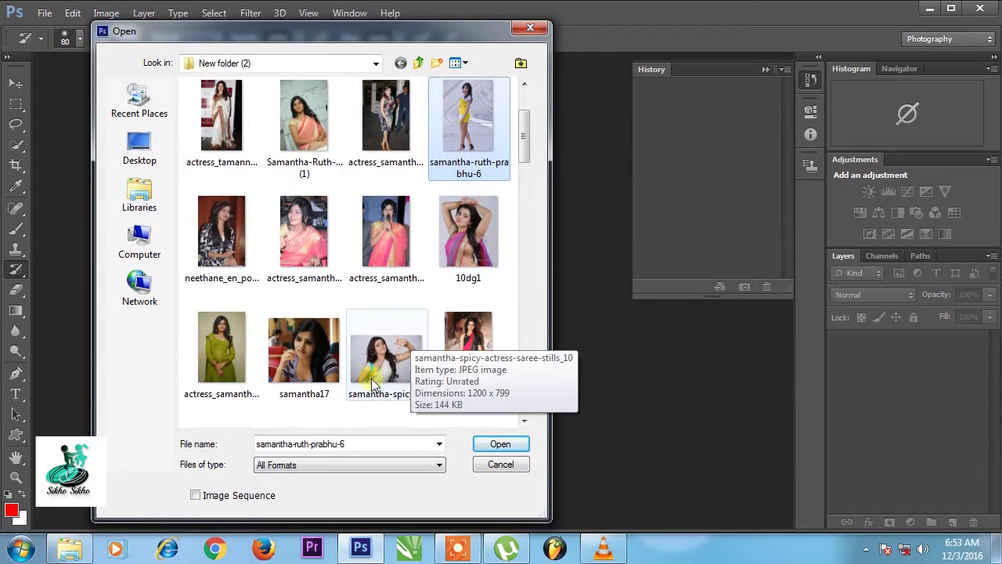
left_click(376, 367)
scroll(378, 364, "up", 5)
left_click(314, 135)
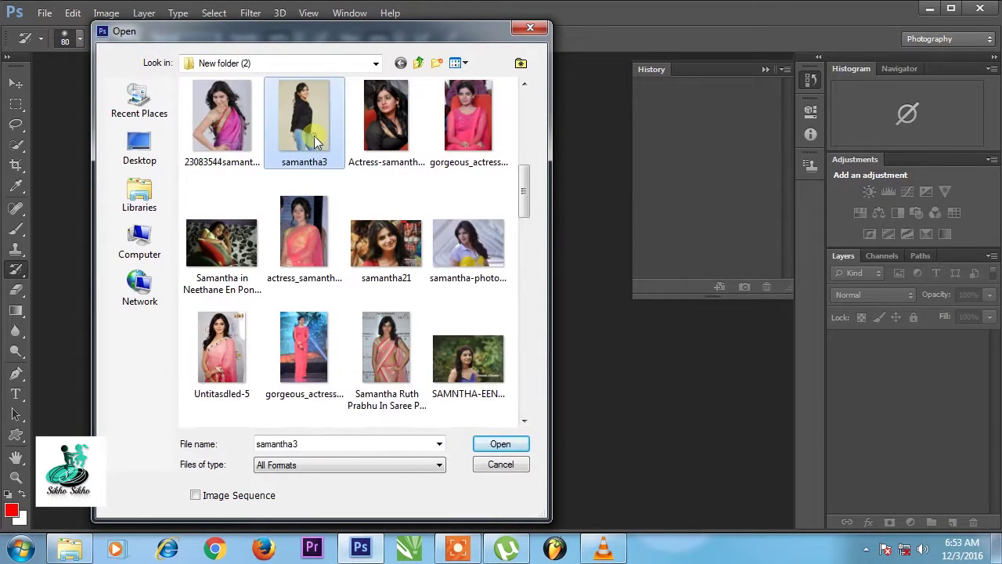
double_click(314, 135)
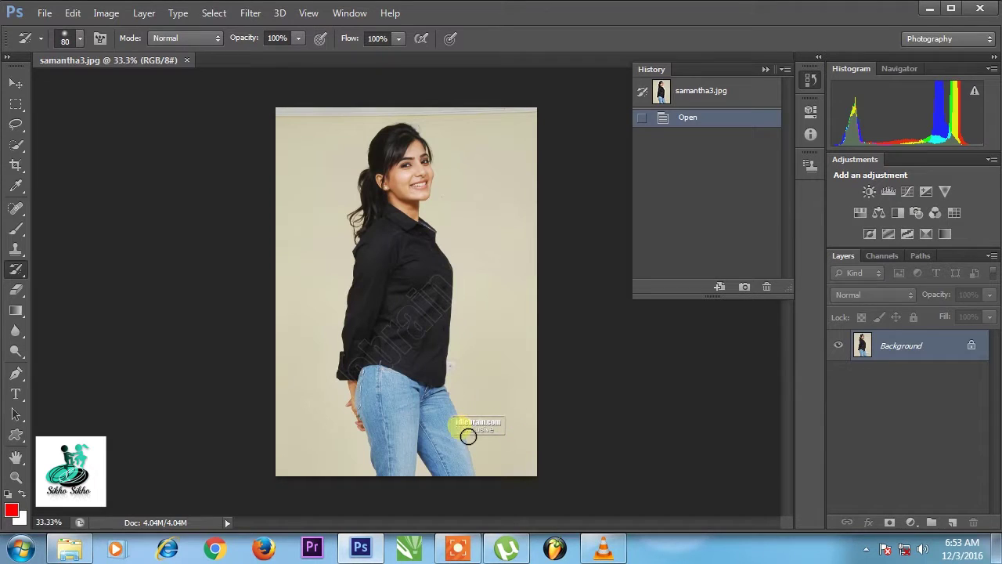
Zoom to 100% on the jeans and watermark, zoom back out, and set the opened state as history source.
left_click_drag(461, 433, 442, 204)
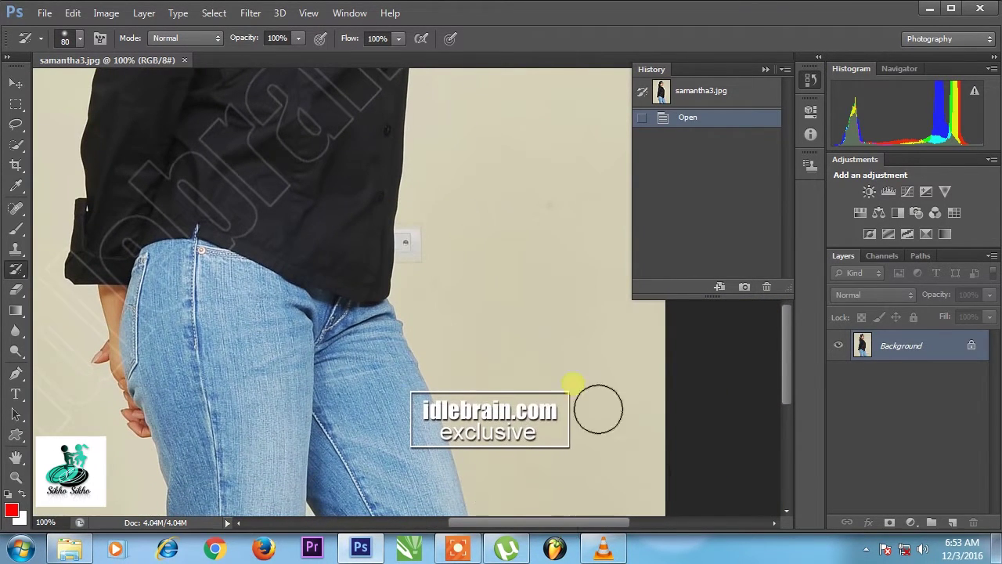
key("ctrl+minus")
key("ctrl+minus")
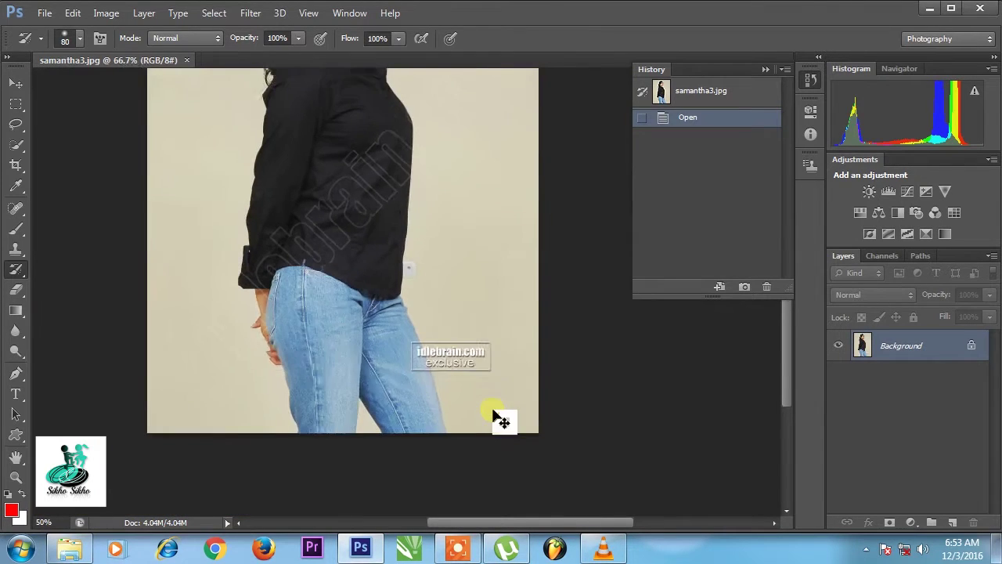
key("ctrl+minus")
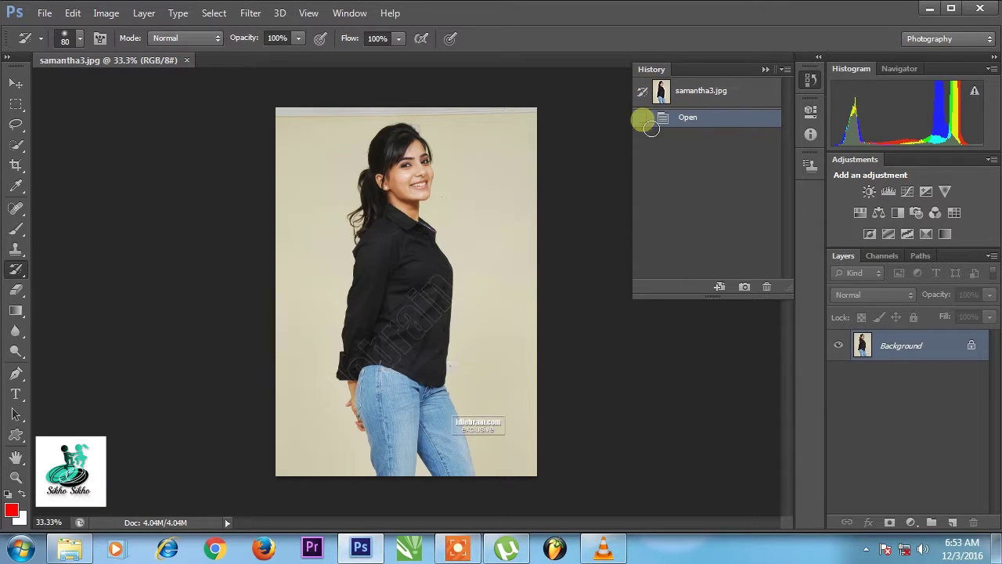
mouse_move(687, 118)
left_mouse_down()
mouse_move(688, 133)
mouse_move(635, 123)
left_mouse_up()
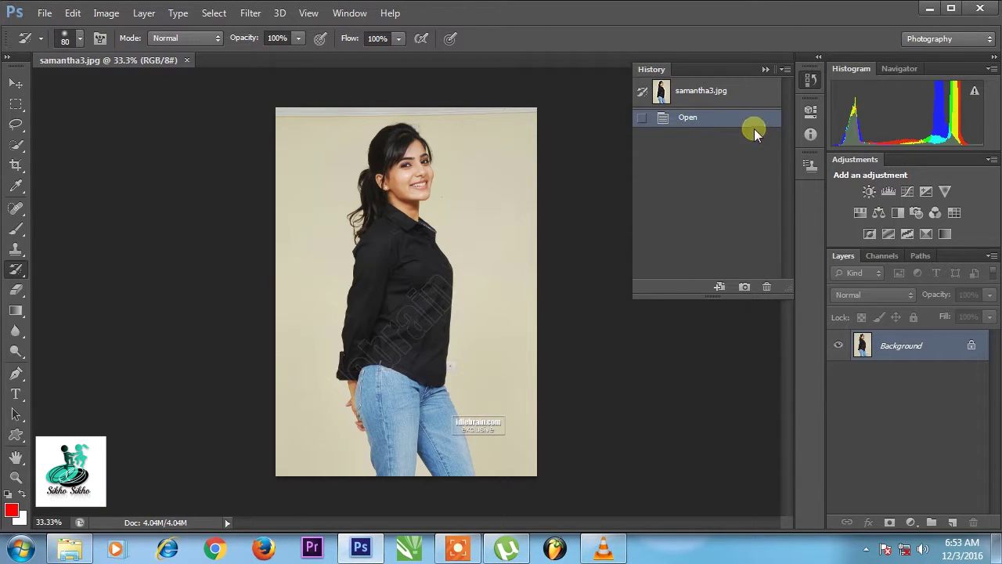
mouse_move(687, 117)
left_mouse_down()
mouse_move(708, 135)
mouse_move(700, 217)
left_mouse_up()
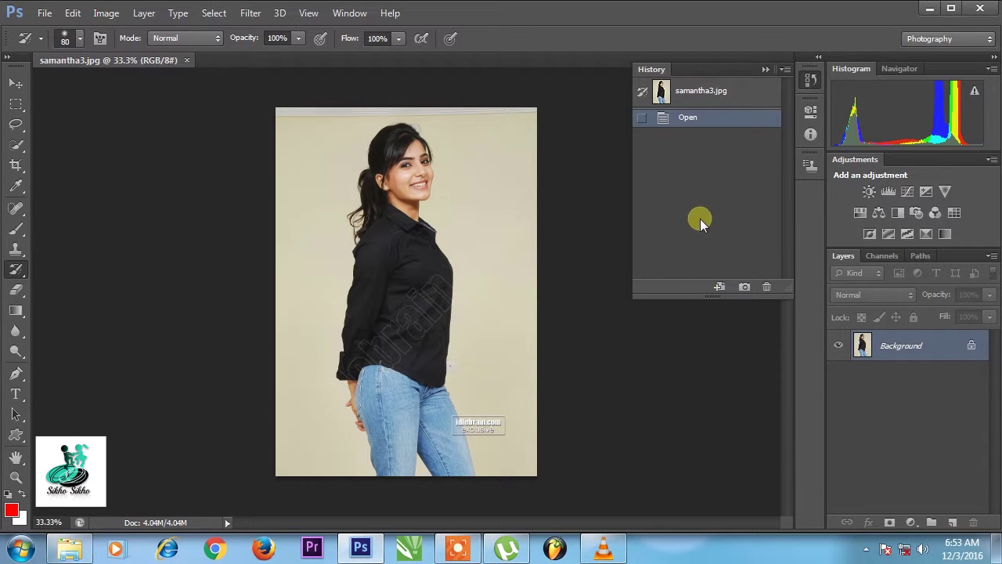
left_click(336, 100)
Paint two diagonal red brush strokes in the top-left corner and check the Performance preferences.
mouse_move(703, 136)
left_mouse_down()
mouse_move(731, 151)
mouse_move(512, 132)
left_mouse_up()
key("b")
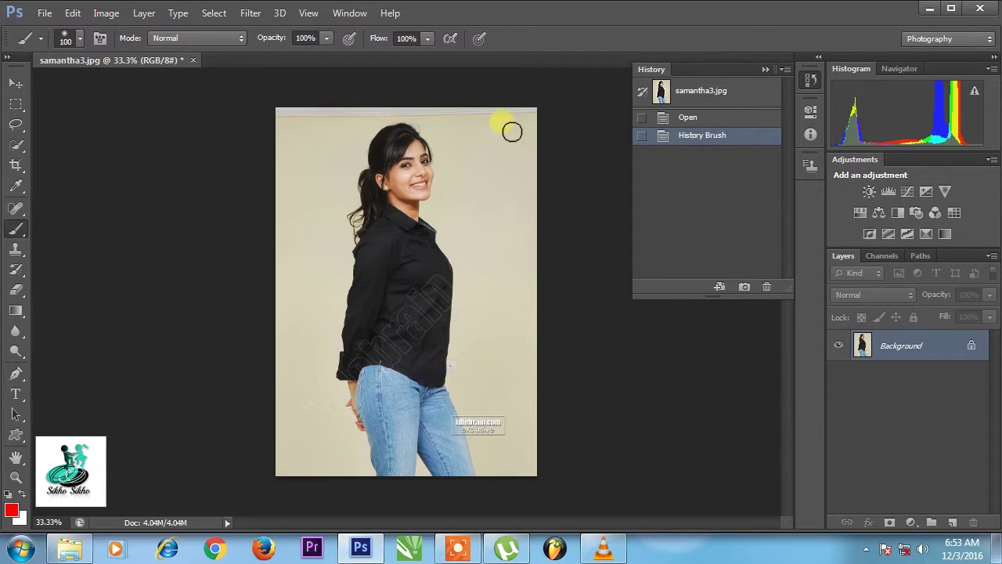
left_click_drag(270, 161, 325, 106)
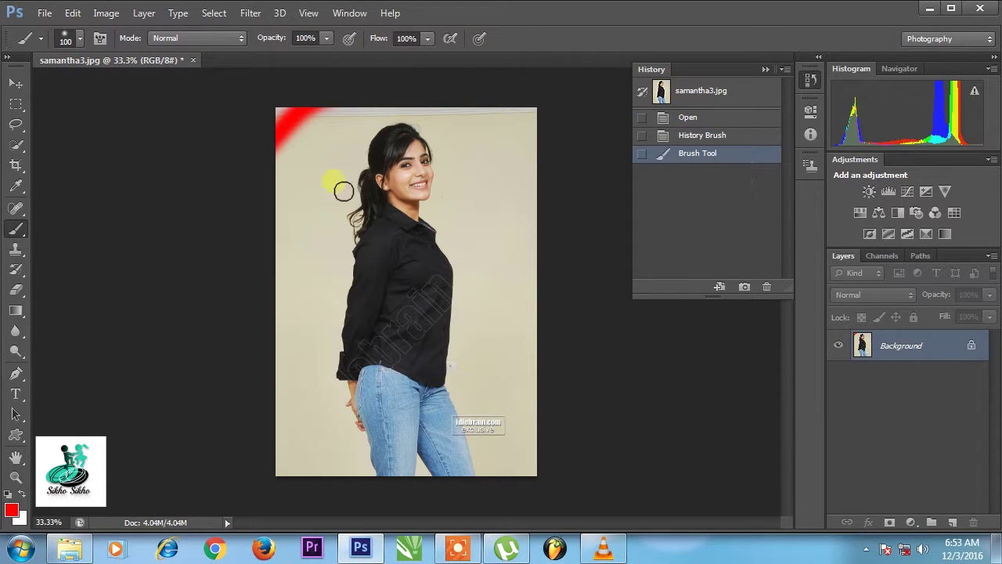
left_click_drag(289, 192, 374, 106)
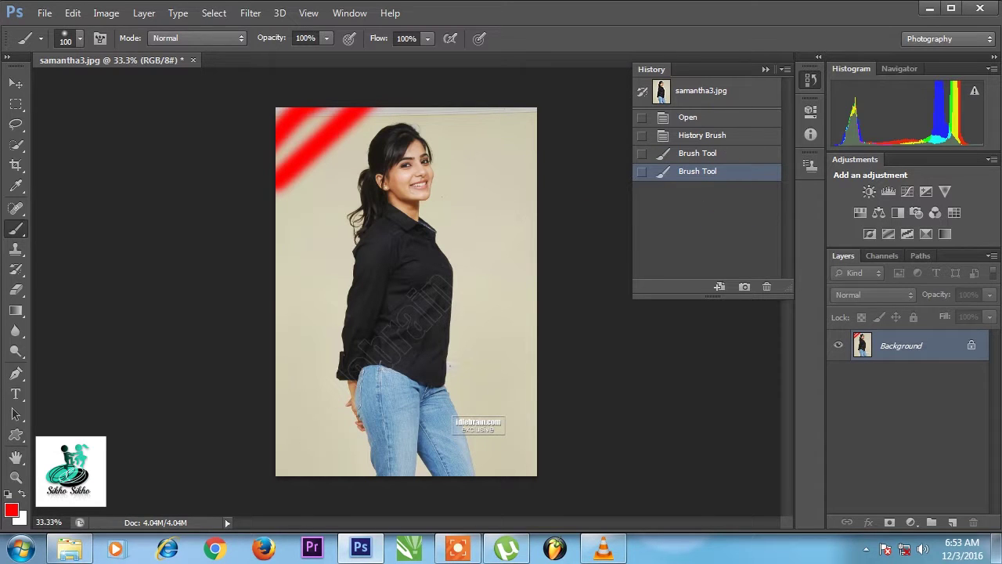
left_click(72, 14)
mouse_move(126, 541)
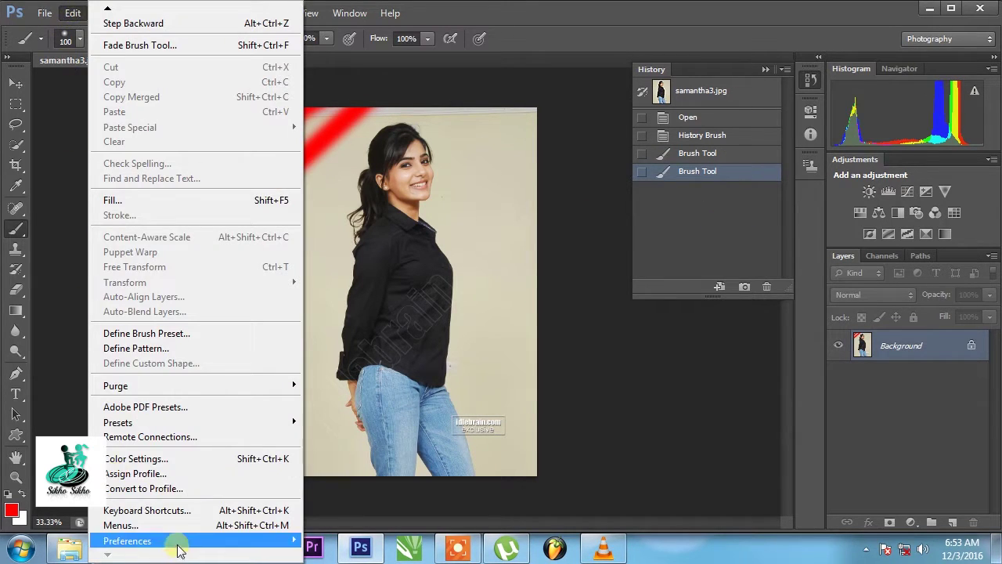
left_click(344, 413)
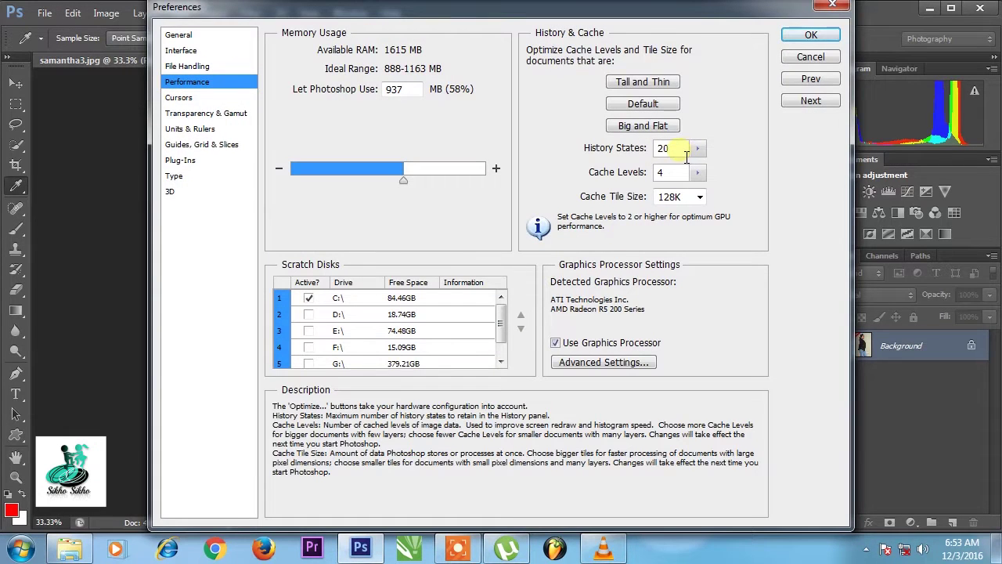
left_click(807, 58)
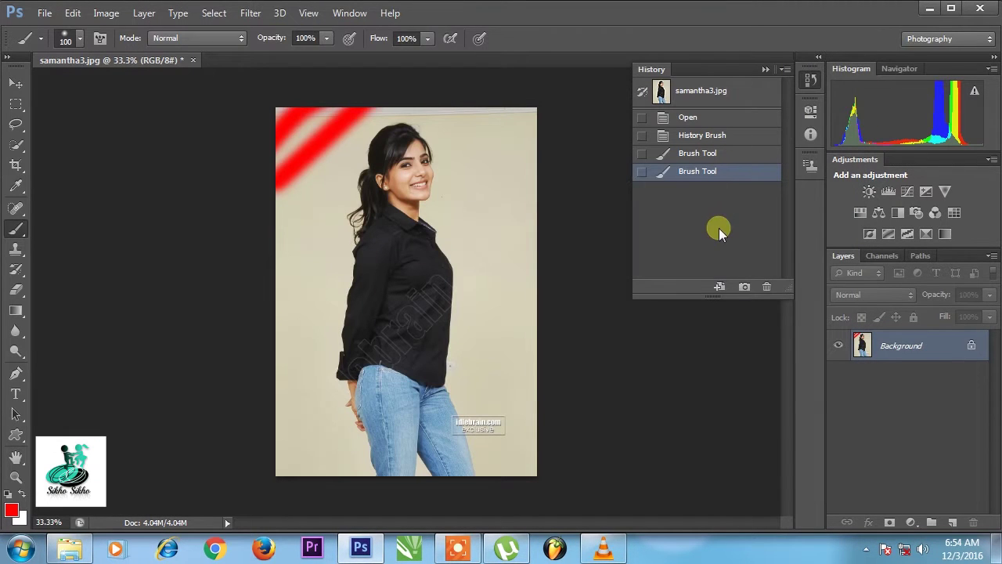
Paint thick red strokes across the background and over the woman's figure.
left_click_drag(282, 227, 450, 117)
left_click_drag(278, 286, 439, 180)
left_click_drag(321, 345, 469, 188)
left_click_drag(352, 384, 505, 133)
left_click_drag(477, 306, 474, 423)
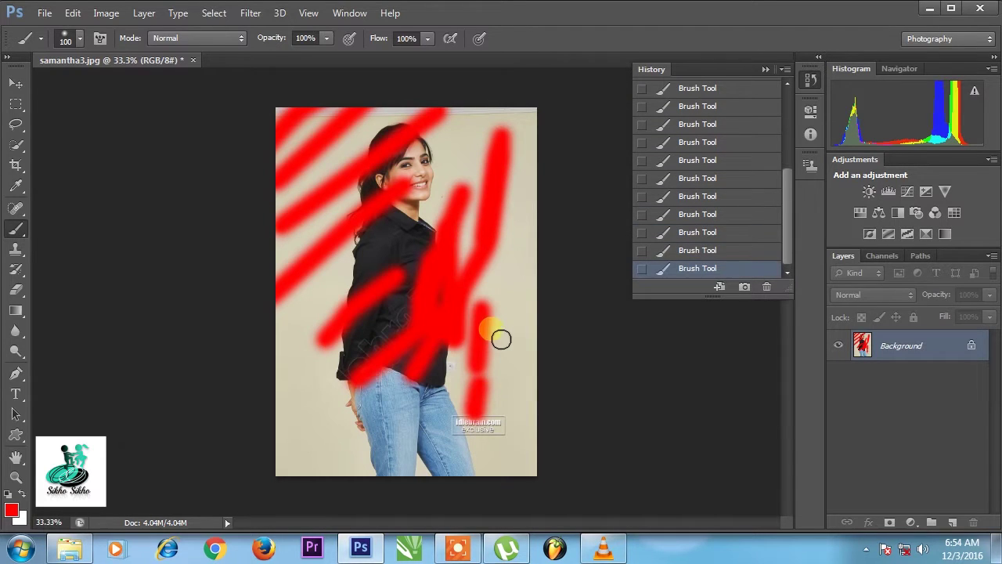
scroll(771, 180, "up", 2)
scroll(744, 192, "down", 5)
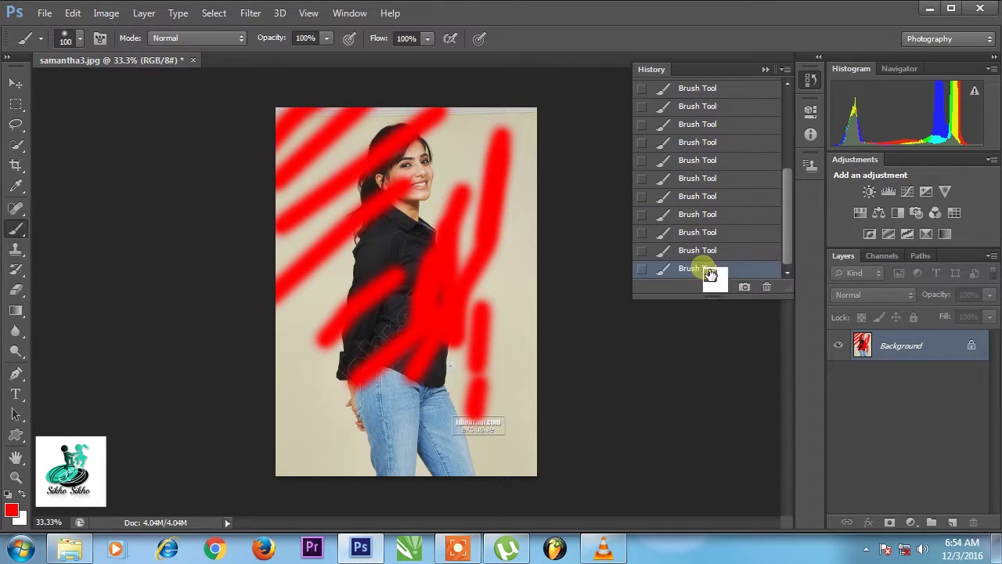
left_click_drag(474, 333, 525, 205)
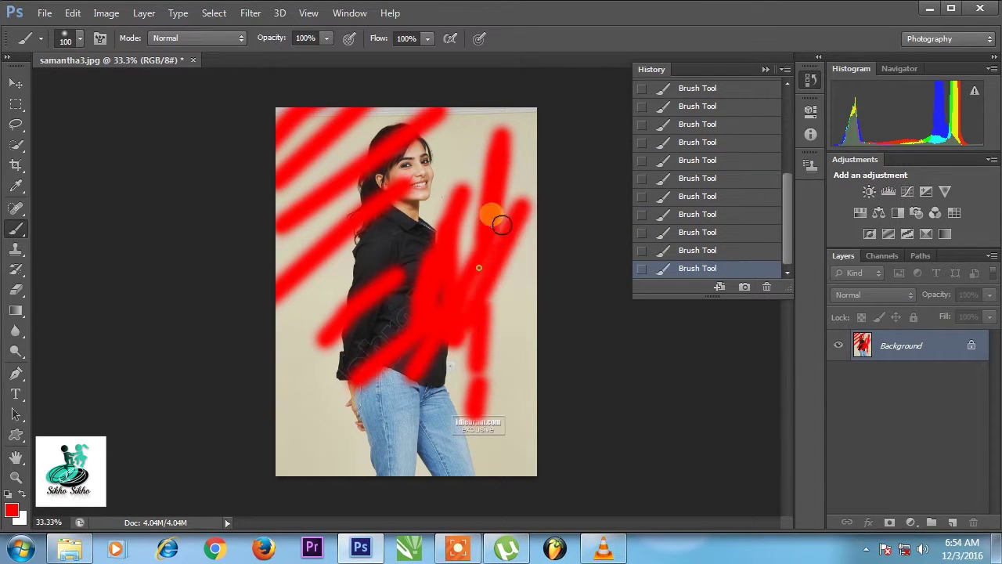
left_click(16, 234)
Draw thin red pencil lines across the shirt, jeans and figure.
left_click_drag(351, 344, 474, 142)
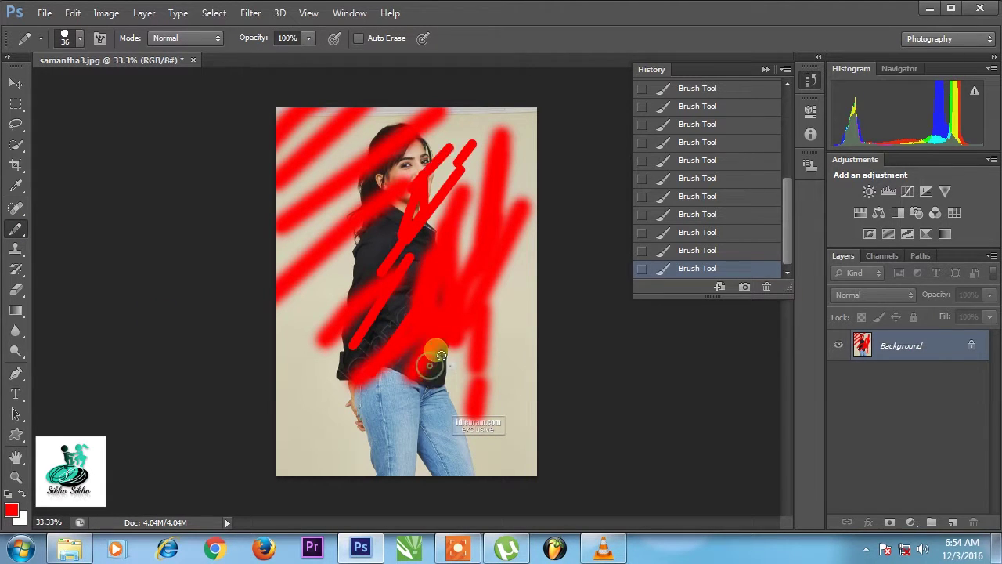
scroll(729, 249, "up", 5)
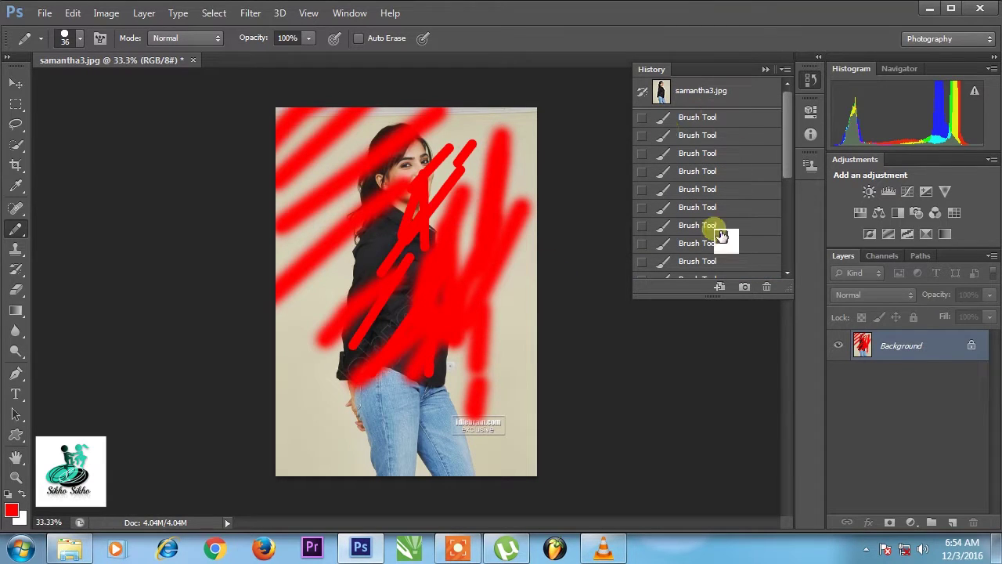
scroll(722, 237, "down", 3)
scroll(704, 180, "down", 3)
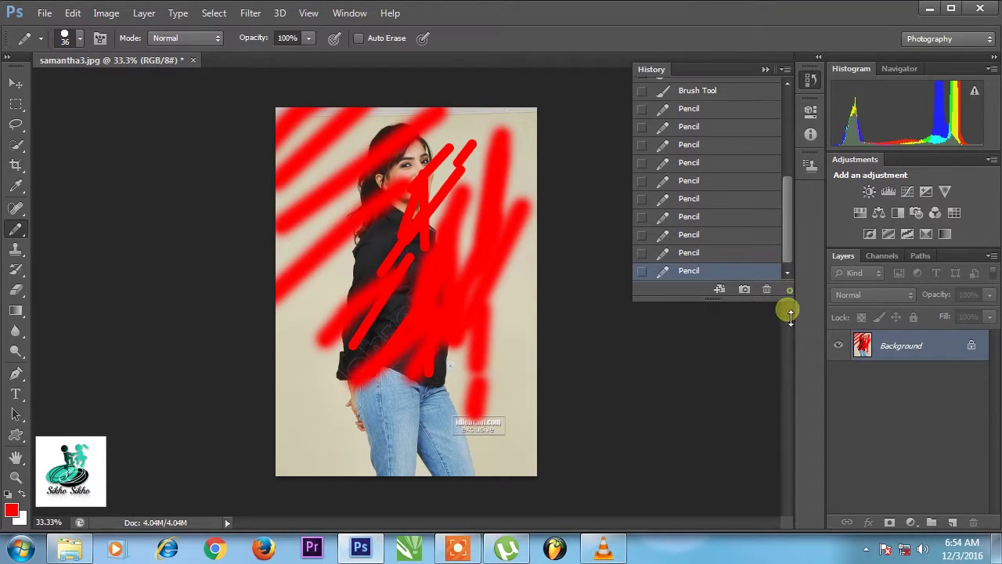
left_click_drag(791, 315, 787, 463)
scroll(753, 270, "up", 2)
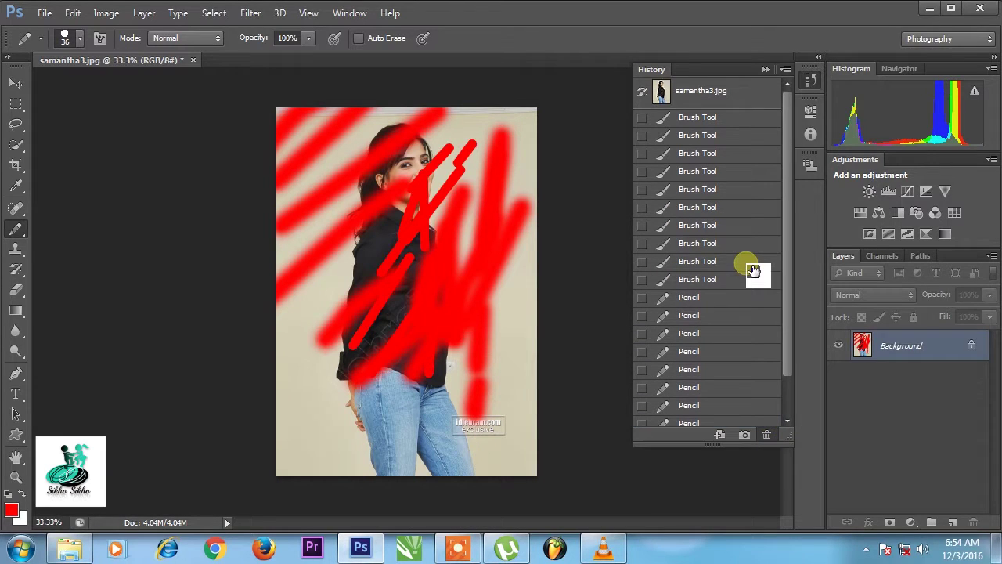
left_click(465, 390, "shift")
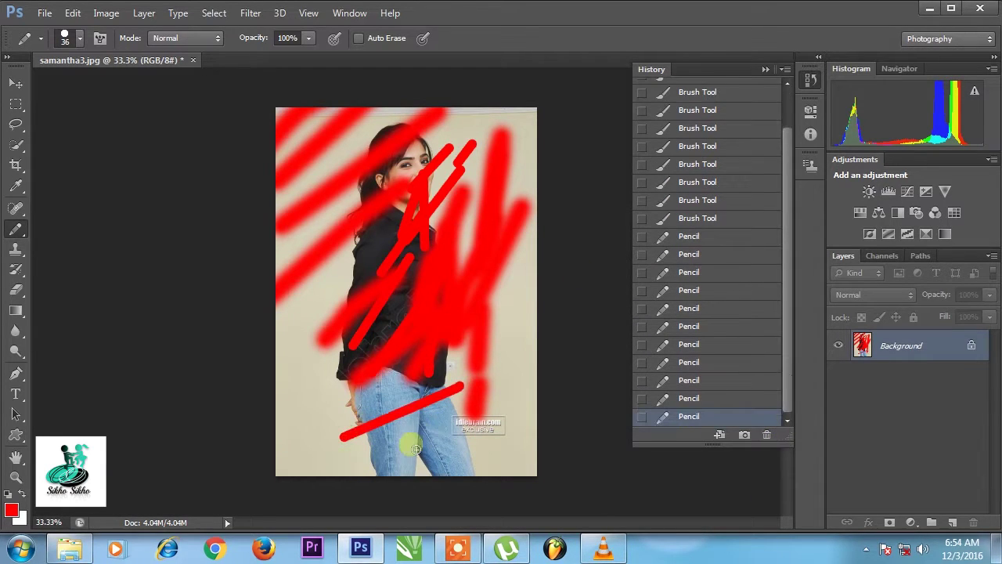
left_click_drag(430, 307, 470, 254)
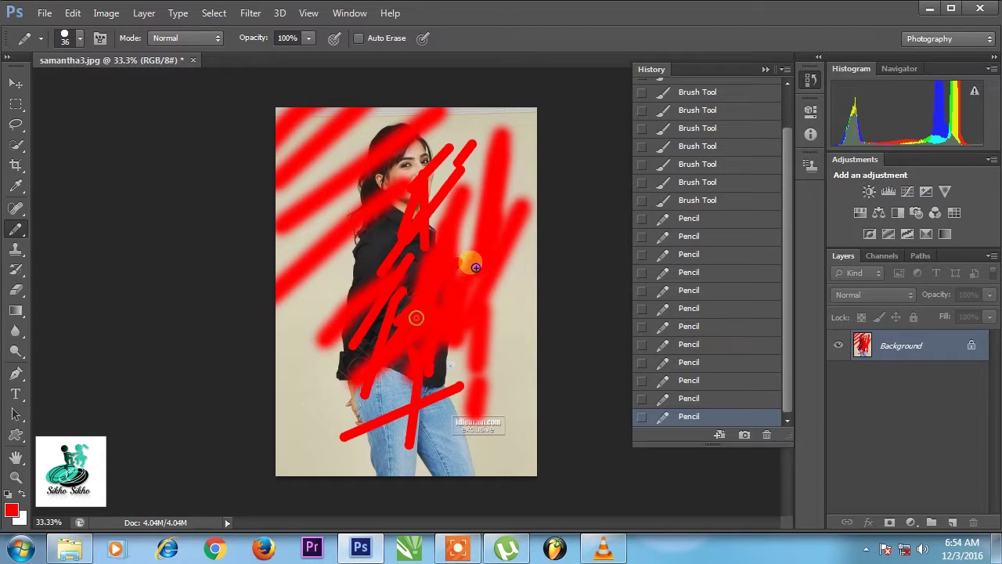
mouse_move(374, 260)
left_mouse_down()
mouse_move(439, 177)
mouse_move(328, 195)
mouse_move(468, 145)
left_mouse_up()
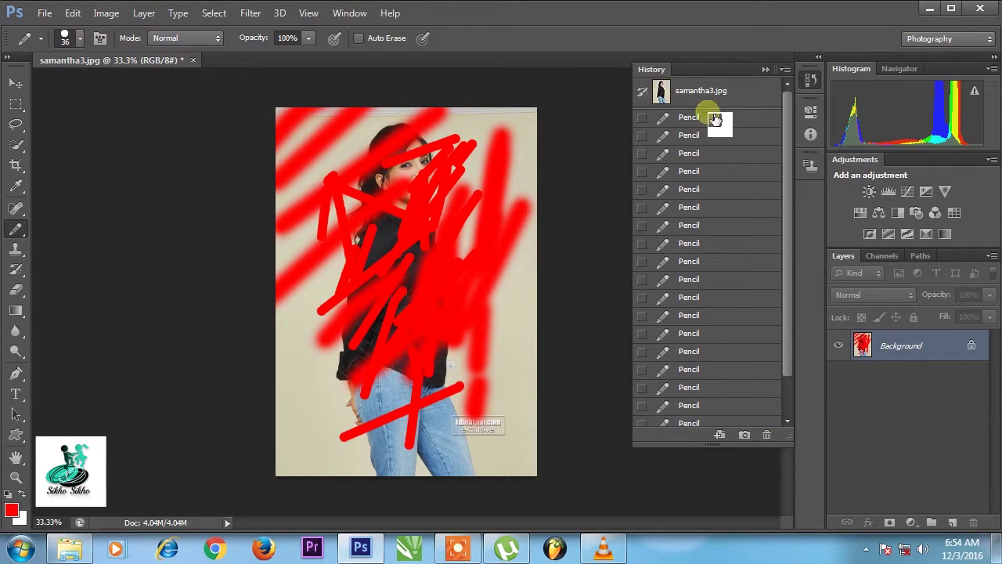
scroll(727, 360, "down", 2)
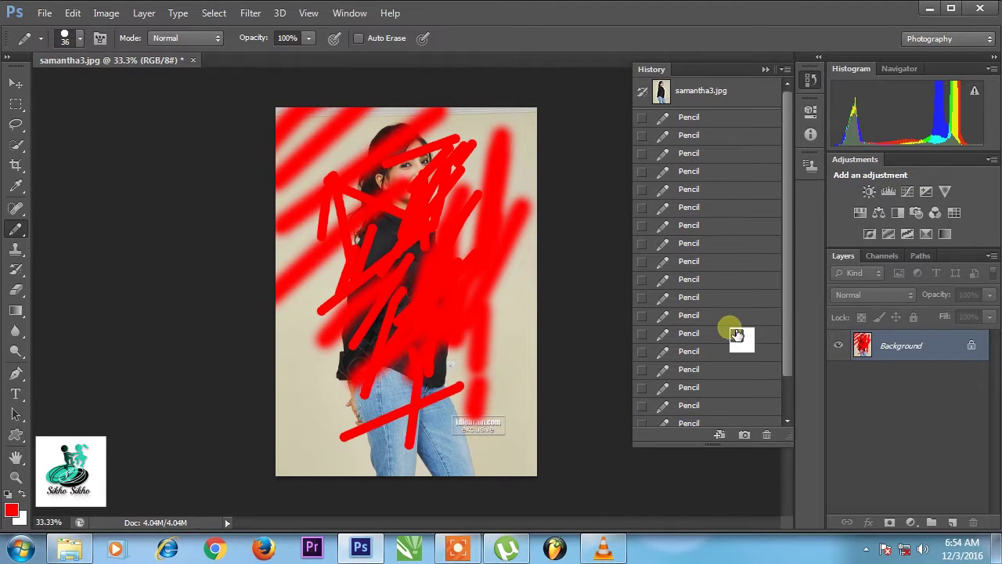
left_click(390, 222)
Undo the latest strokes and step History back to the earliest Pencil state.
key("ctrl+alt+z")
key("ctrl+alt+z")
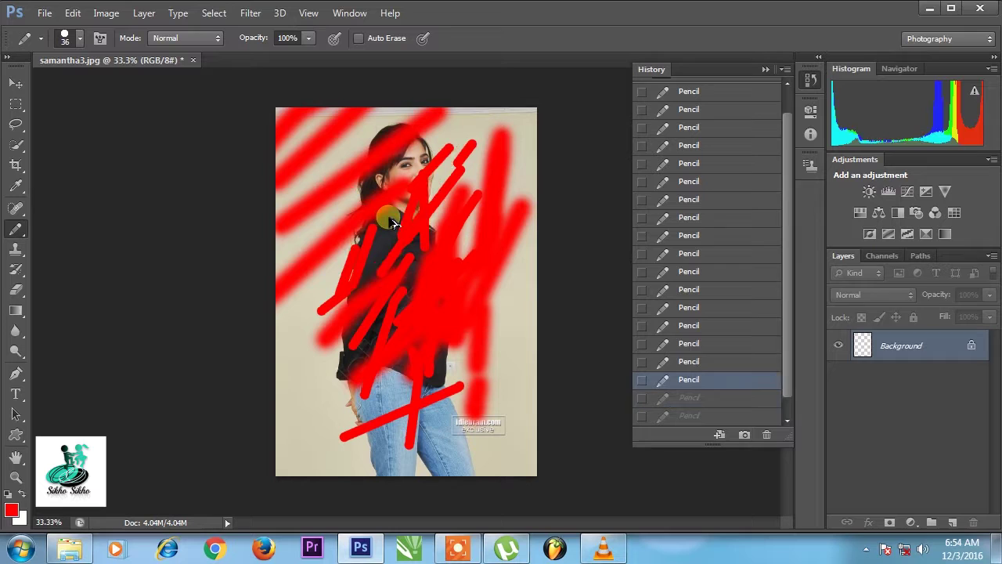
key("ctrl+alt+z")
key("ctrl+alt+z")
left_click(726, 296)
mouse_move(728, 301)
left_mouse_down()
mouse_move(705, 168)
mouse_move(709, 98)
left_mouse_up()
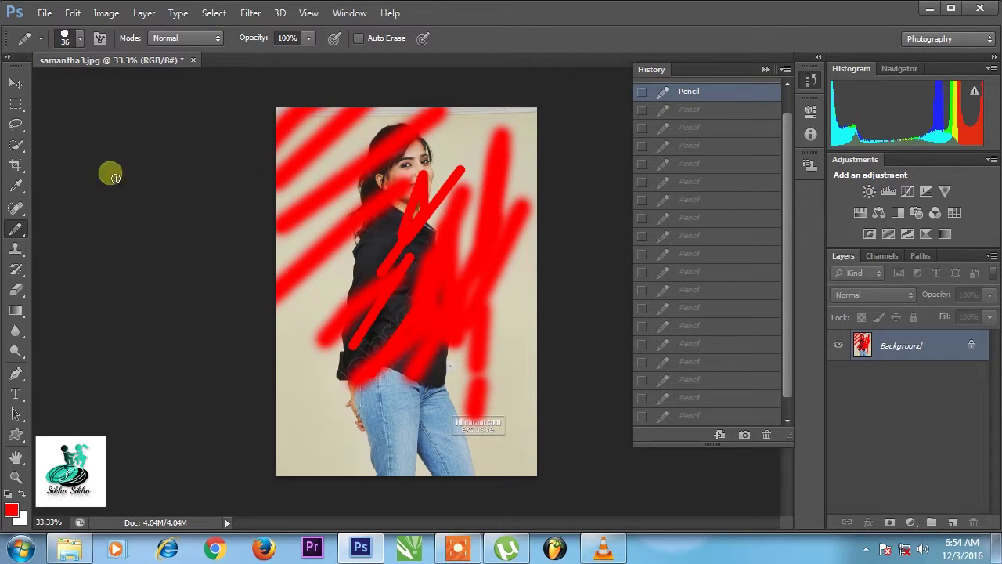
With the History Brush at size 200, paint the original back over the red near her face and upper right.
key("y")
right_click(14, 272)
left_click(61, 267)
mouse_move(435, 219)
left_mouse_down()
mouse_move(454, 165)
mouse_move(421, 148)
mouse_move(329, 157)
mouse_move(329, 116)
left_mouse_up()
key("bracketright")
key("bracketright")
key("bracketright")
mouse_move(524, 205)
left_mouse_down()
mouse_move(497, 168)
mouse_move(470, 313)
mouse_move(408, 342)
mouse_move(429, 345)
mouse_move(411, 345)
left_mouse_up()
Delete the Pencil state and both History Brush states, confirming each deletion.
key("v")
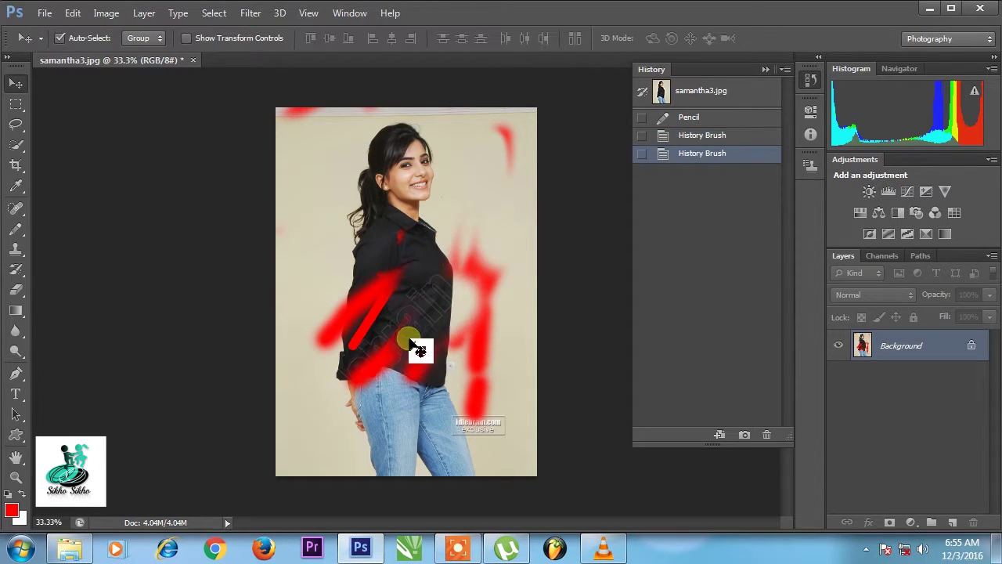
left_click(724, 119)
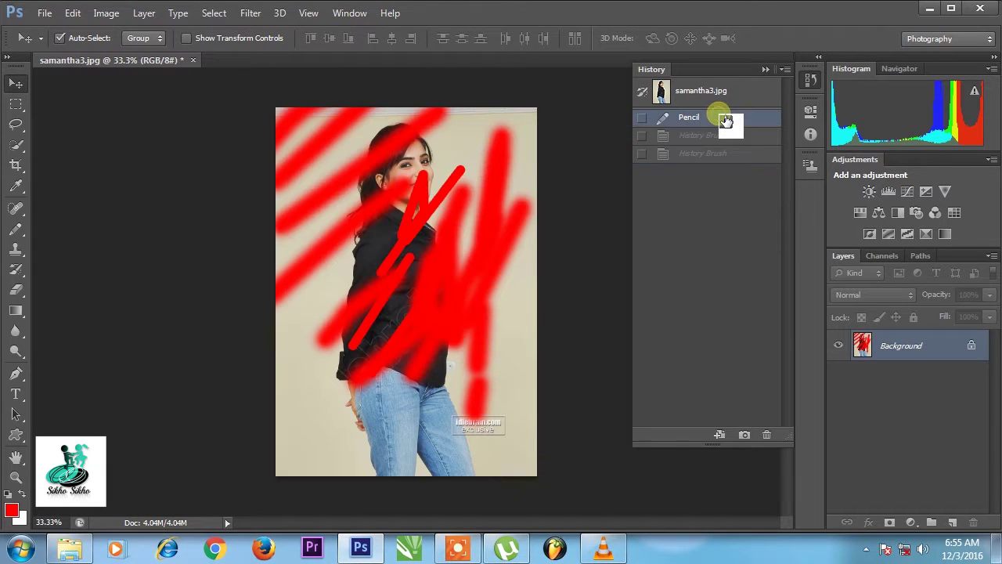
left_click(771, 435)
key("Return")
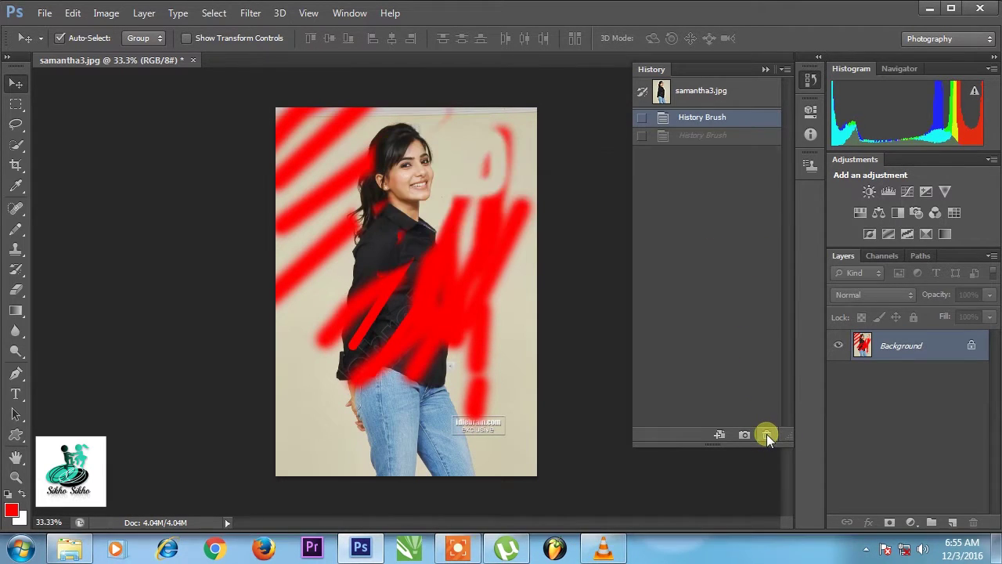
left_click(770, 435)
key("Return")
left_click(770, 435)
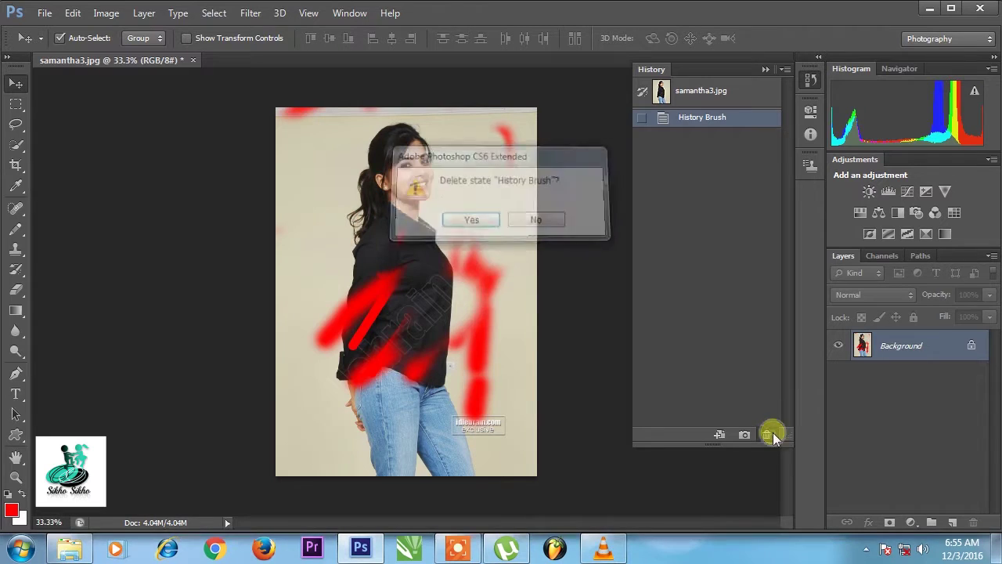
key("Return")
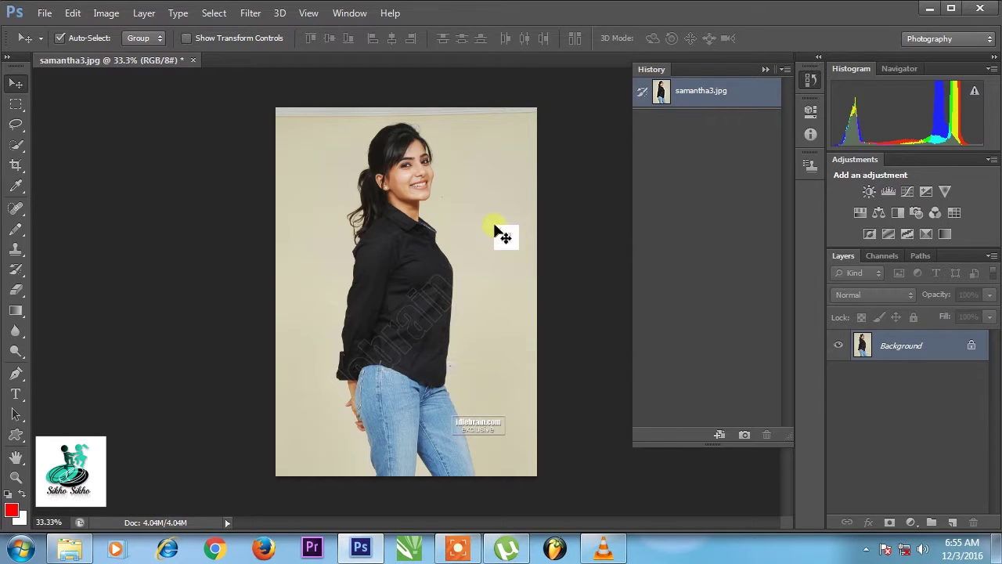
Draw a curved red line and a straight line down her back, saving them as Snapshot 1.
key("y")
mouse_move(283, 212)
left_mouse_down()
mouse_move(329, 152)
mouse_move(395, 108)
left_mouse_up()
left_click(384, 307, "shift")
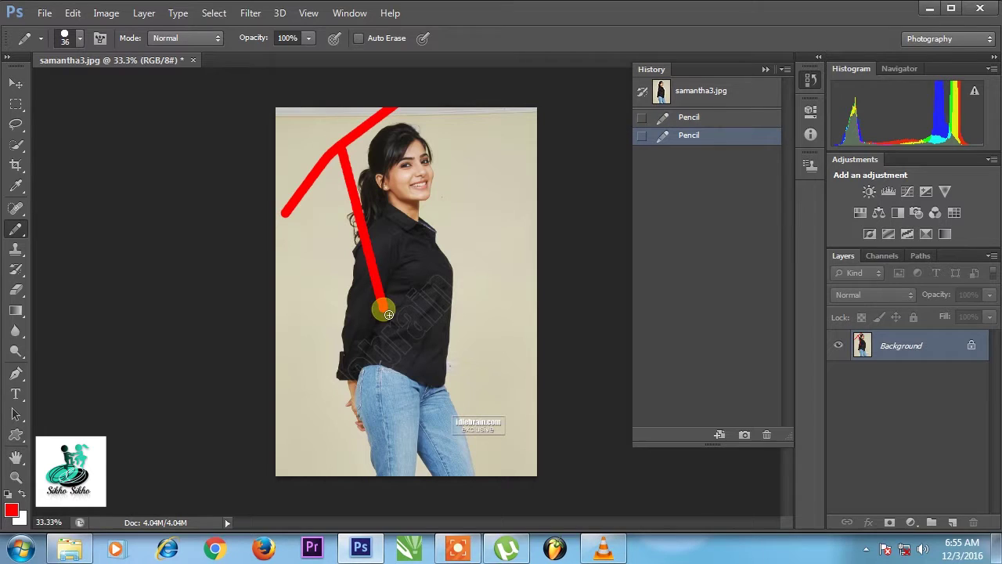
left_click(744, 434)
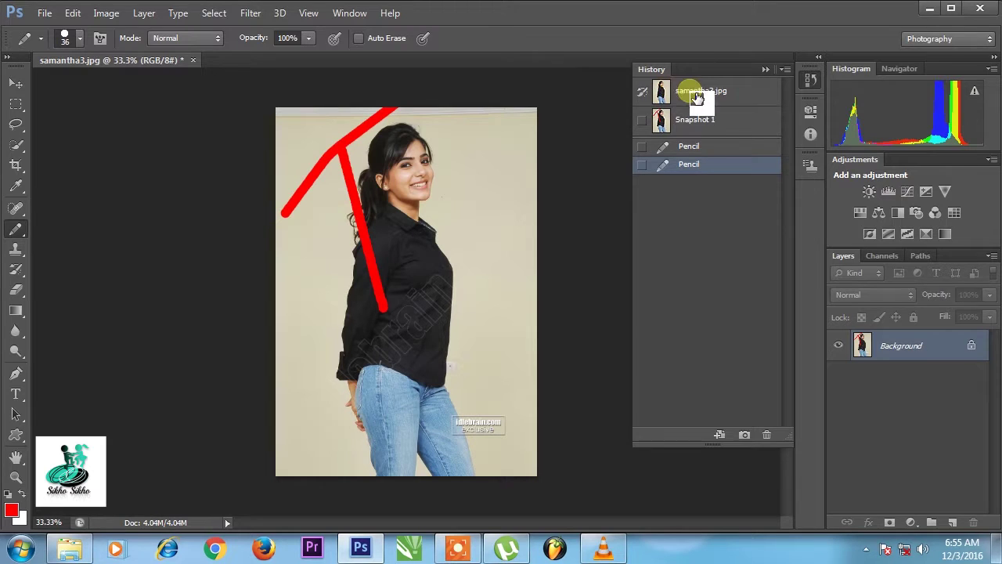
Switch between the original photo and Snapshot 1 as state and painting source to compare them.
left_click(720, 122)
left_click(642, 120)
left_click(664, 92)
left_click(642, 92)
left_click(419, 213)
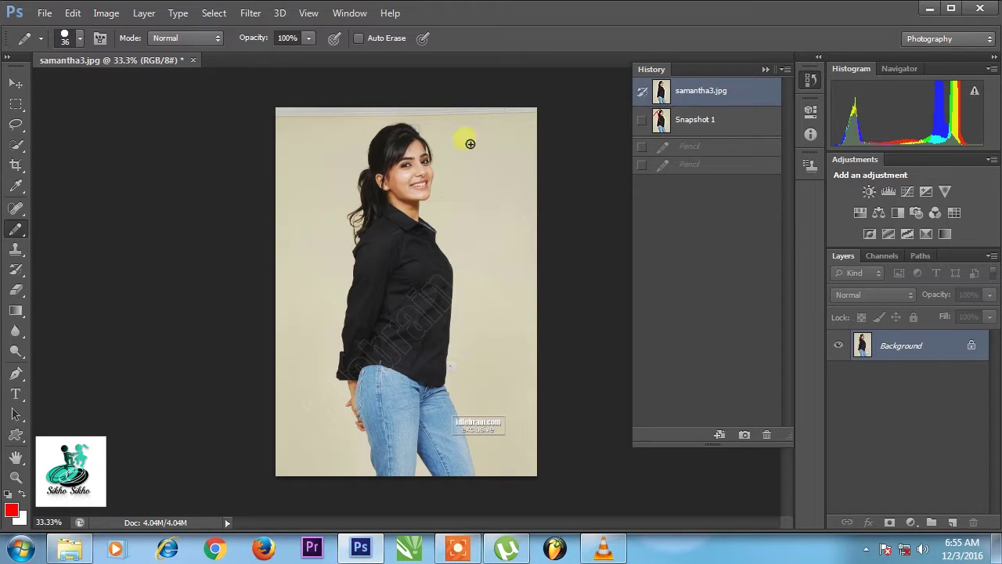
left_click(642, 119)
left_click(689, 121)
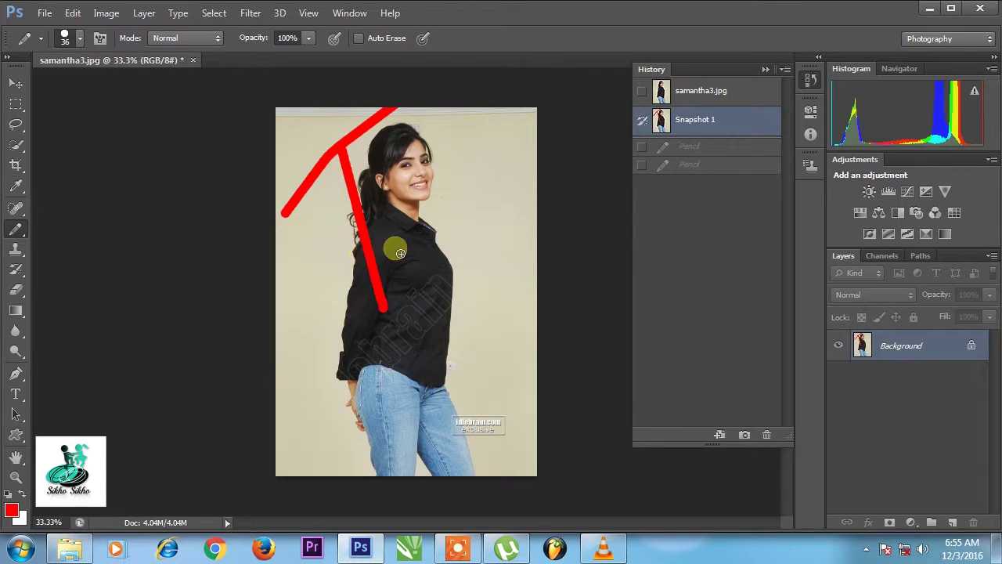
left_click(642, 91)
left_click(697, 92)
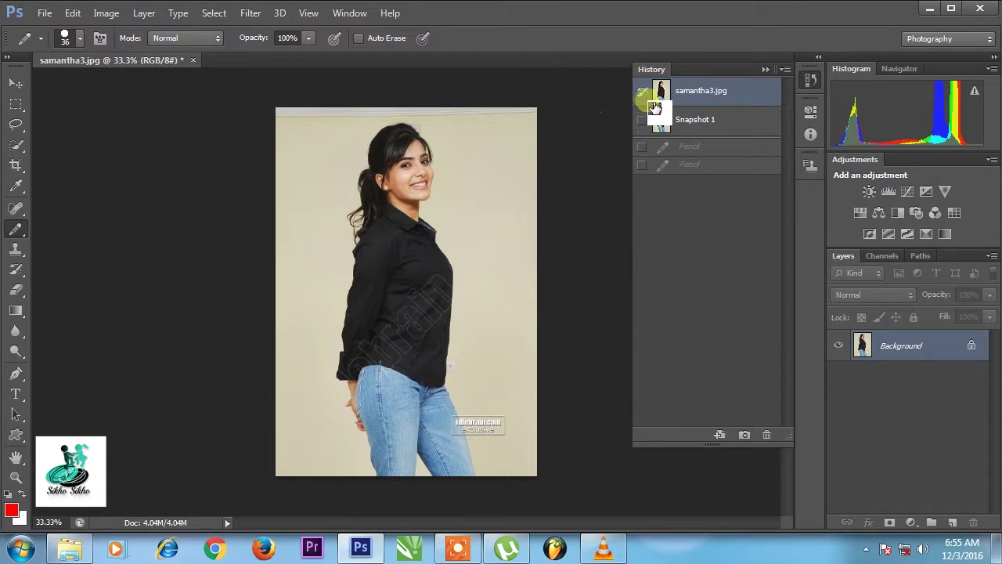
left_click(719, 126)
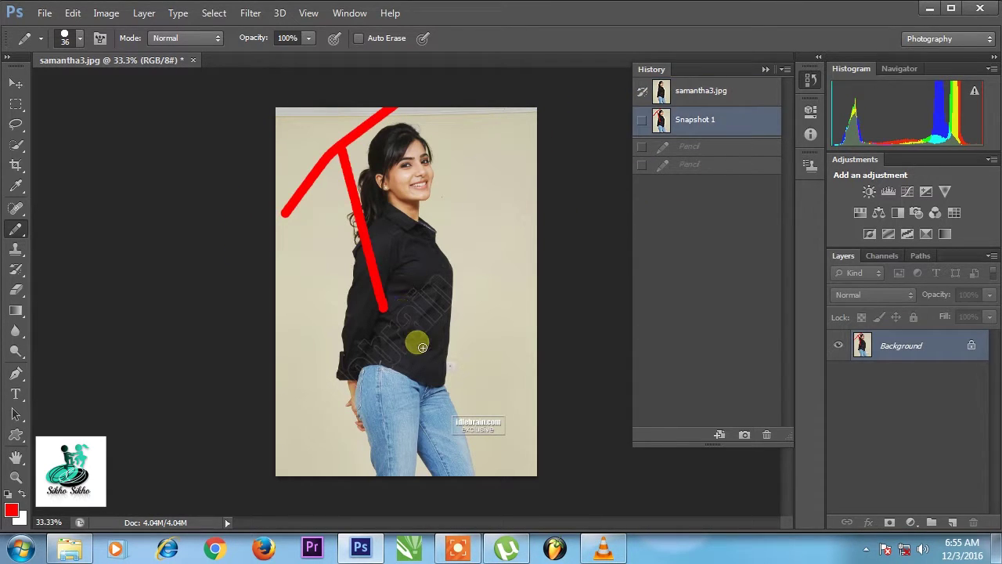
left_click_drag(662, 123, 664, 127)
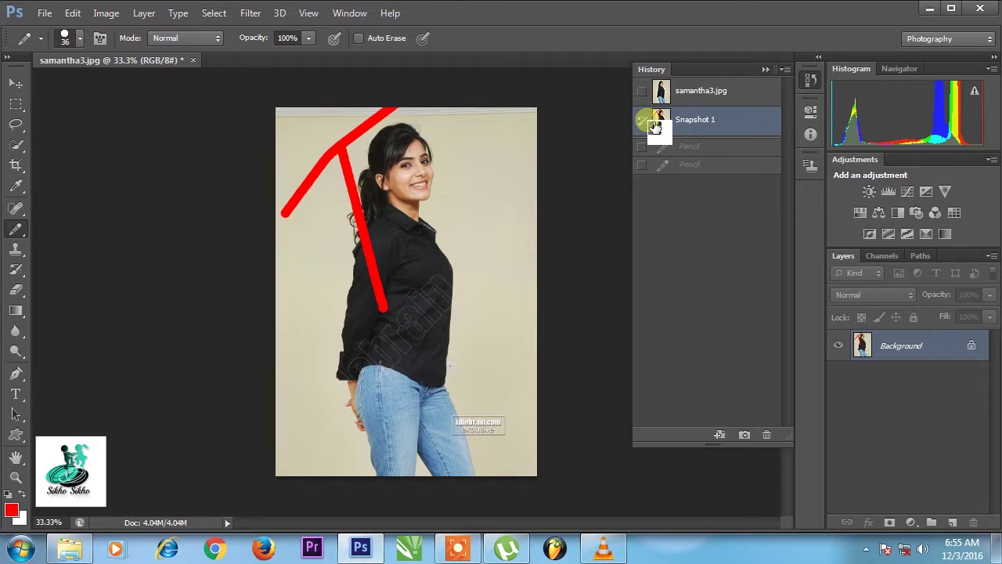
Draw a red zigzag across her shirt and save it as Snapshot 2.
left_click_drag(422, 341, 474, 397)
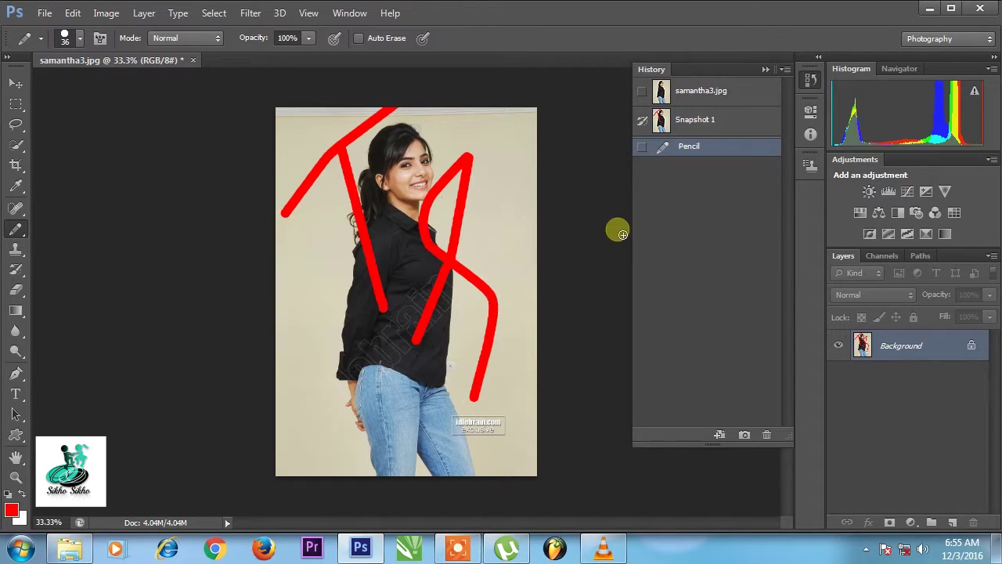
left_click_drag(744, 439, 744, 435)
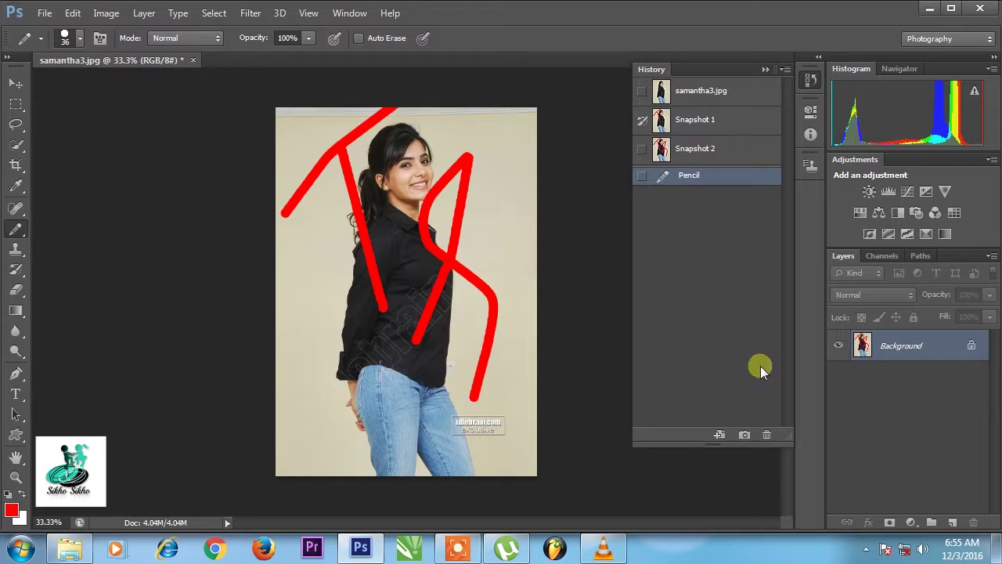
left_click(696, 148)
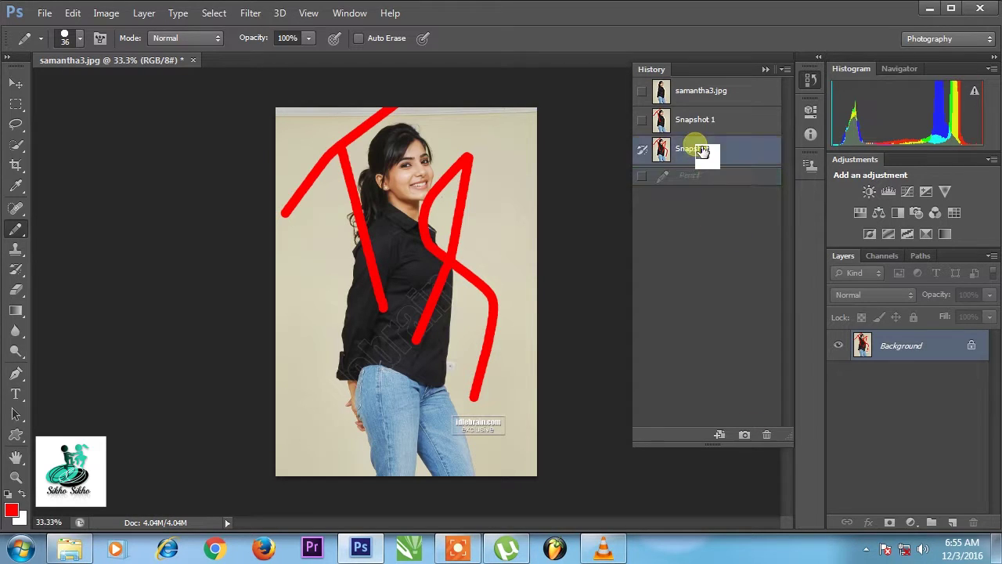
Compare the original, Snapshot 1 and Snapshot 2, ending on the original unmarked photo.
left_click(642, 91)
left_click(709, 91)
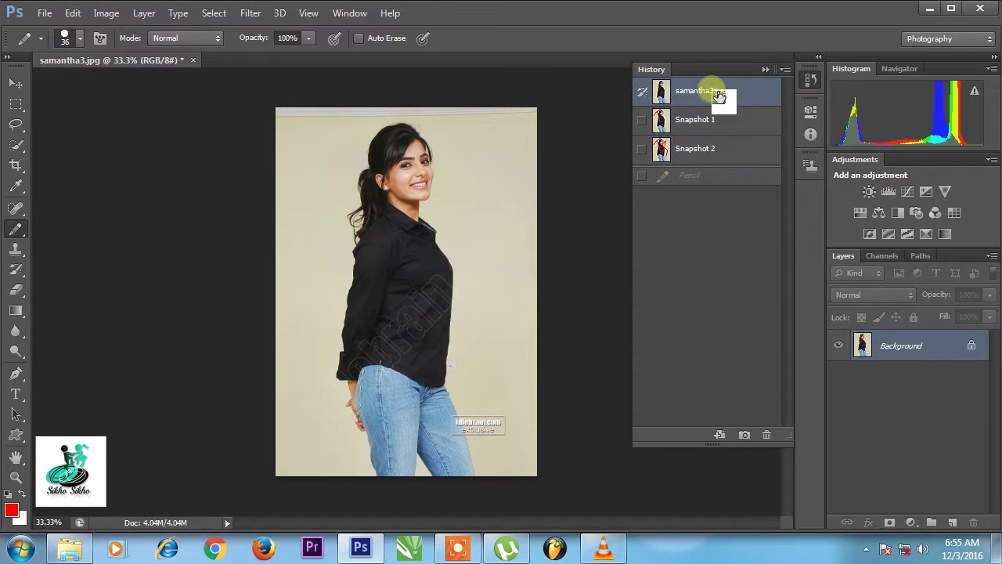
left_click(641, 120)
left_click(698, 124)
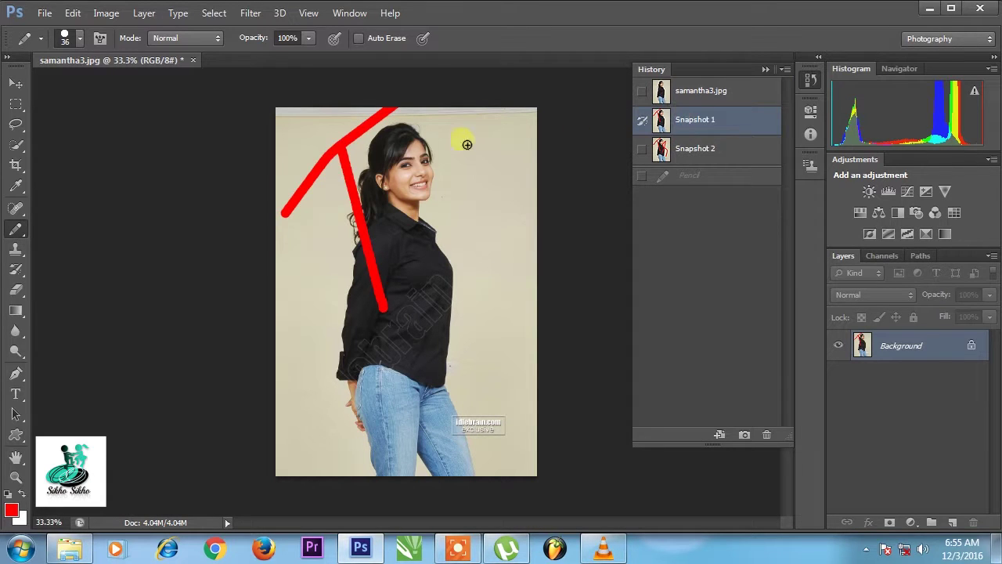
left_click(670, 148)
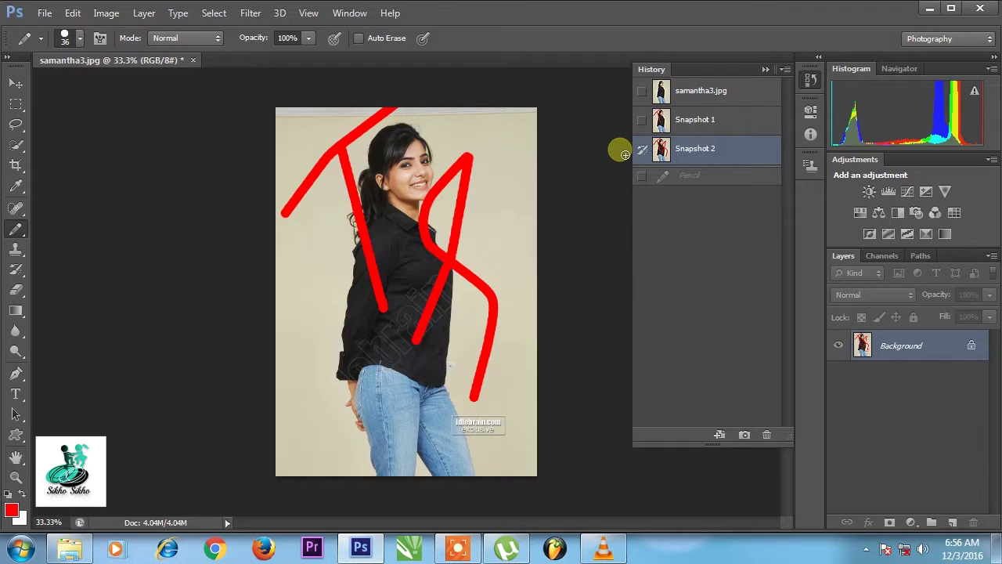
left_click(711, 95)
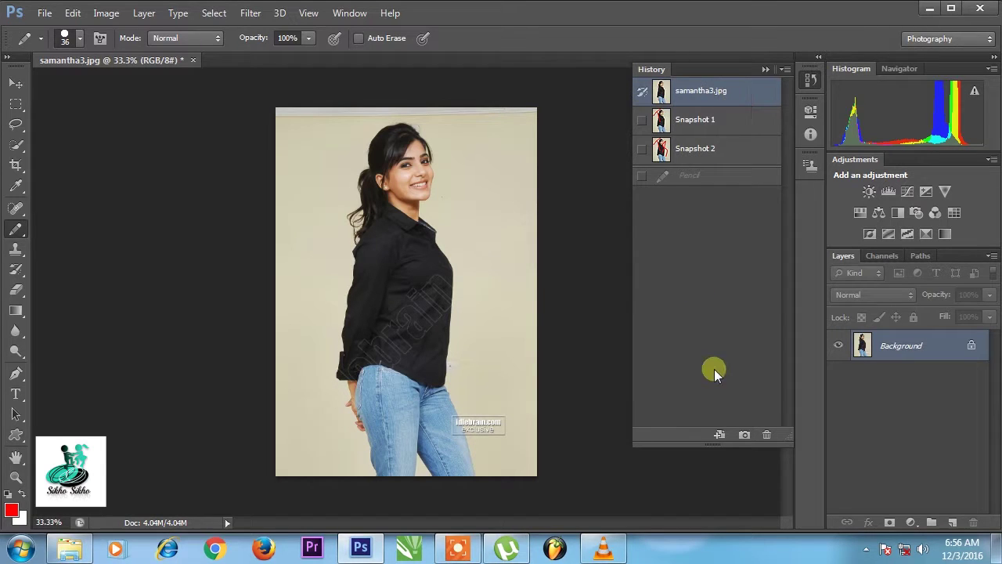
Draw red pencil loops beside her waist and over her head and shirt.
left_click_drag(524, 201, 486, 416)
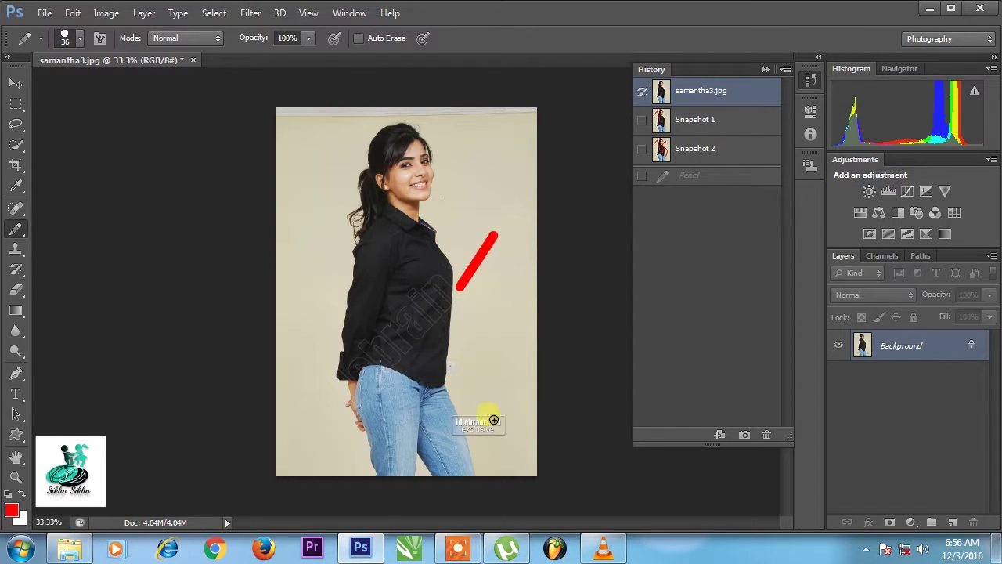
mouse_move(503, 251)
left_mouse_down()
mouse_move(370, 188)
mouse_move(325, 319)
left_mouse_up()
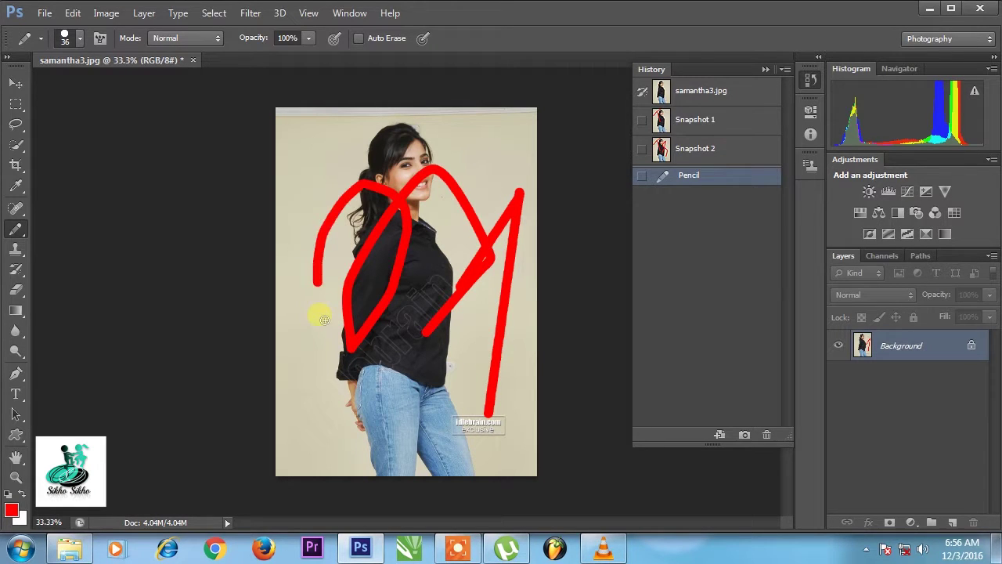
left_click_drag(347, 206, 343, 220)
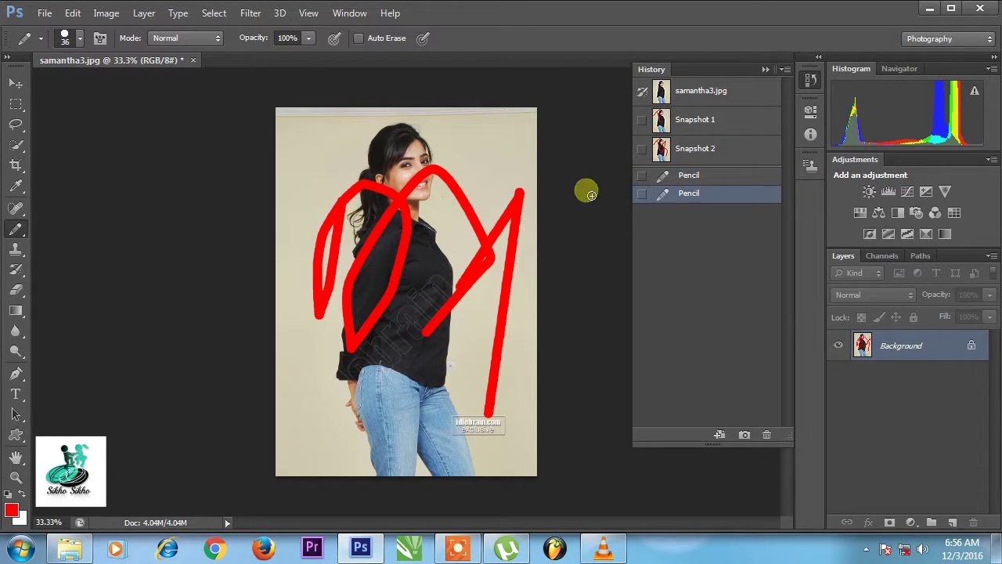
mouse_move(736, 121)
left_mouse_down()
mouse_move(648, 106)
mouse_move(644, 93)
left_mouse_up()
Use the History Brush to paint red off her face, shoulder and shirt, then return to the original.
key("y")
mouse_move(496, 245)
left_mouse_down()
mouse_move(447, 184)
mouse_move(365, 285)
mouse_move(427, 274)
mouse_move(399, 211)
mouse_move(344, 344)
mouse_move(365, 317)
left_mouse_up()
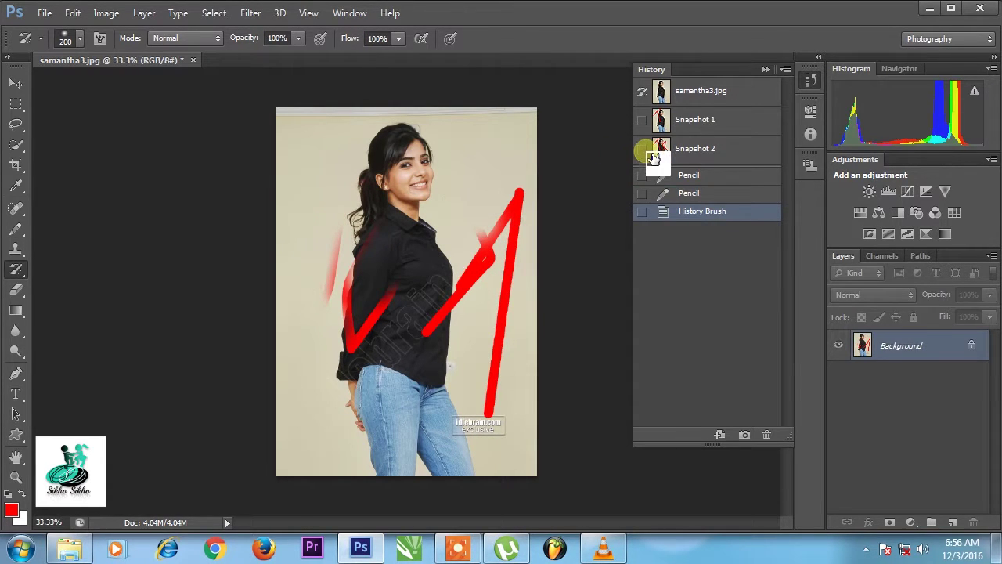
left_click(720, 151)
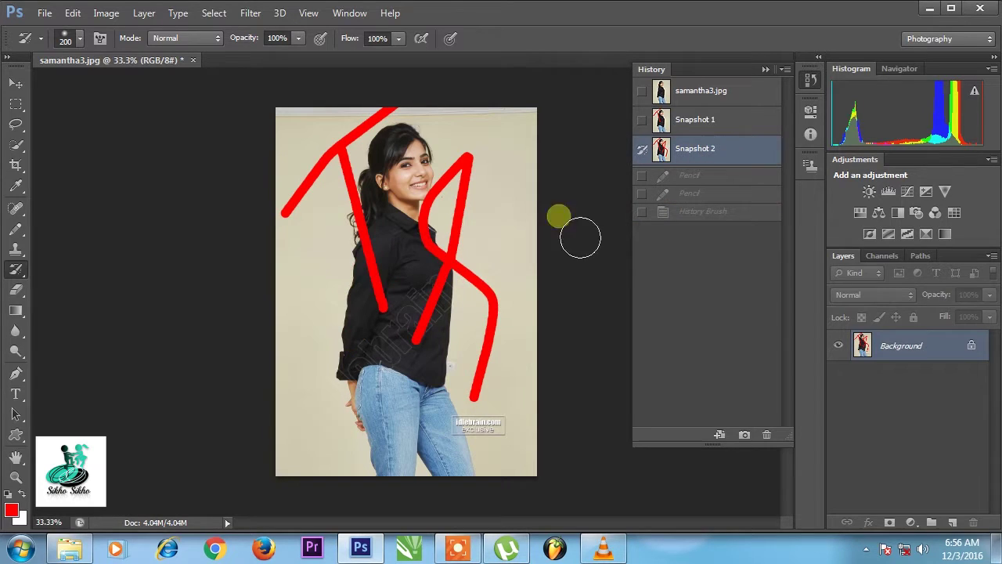
mouse_move(462, 258)
left_mouse_down()
mouse_move(436, 161)
mouse_move(422, 320)
mouse_move(337, 154)
mouse_move(284, 263)
mouse_move(476, 353)
mouse_move(479, 249)
left_mouse_up()
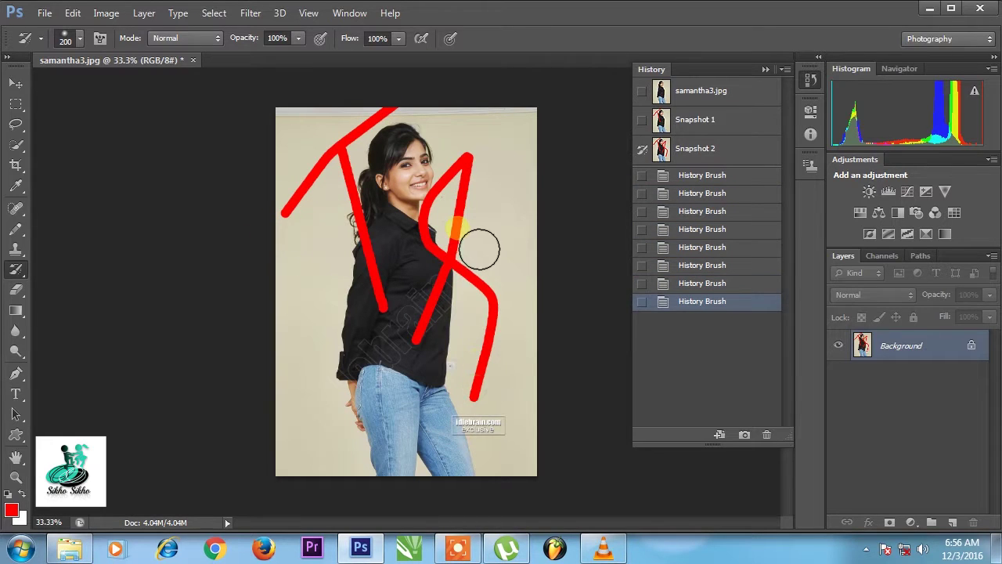
left_click(480, 249)
left_click(717, 92)
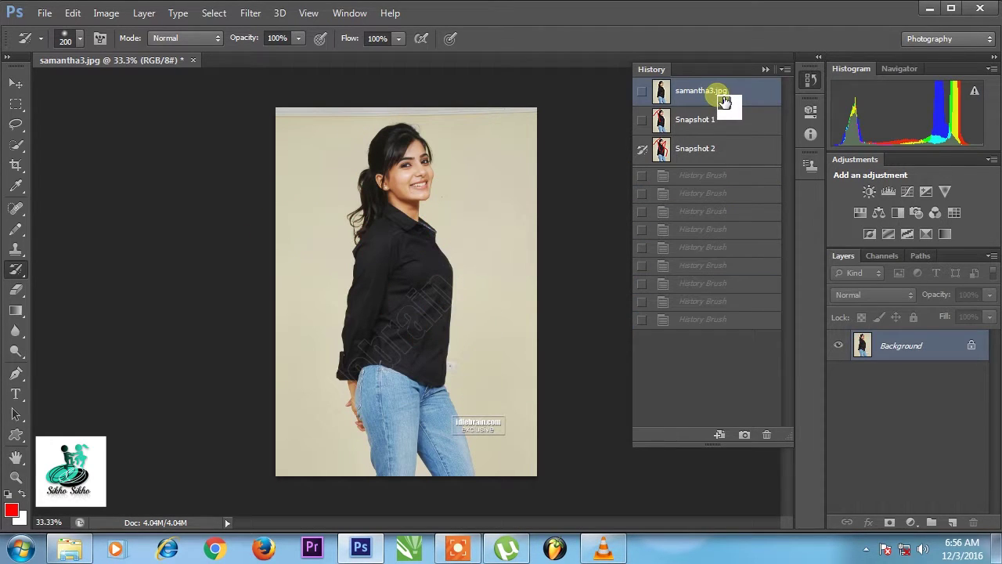
Paint Snapshot 1's red lines back onto the photo, then revert to the clean original.
left_click(705, 119)
mouse_move(282, 211)
left_mouse_down()
mouse_move(414, 145)
mouse_move(398, 202)
left_mouse_up()
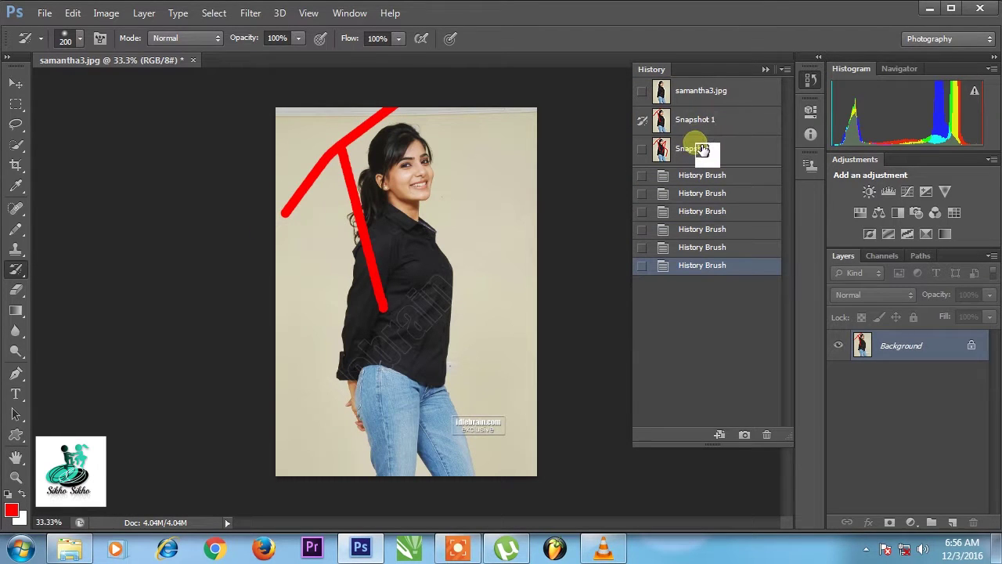
left_click(717, 119)
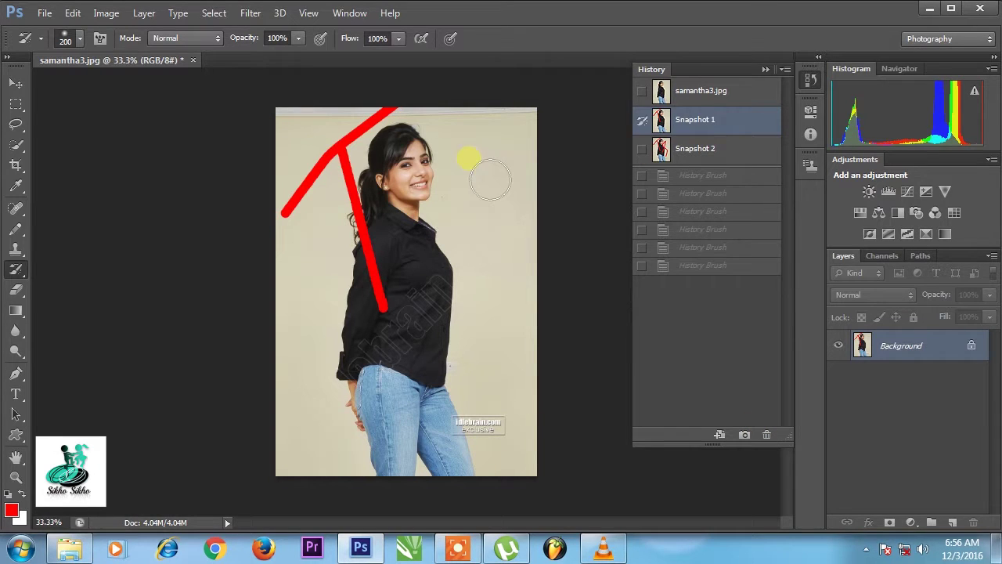
left_click(642, 91)
left_click(712, 92)
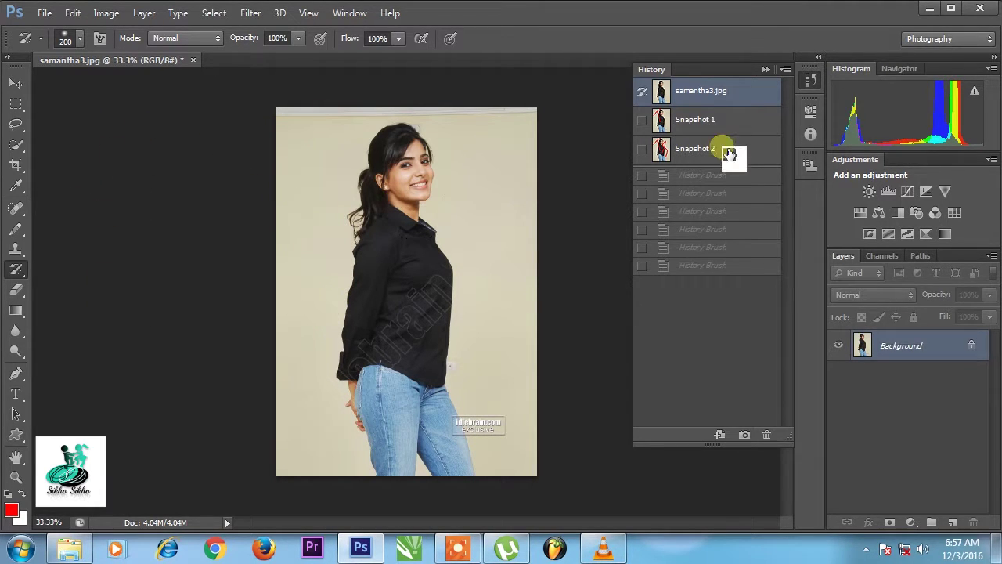
Toggle between Snapshot 1 and the original, finishing on the original opened state.
left_click(642, 119)
left_click(733, 123)
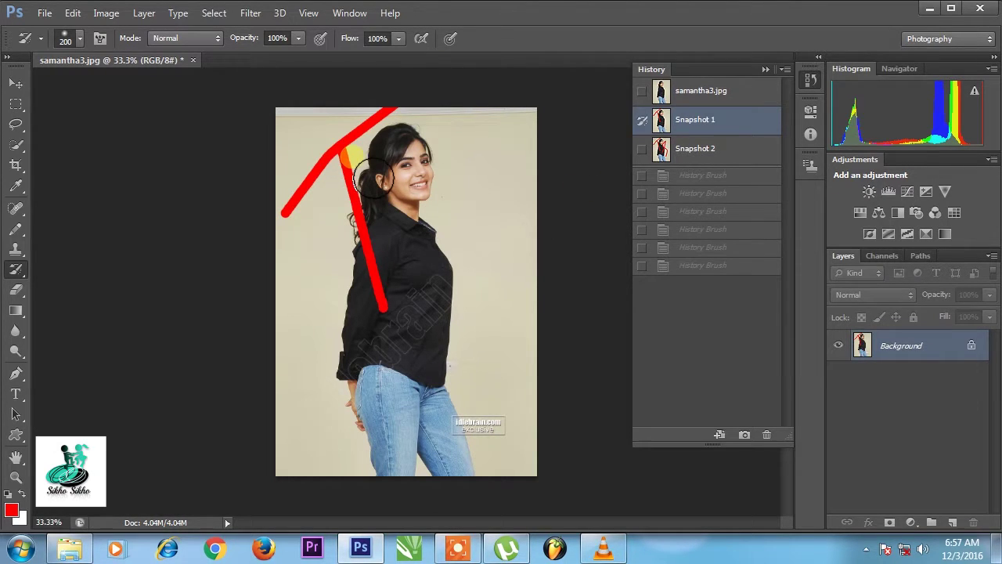
left_click(642, 91)
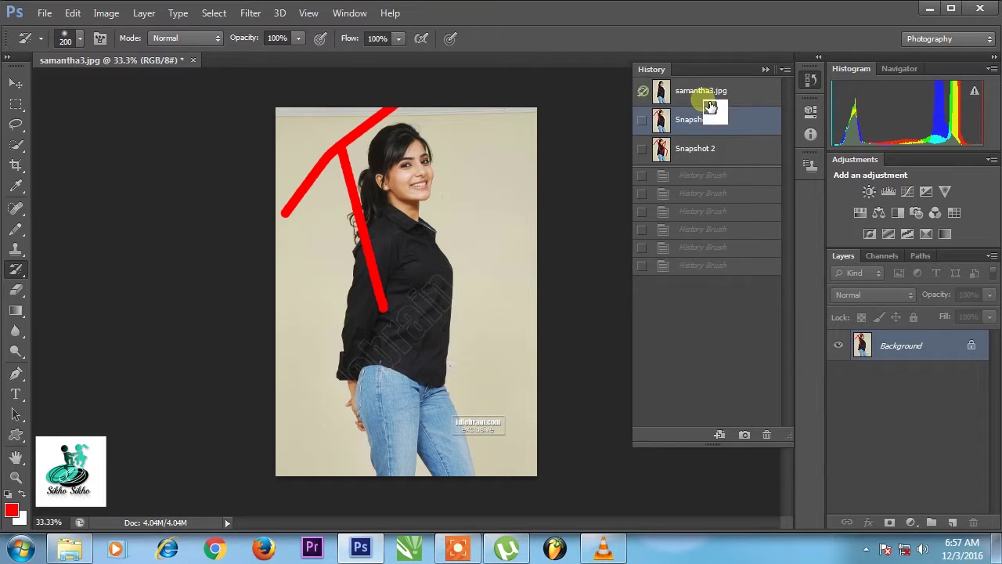
left_click(760, 96)
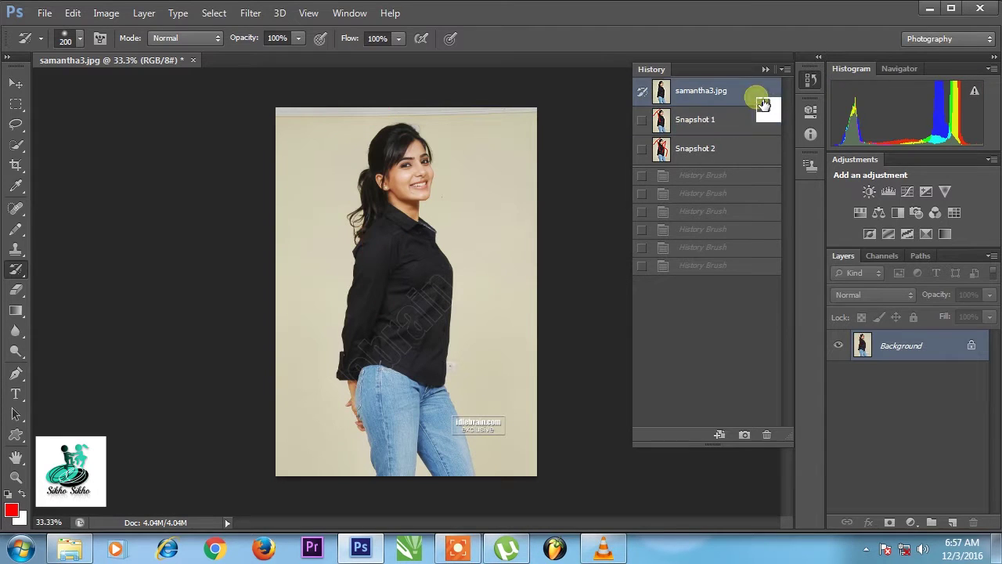
left_click(643, 125)
left_click(760, 122)
left_click(291, 246)
left_click(642, 91)
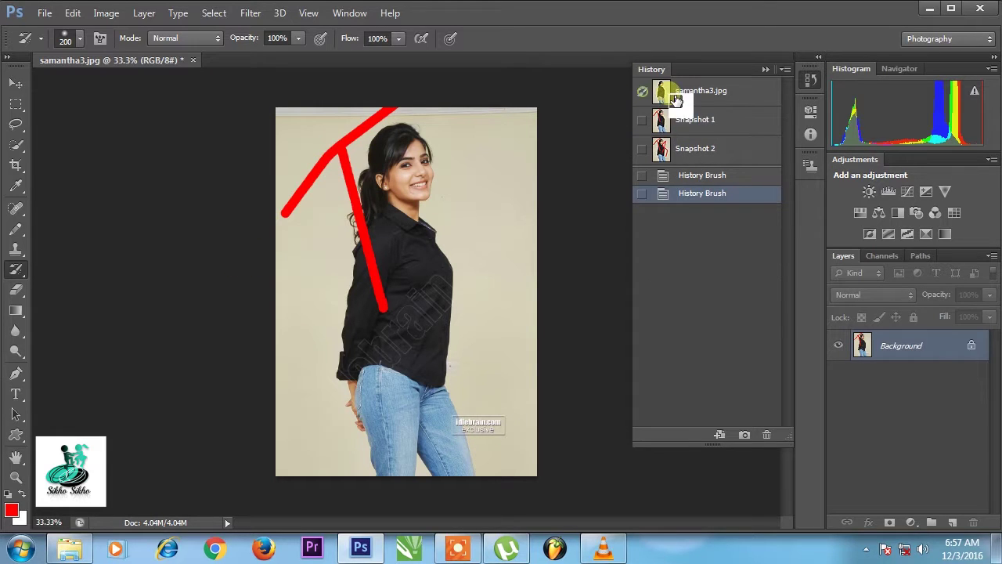
left_click(717, 93)
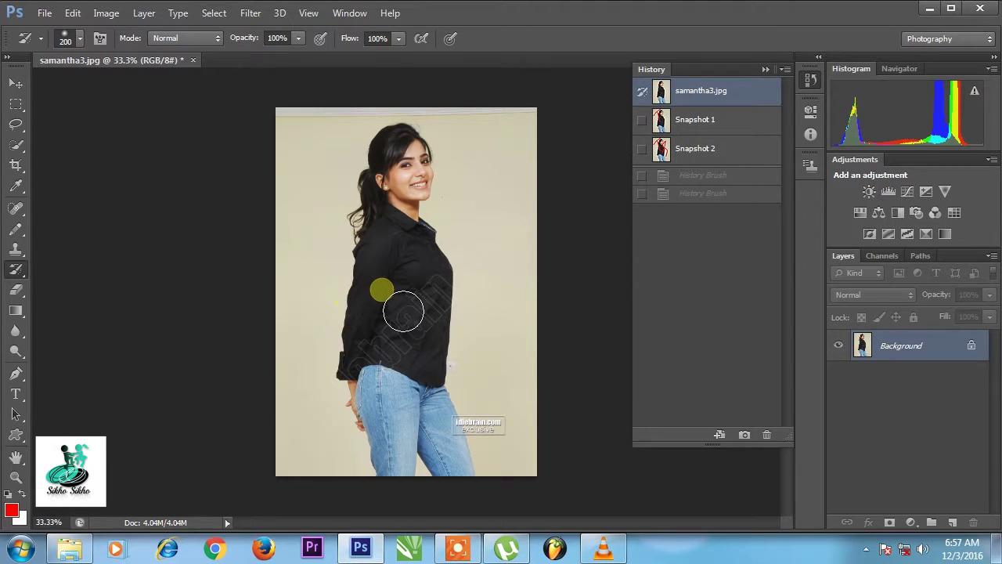
Scribble a red Pencil loop across the photo and paint it out with the History Brush.
key("b")
left_click_drag(458, 296, 325, 286)
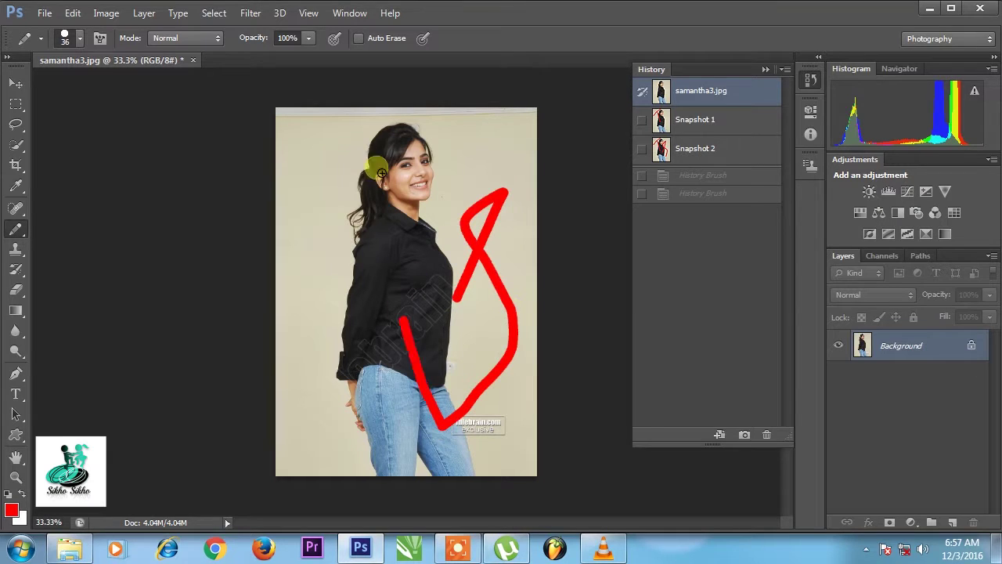
key("y")
mouse_move(432, 270)
left_mouse_down()
mouse_move(446, 168)
mouse_move(391, 208)
mouse_move(369, 347)
mouse_move(410, 250)
mouse_move(447, 425)
mouse_move(507, 347)
mouse_move(474, 267)
mouse_move(485, 233)
left_mouse_up()
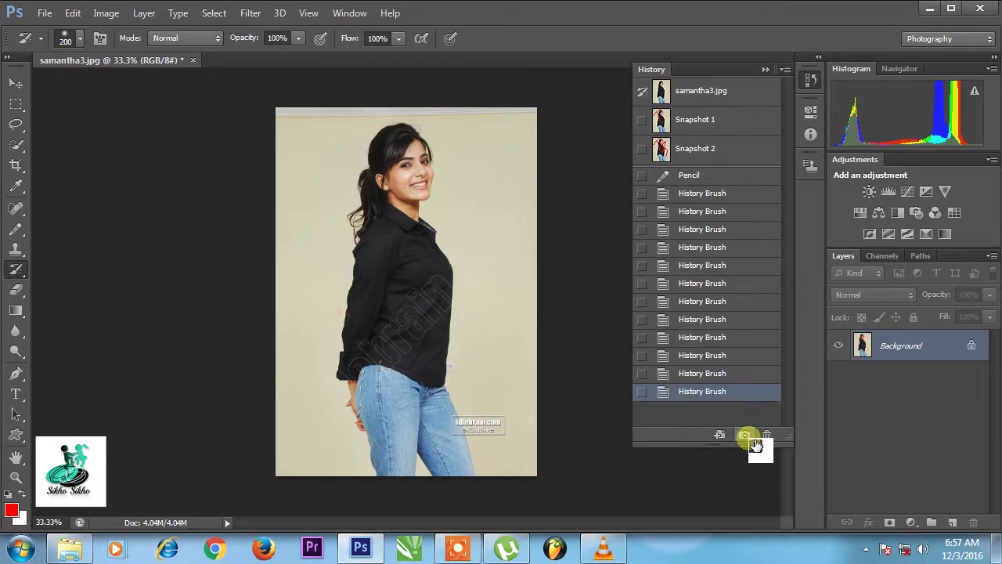
Create a duplicate document from the current state, then close it without saving.
left_click(718, 435)
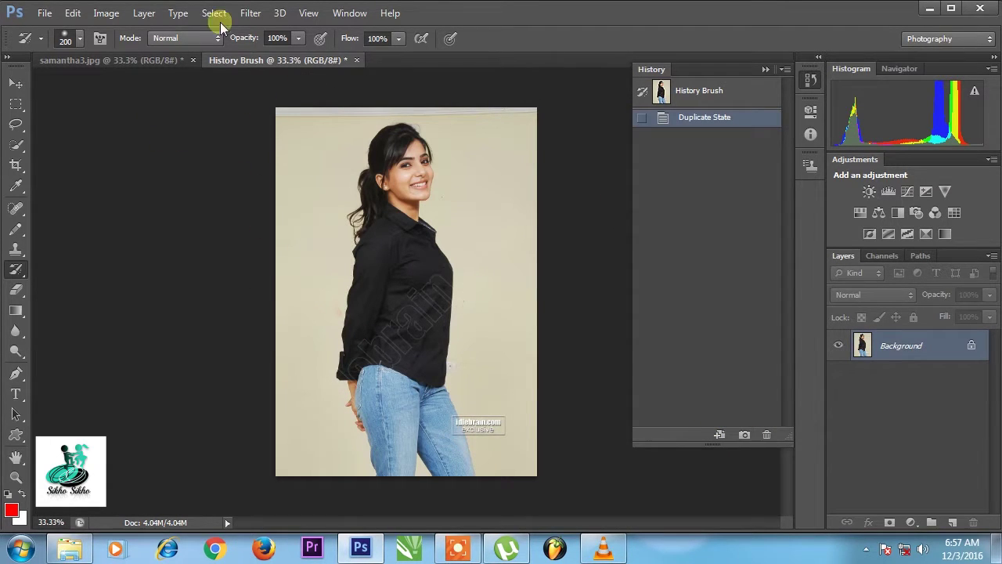
left_click(139, 63)
left_click(247, 60)
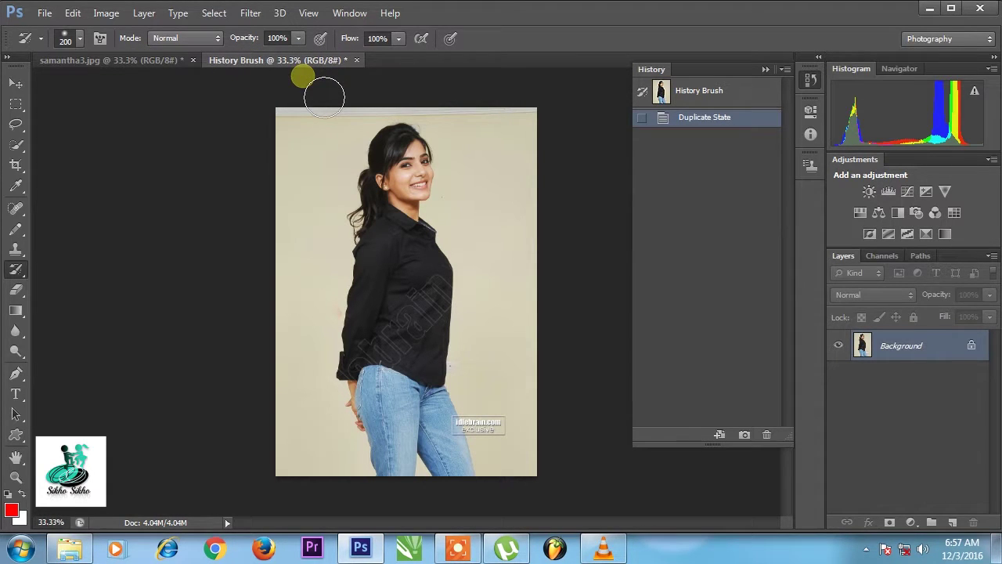
left_click(356, 61)
left_click(532, 220)
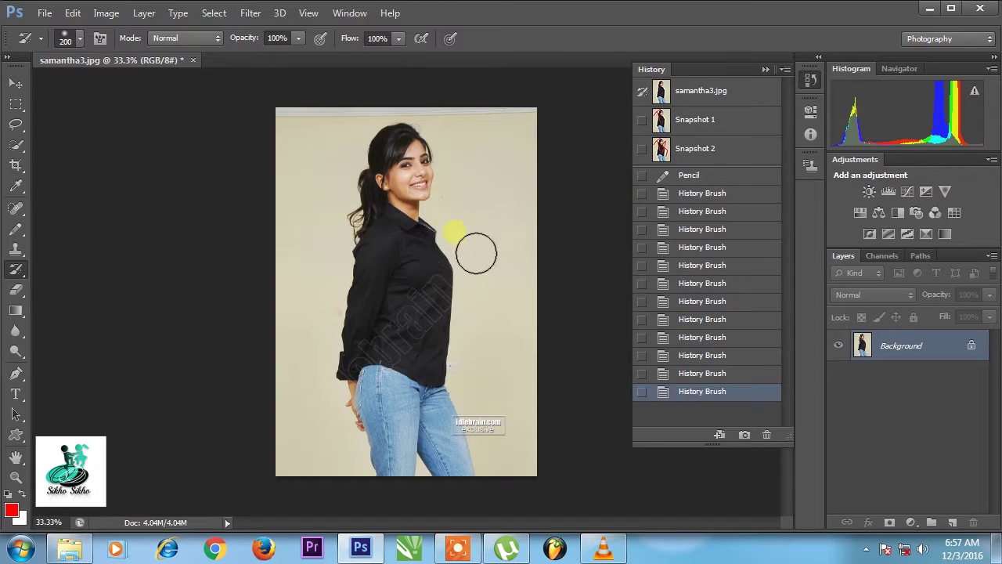
Step backward through history states, then cancel a New Snapshot.
left_click(786, 69)
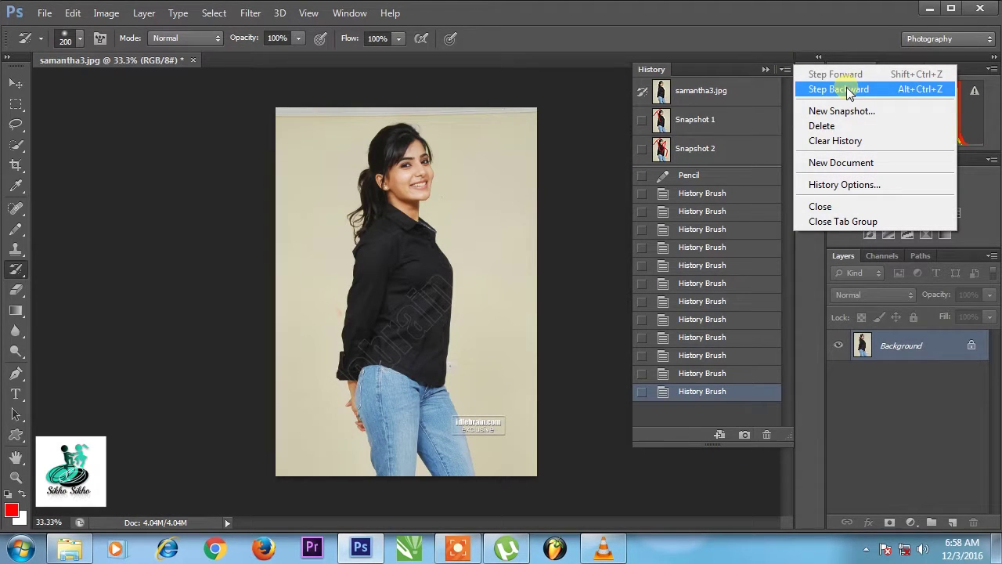
left_click(849, 90)
left_click(787, 69)
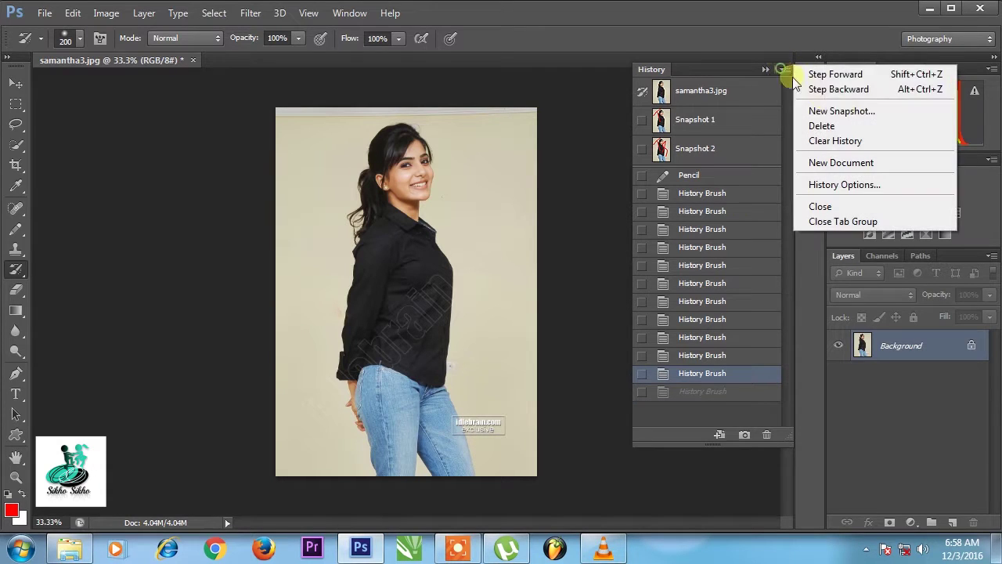
left_click(830, 92)
left_click(786, 70)
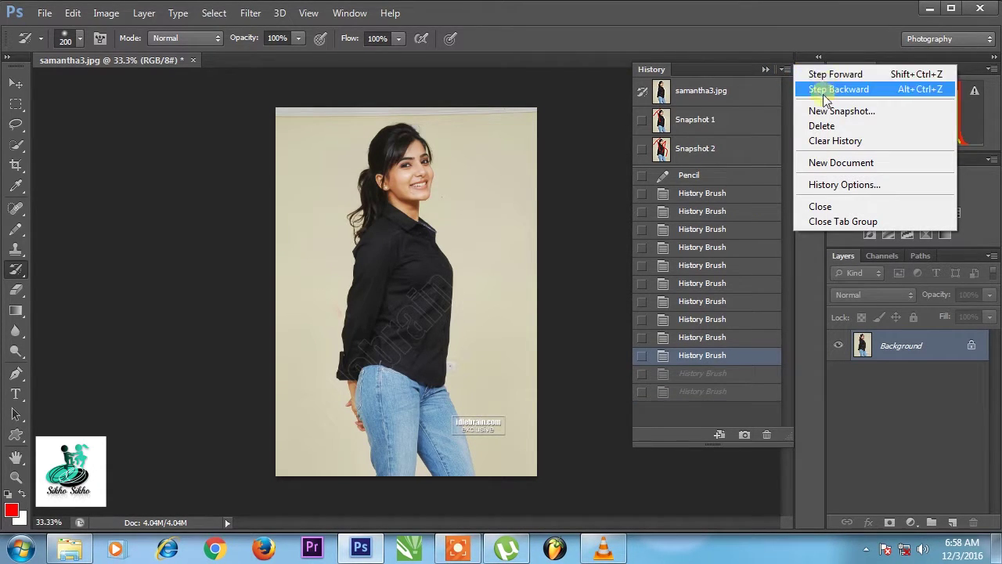
left_click(870, 115)
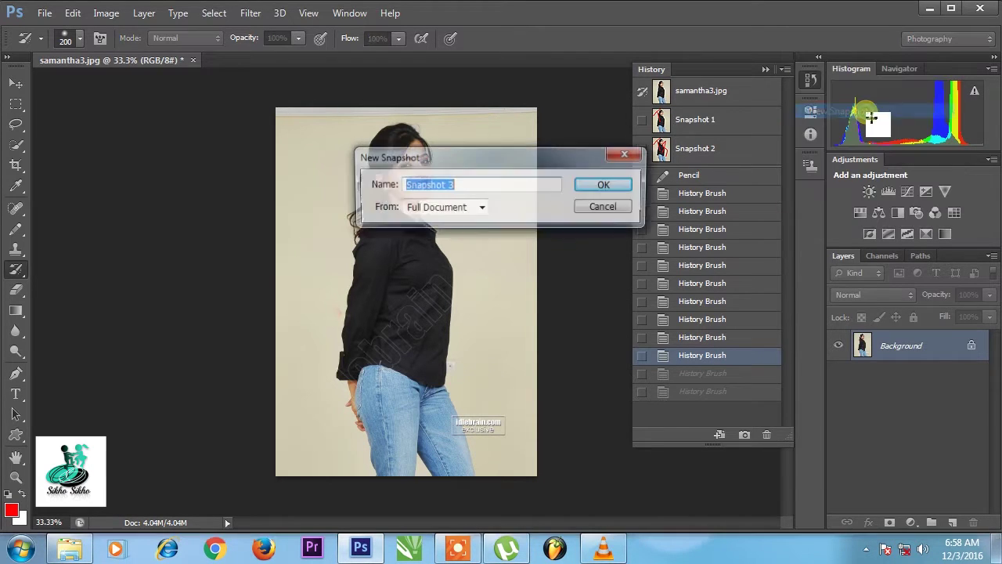
left_click(605, 207)
Clear History, then delete Snapshot 2 and Snapshot 1.
left_click(782, 69)
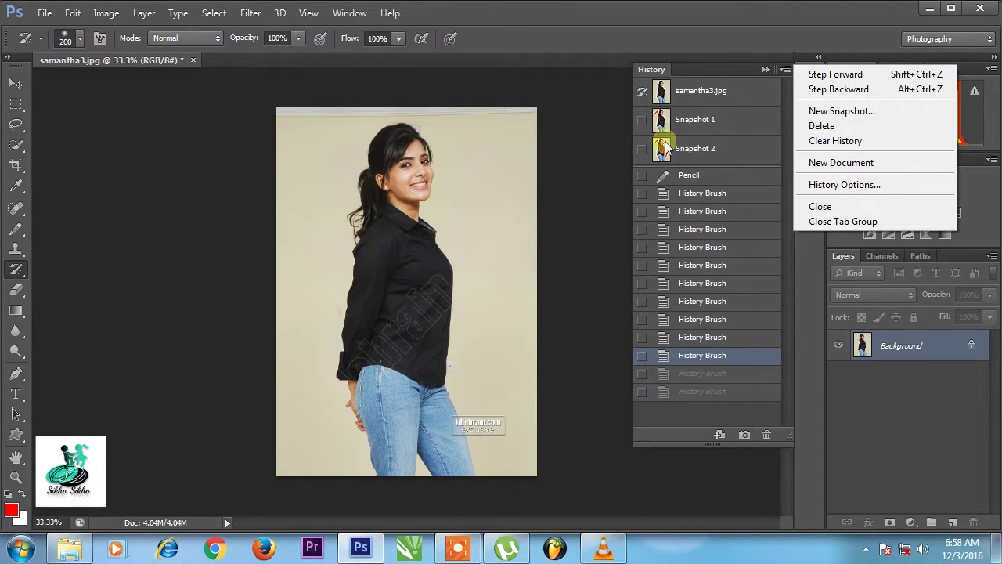
left_click(853, 141)
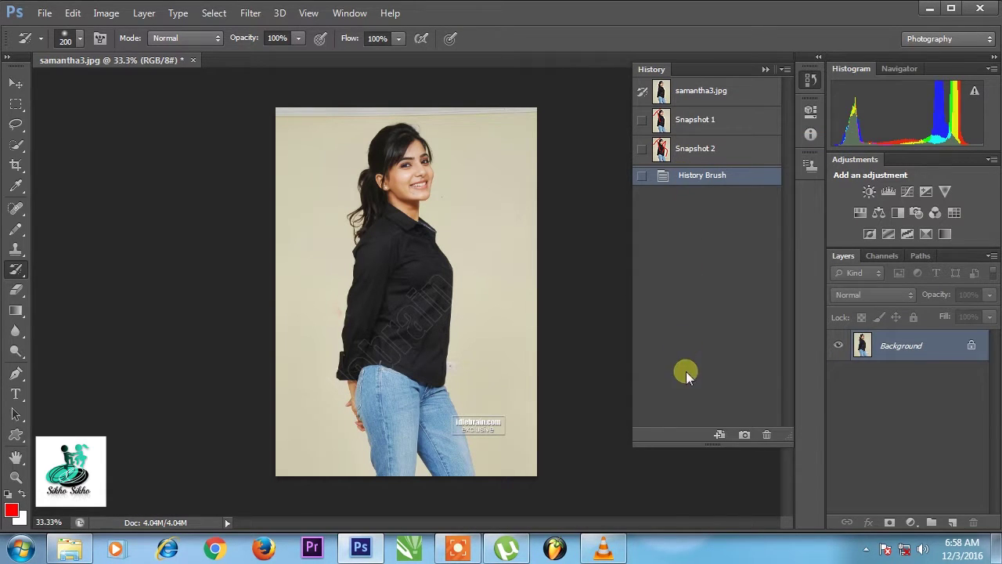
left_click(703, 148)
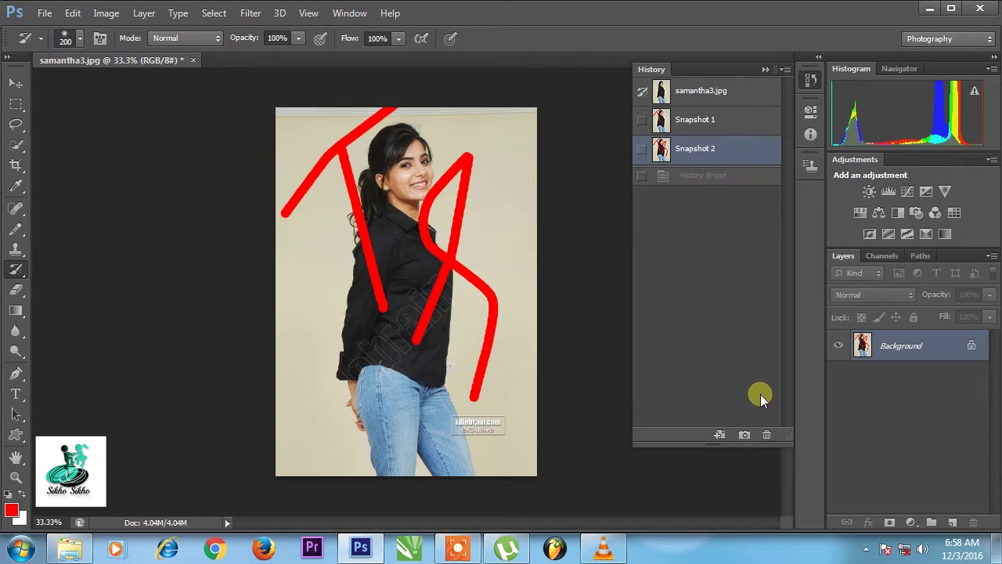
left_click(772, 434)
key("Return")
left_click_drag(727, 134, 780, 433)
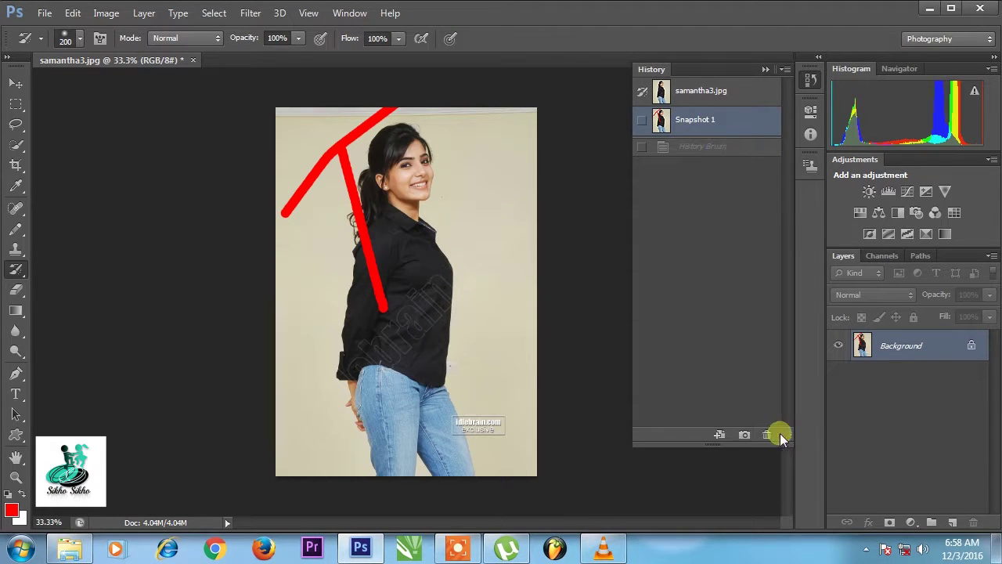
left_click(786, 69)
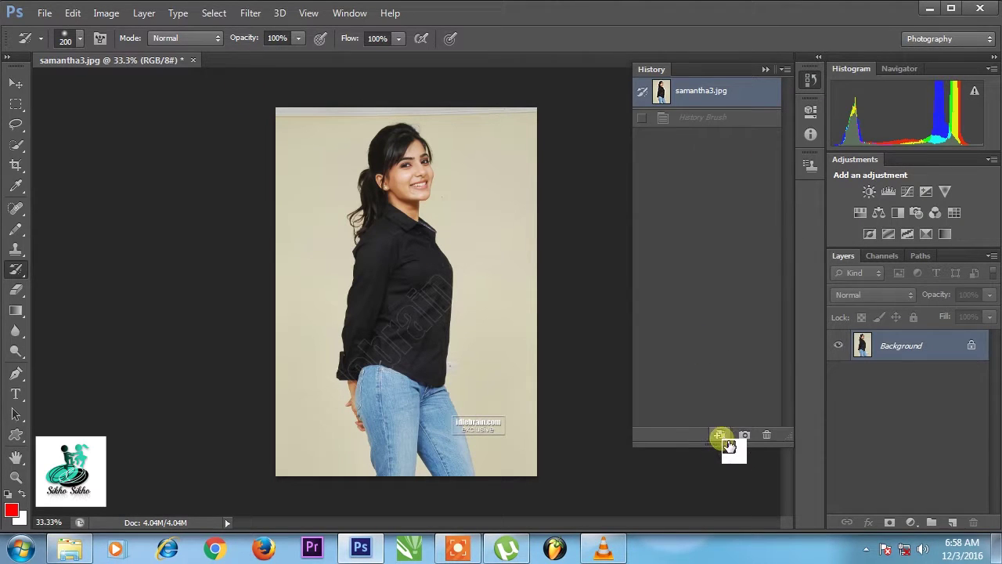
Create a duplicate document from the current state and close it without saving.
left_click(720, 434)
left_click(361, 61)
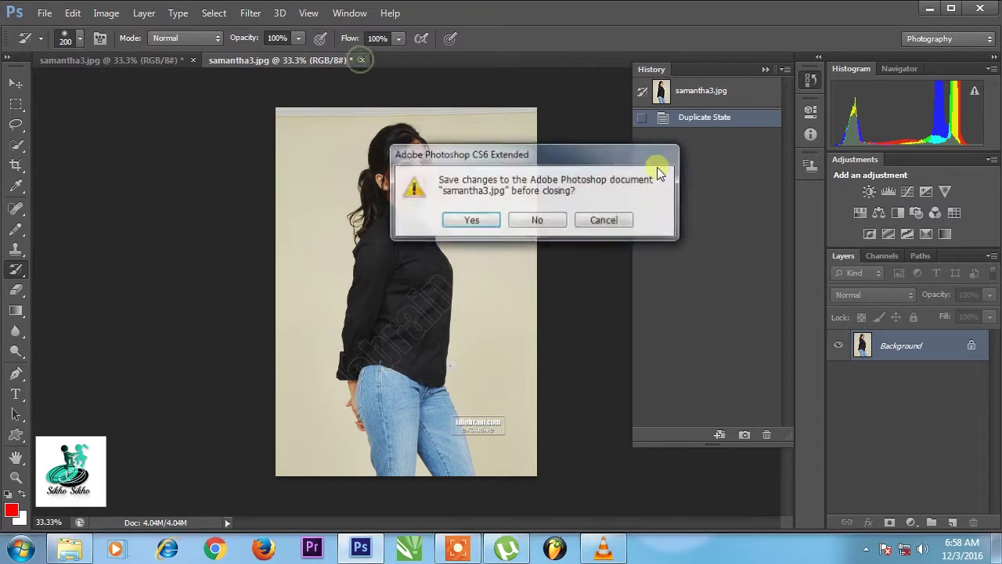
left_click(560, 225)
Make and discard a duplicate document, then view History Options without changing them.
left_click(787, 69)
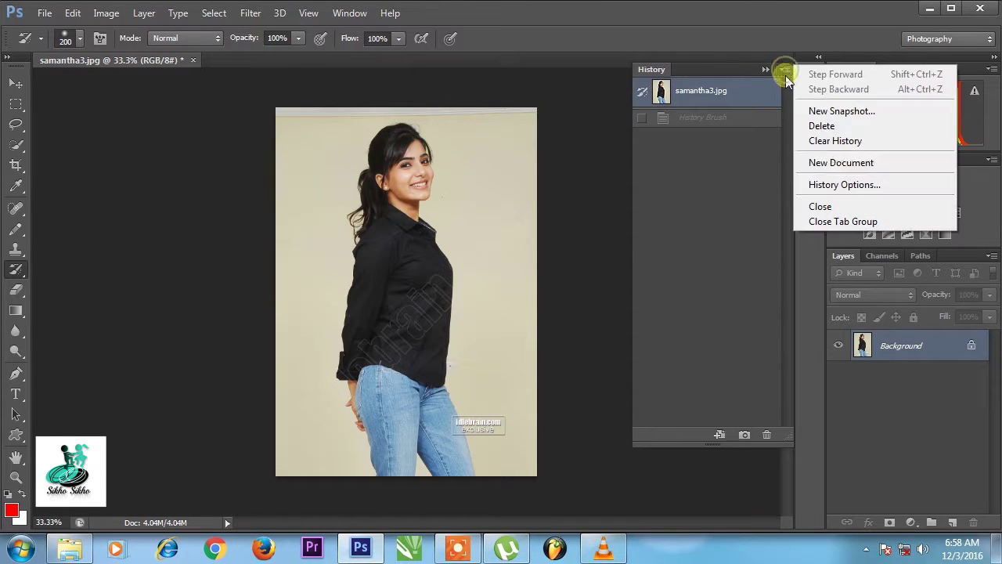
left_click(833, 165)
left_click(362, 60)
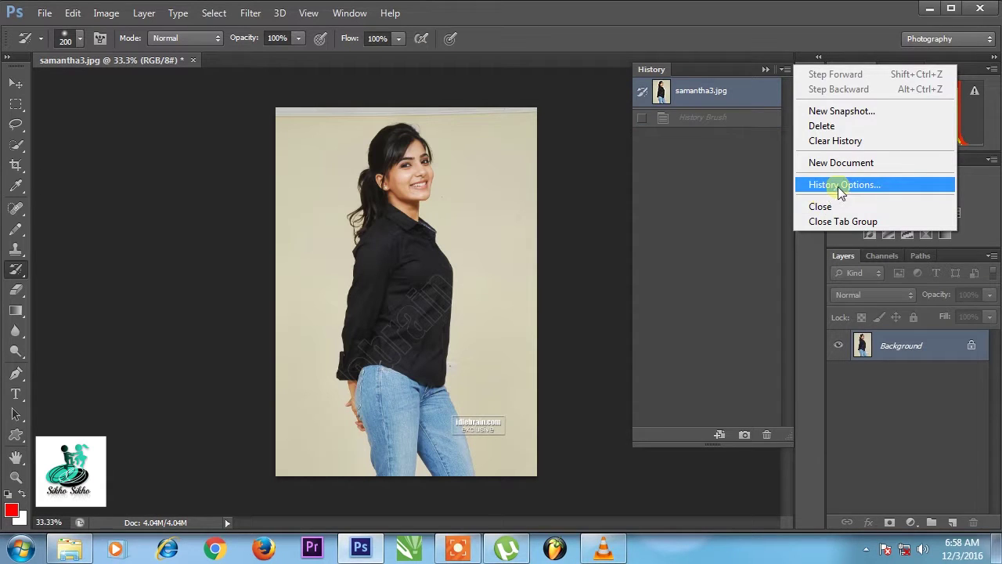
left_click(838, 186)
mouse_move(369, 107)
left_mouse_down()
mouse_move(513, 157)
mouse_move(395, 181)
left_mouse_up()
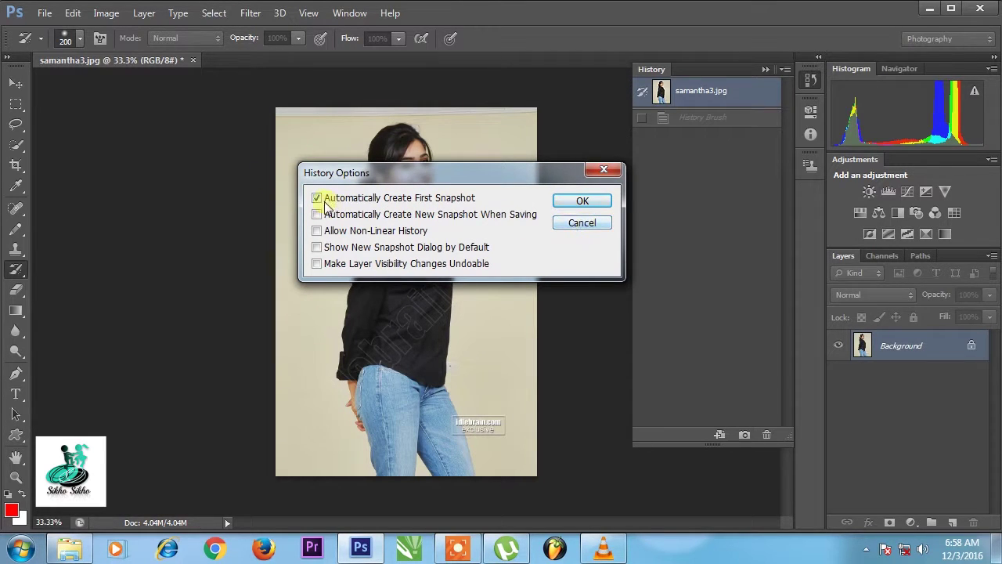
left_click(581, 223)
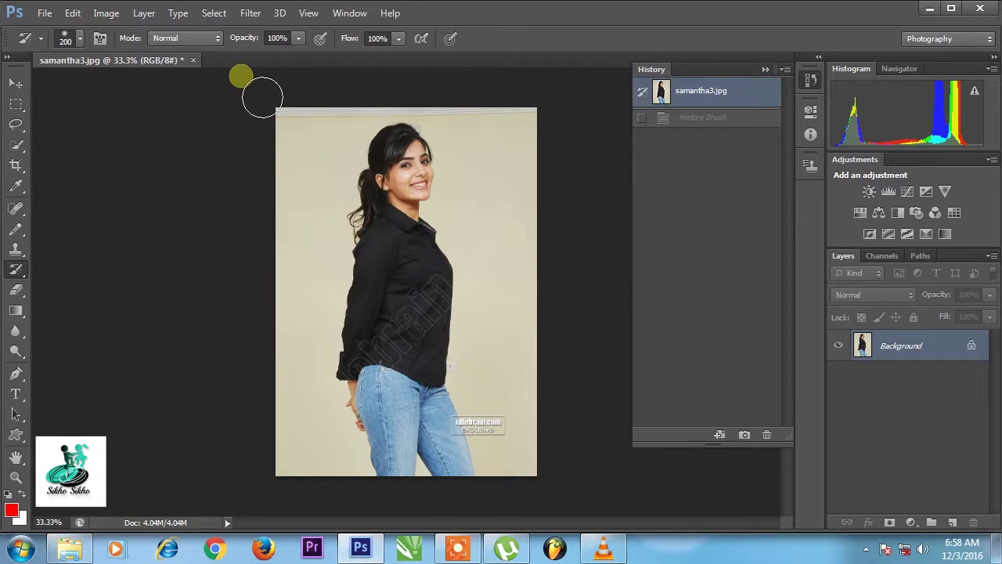
Open samantha-ruth-prabhu-6.jpg and close it again.
left_click(784, 69)
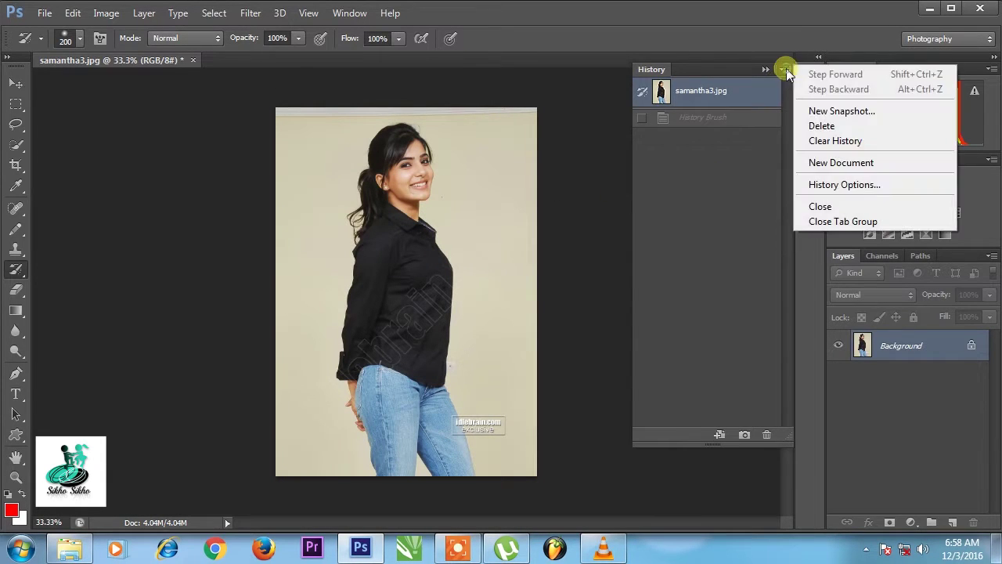
left_click(41, 11)
left_click(59, 40)
double_click(451, 245)
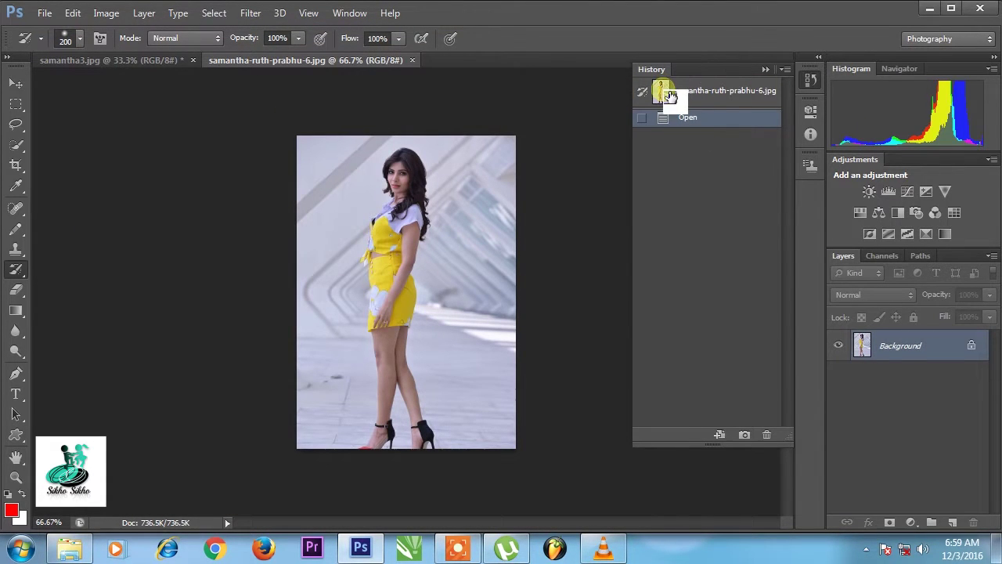
left_click(412, 60)
Turn off Automatically Create First Snapshot in History Options.
left_click(783, 69)
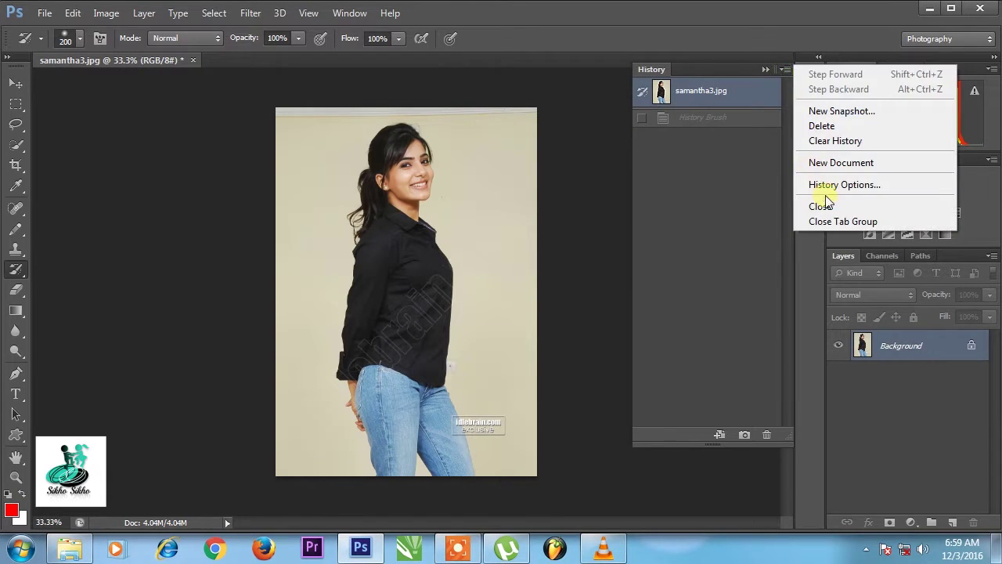
left_click(829, 186)
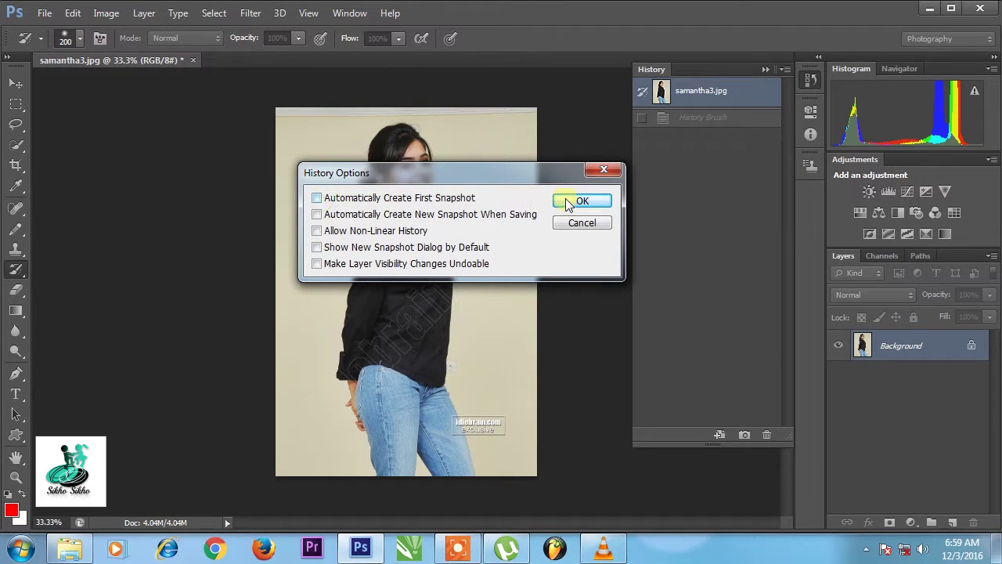
left_click(582, 201)
left_click(44, 13)
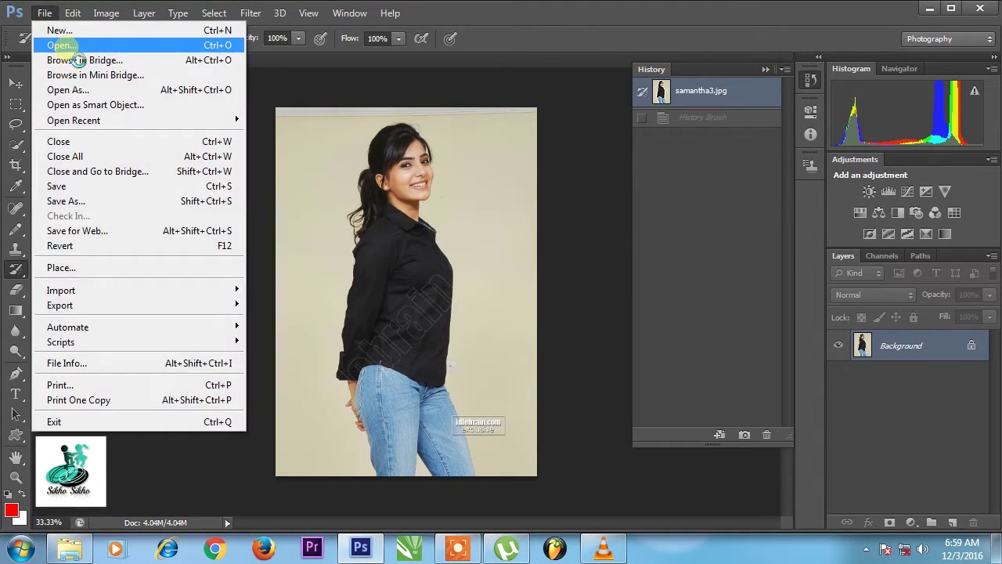
Open the photo of the woman in sunglasses and zoom out to see it whole.
left_click(69, 45)
double_click(464, 141)
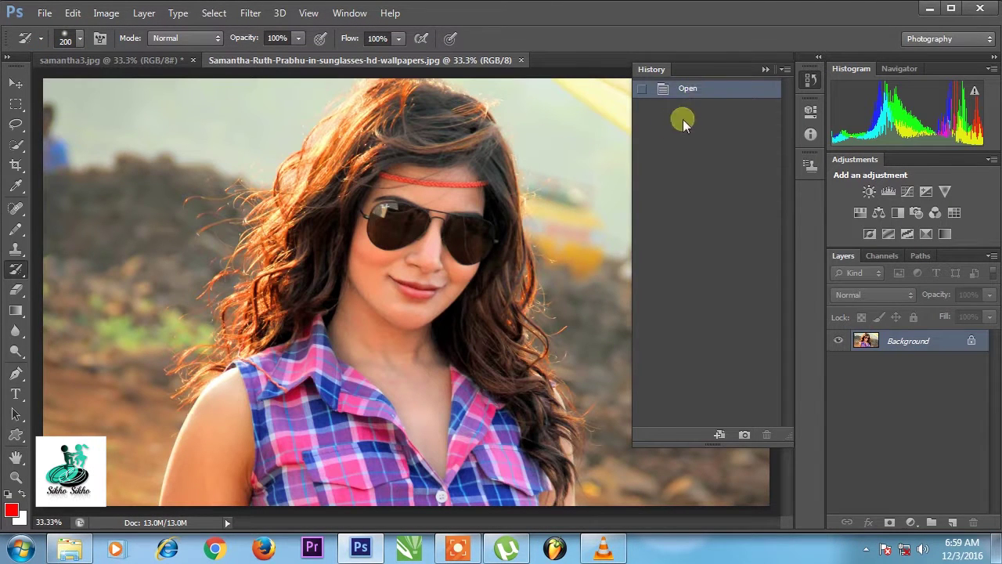
key("ctrl+minus")
key("ctrl+minus")
key("ctrl+plus")
key("ctrl+minus")
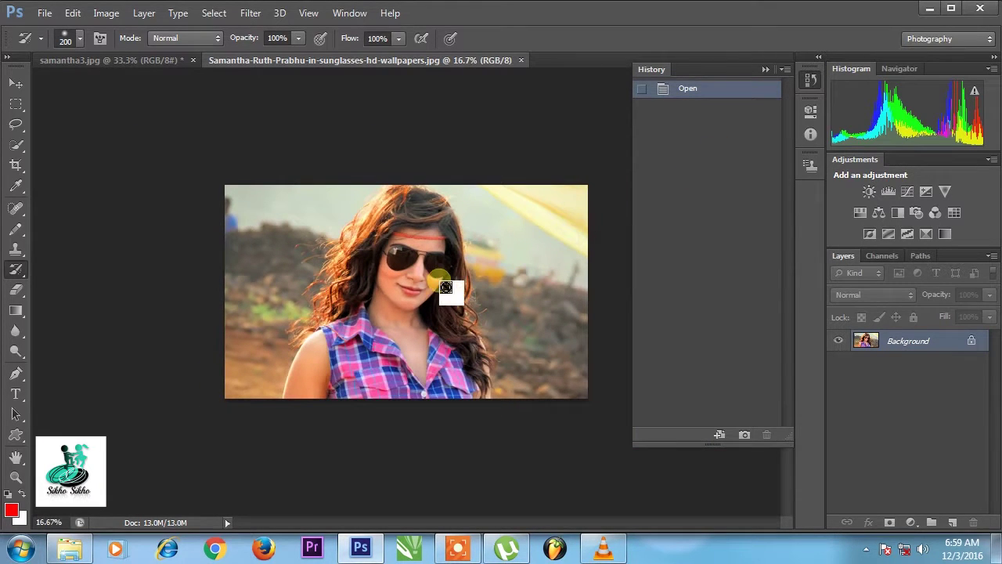
Draw a red Pencil zigzag over the face, then try the History Brush, triggering a no-source error.
key("b")
mouse_move(477, 251)
left_mouse_down()
mouse_move(407, 263)
mouse_move(435, 325)
left_mouse_up()
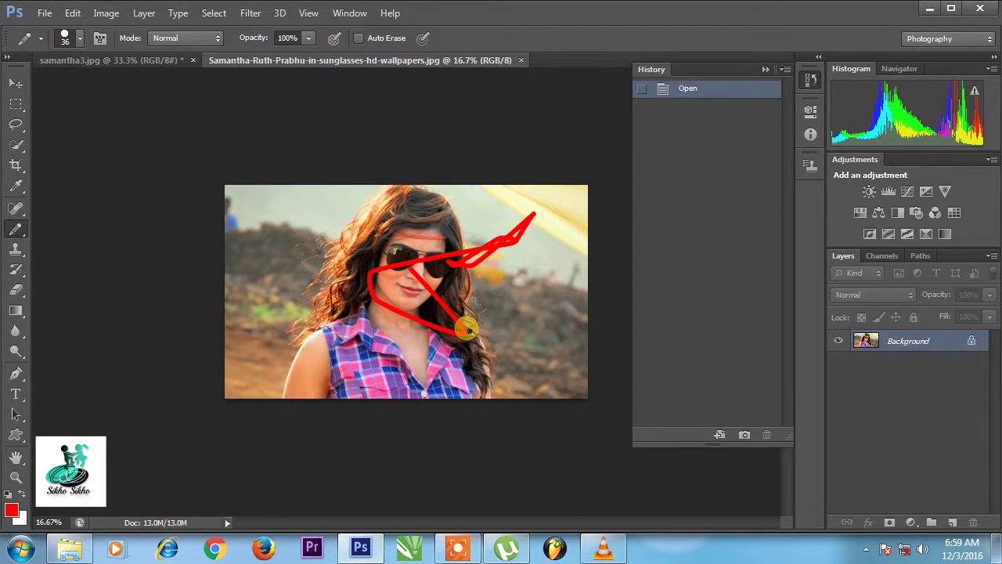
key("y")
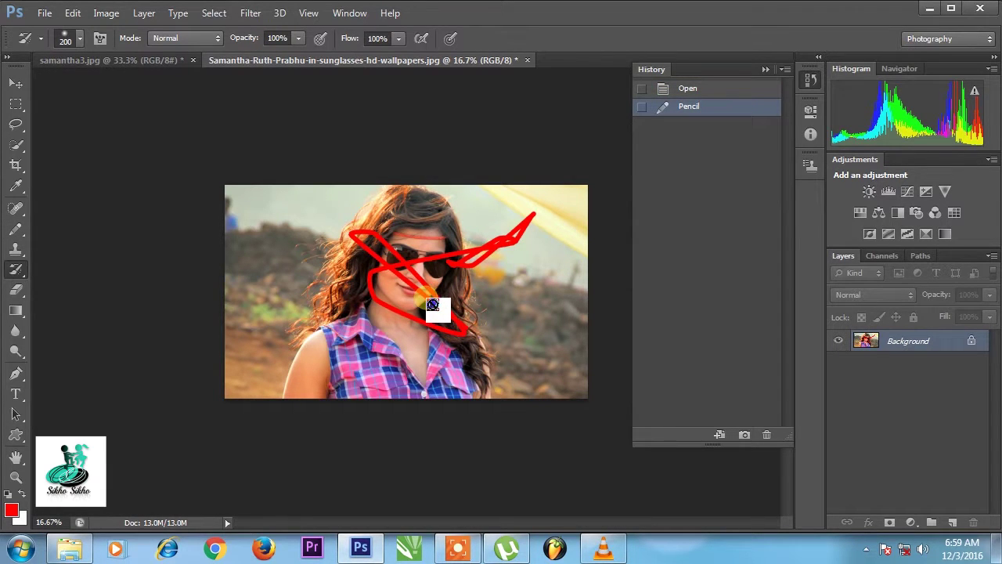
left_click(428, 300)
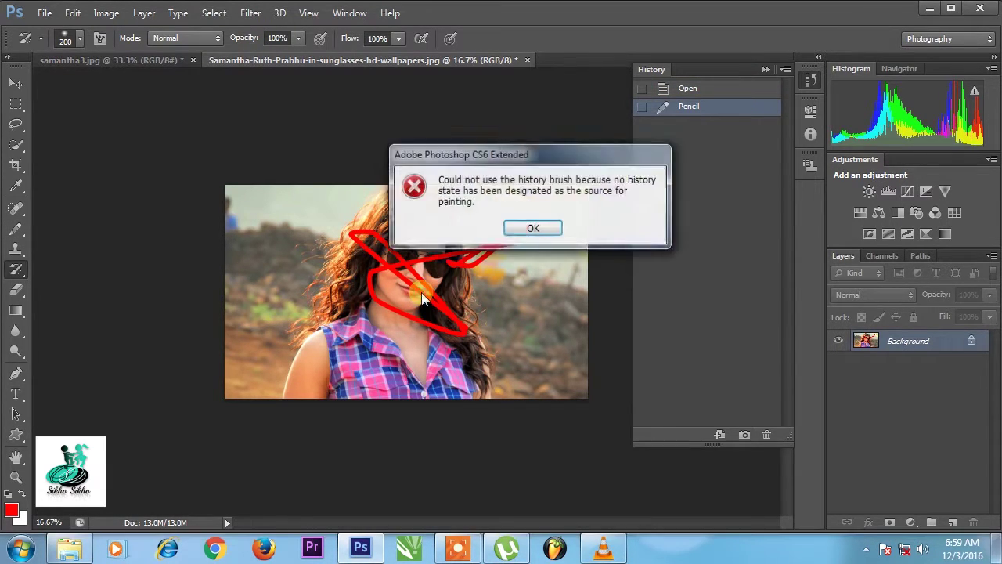
Dismiss the missing-source error and save Snapshot 1 of the scribbled photo.
left_click(526, 226)
mouse_move(452, 264)
left_mouse_down()
mouse_move(386, 285)
mouse_move(438, 295)
left_mouse_up()
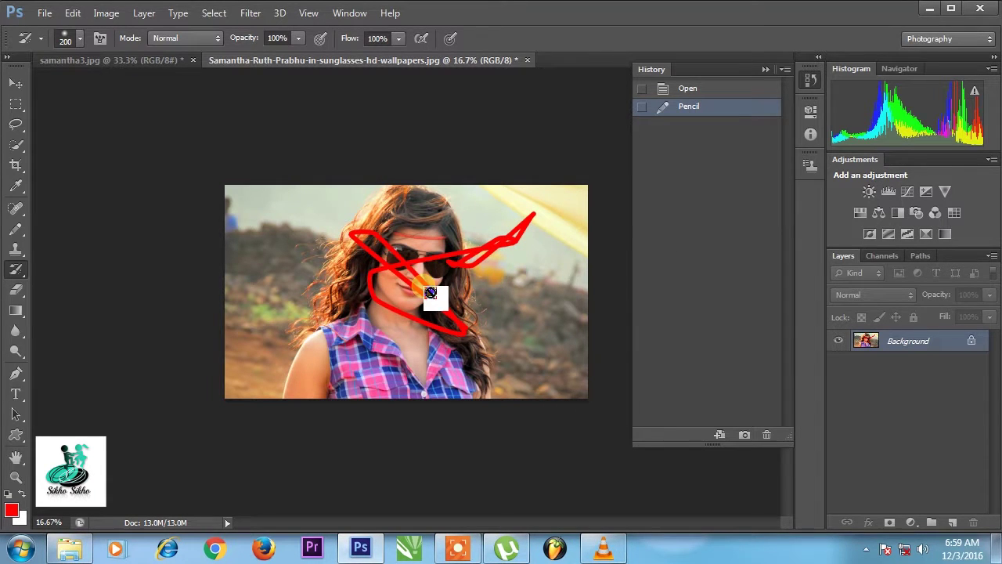
left_click(745, 435)
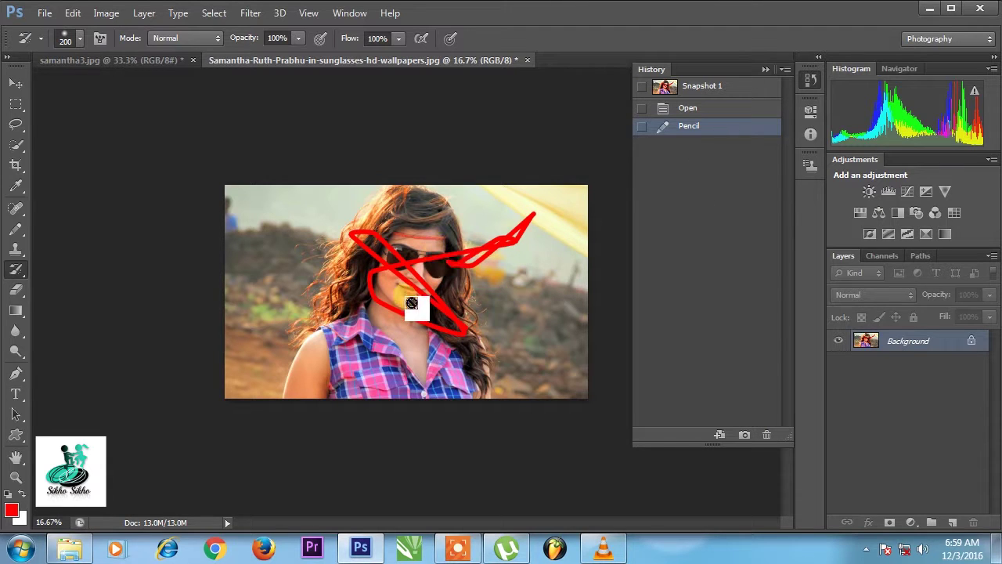
Draw a red Pencil loop at left and paint it away with Snapshot 1 as History Brush source.
key("b")
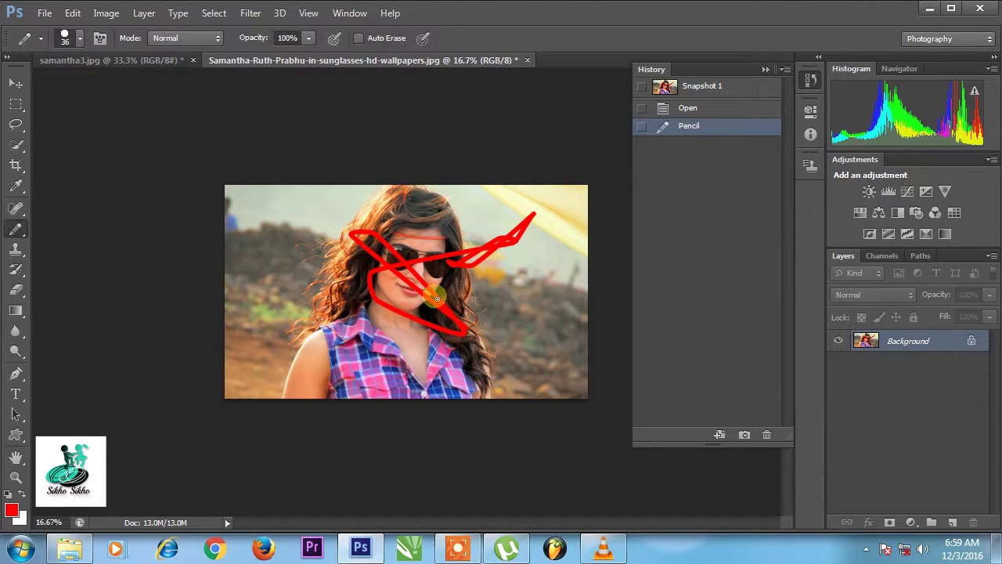
left_click_drag(272, 358, 303, 266)
left_click_drag(329, 382, 327, 376)
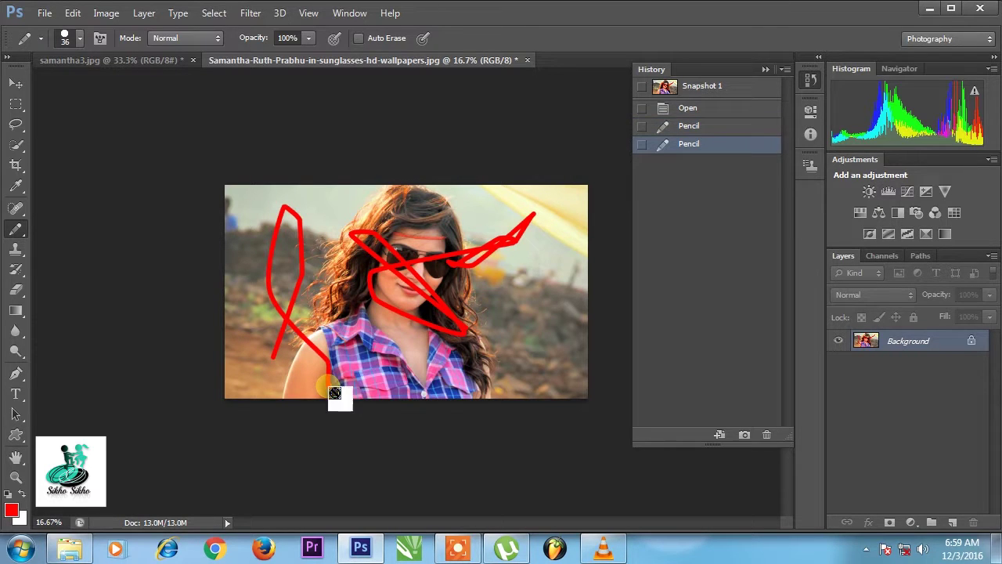
key("y")
left_click_drag(309, 333, 294, 335)
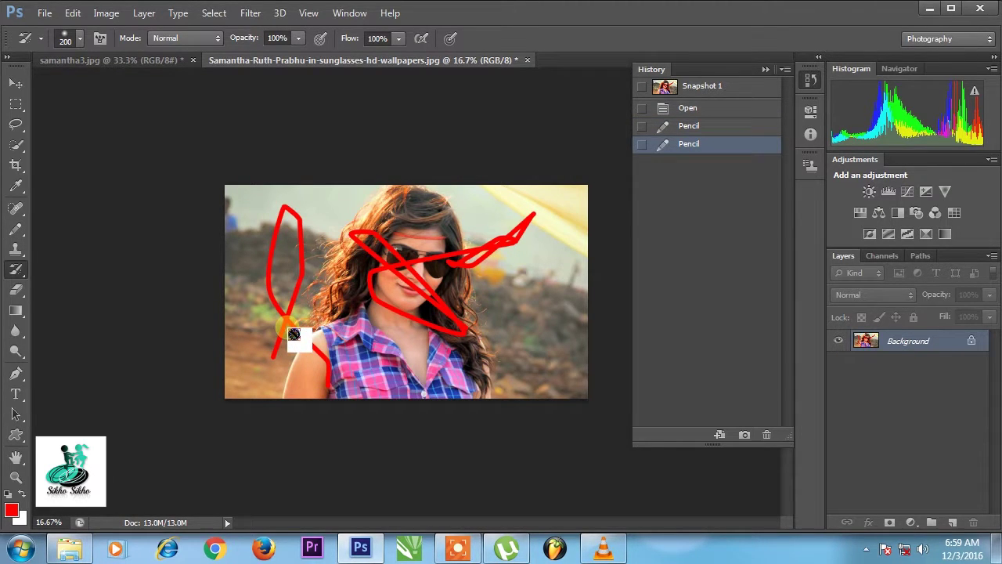
left_click(642, 87)
mouse_move(303, 341)
left_mouse_down()
mouse_move(427, 296)
mouse_move(300, 186)
mouse_move(400, 274)
mouse_move(320, 272)
mouse_move(660, 190)
left_mouse_up()
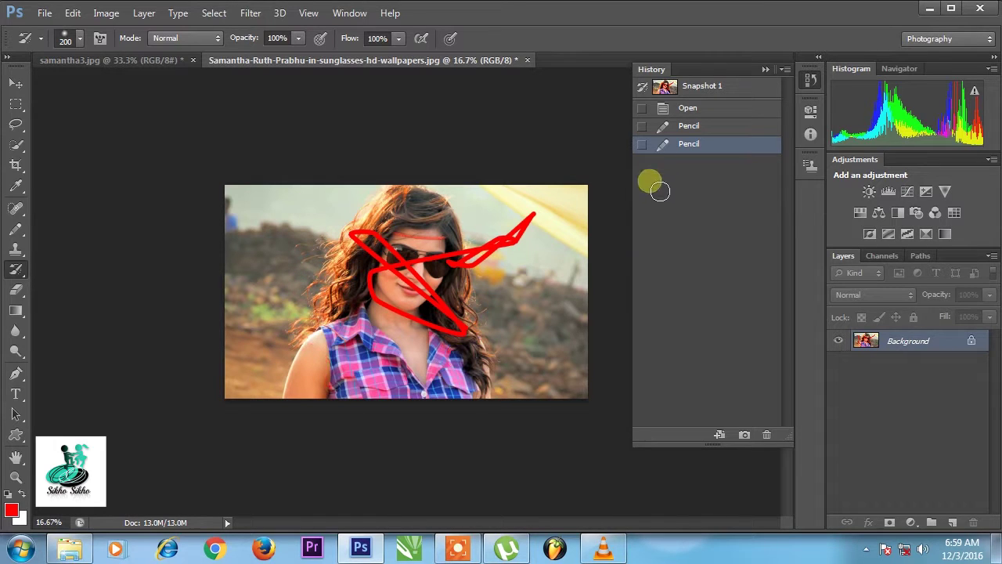
left_click(641, 86)
Finish painting from the snapshot and close the sunglasses photo without saving.
left_click_drag(403, 295, 454, 248)
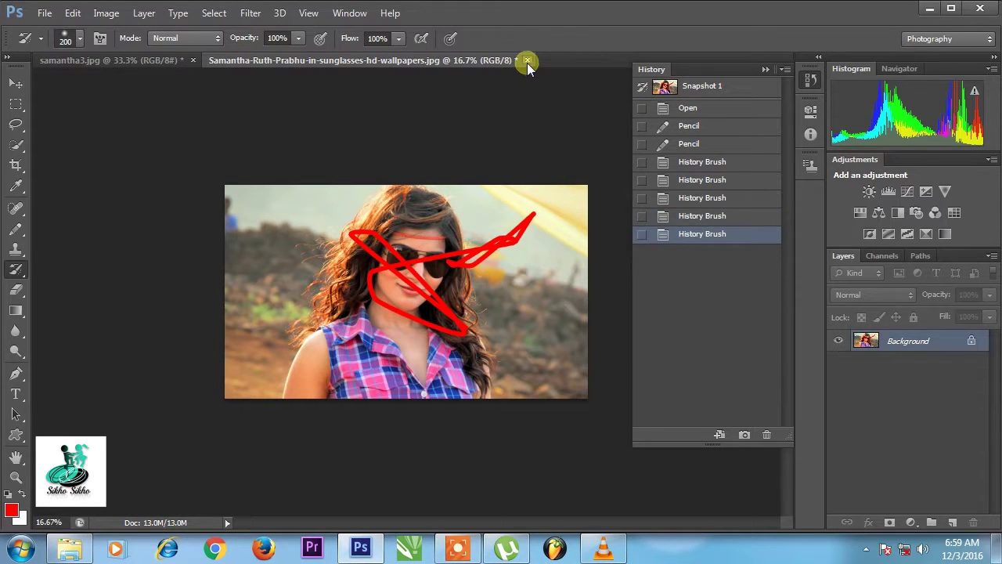
left_click(527, 60)
left_click(538, 217)
Confirm History Options, then save samantha3.jpg as a maximum-quality JPEG.
left_click(784, 72)
left_click(830, 185)
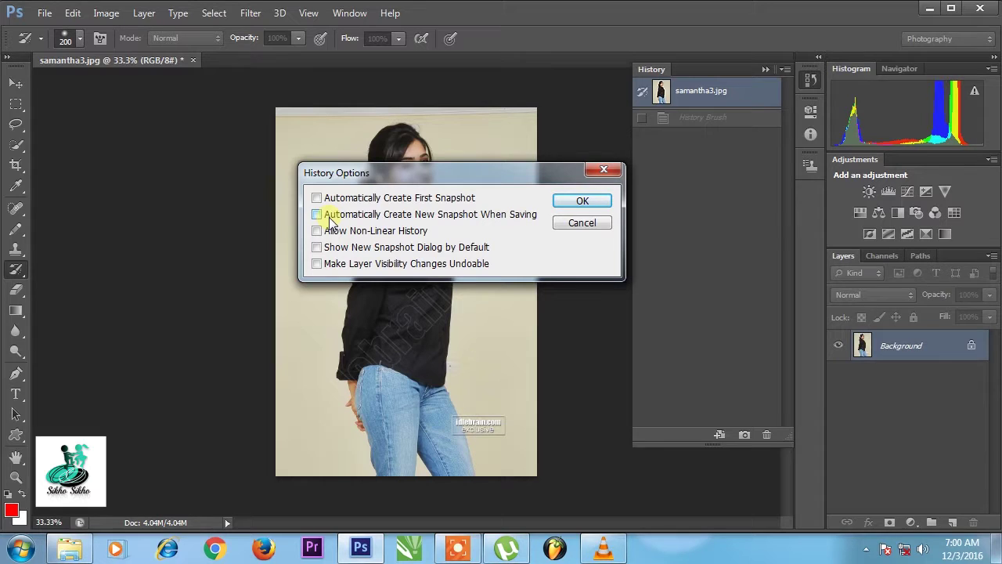
left_click(580, 202)
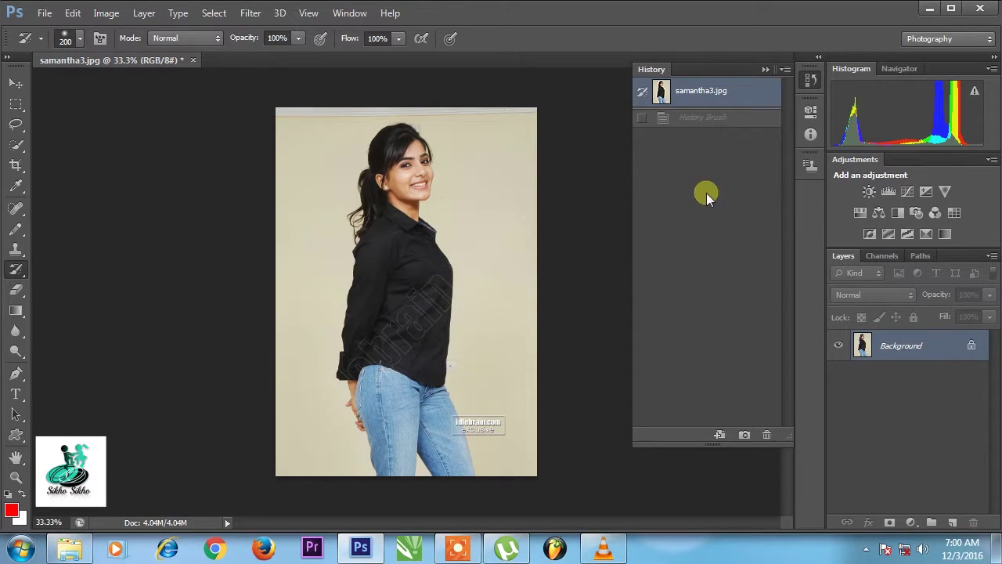
key("ctrl+s")
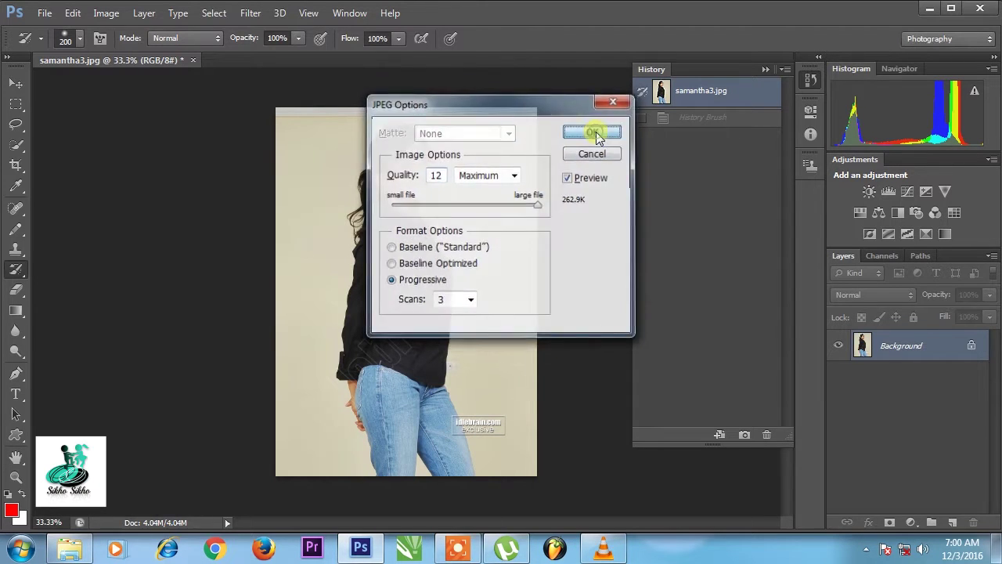
left_click(600, 135)
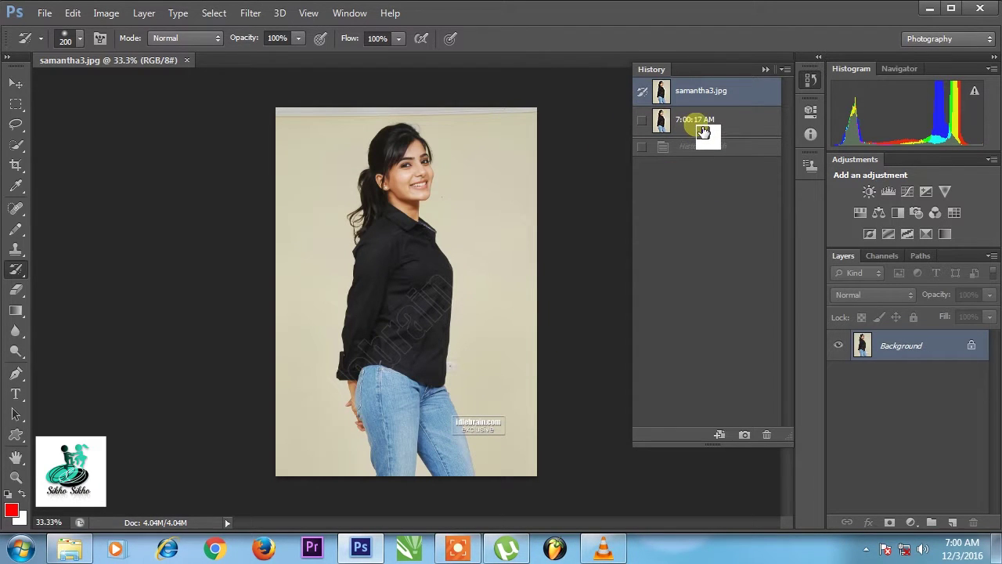
mouse_move(704, 133)
left_mouse_down()
mouse_move(722, 133)
mouse_move(708, 122)
left_mouse_up()
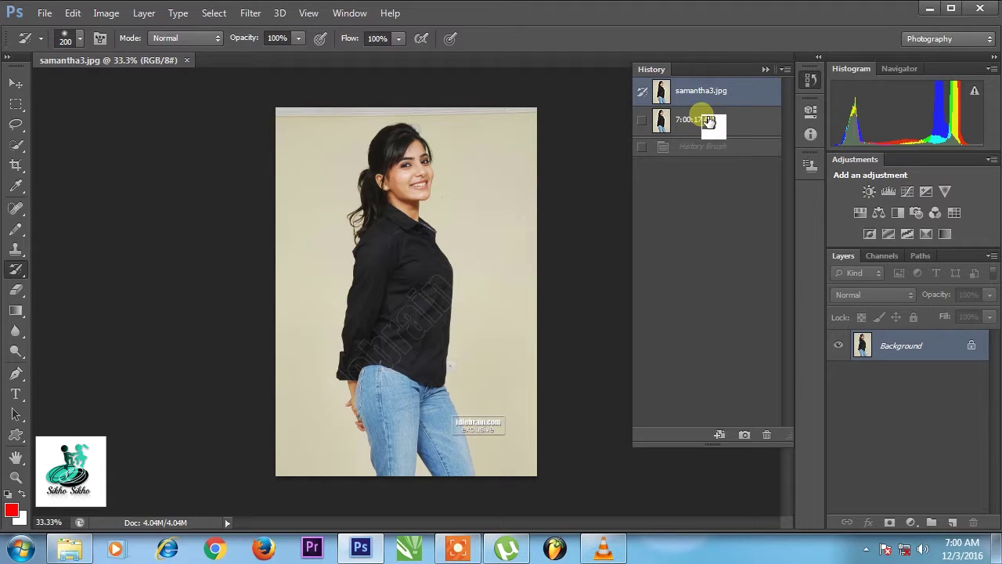
Turn on Automatically Create First Snapshot in History Options.
left_click(782, 69)
left_click(830, 187)
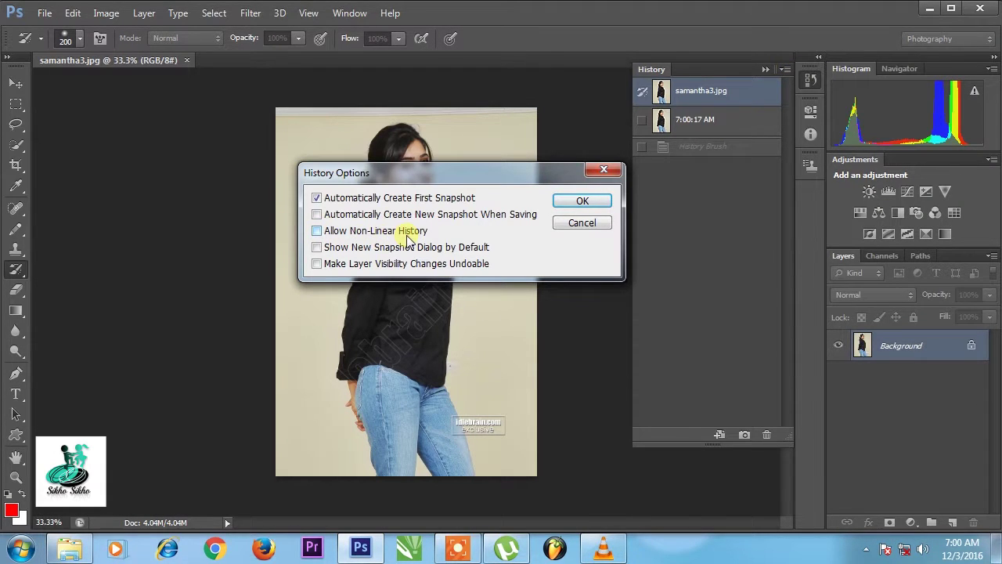
left_click(595, 196)
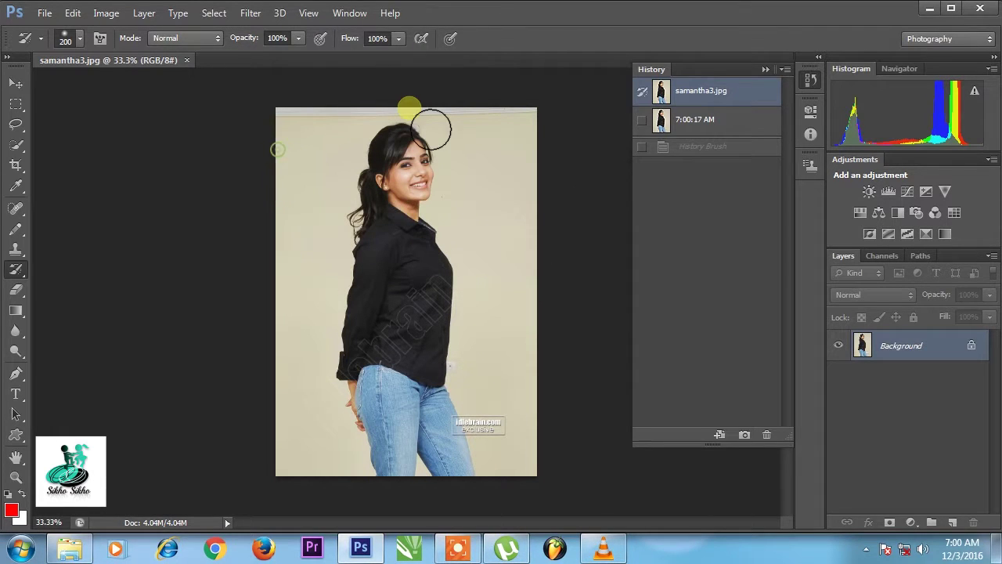
left_click_drag(430, 127, 360, 181)
Draw red Pencil strokes across the top, hair, face and body of the photo.
key("b")
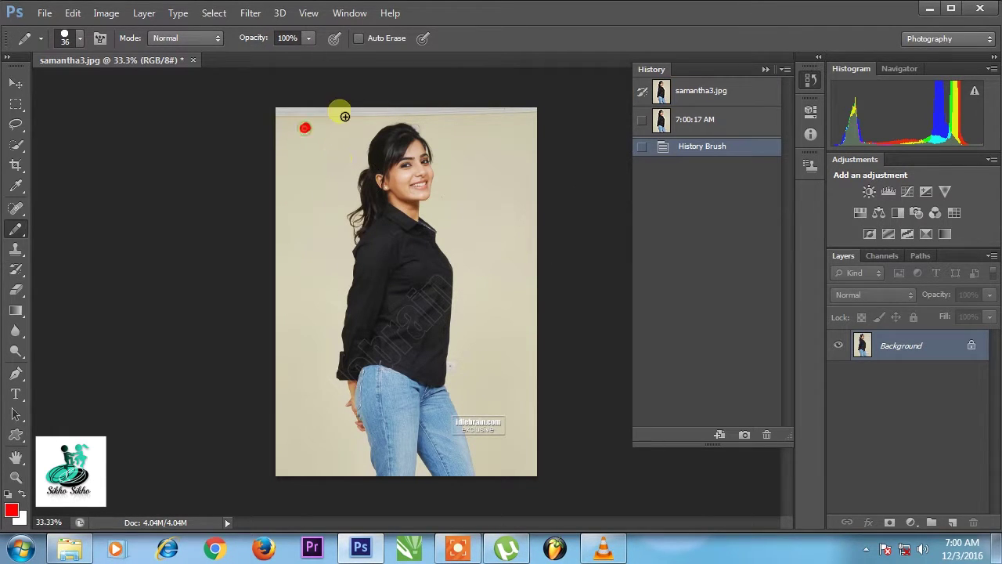
left_click_drag(344, 116, 431, 109)
left_click_drag(306, 158, 450, 136)
left_click_drag(301, 206, 460, 181)
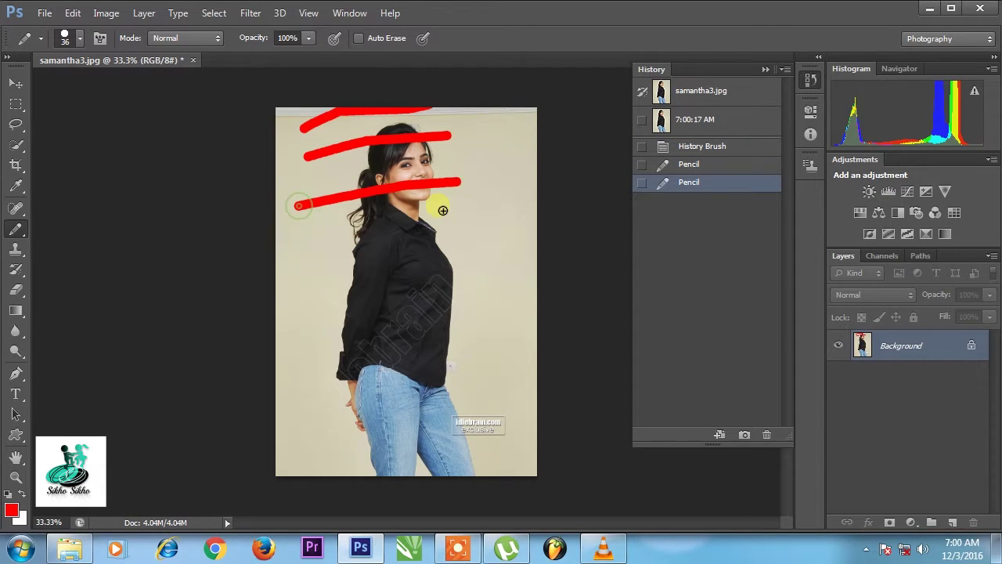
left_click_drag(301, 259, 472, 235)
left_click_drag(317, 295, 496, 305)
left_click_drag(310, 342, 456, 363)
left_click_drag(310, 387, 466, 415)
left_click_drag(276, 409, 451, 435)
mouse_move(290, 435)
left_mouse_down()
mouse_move(391, 451)
mouse_move(400, 298)
left_mouse_up()
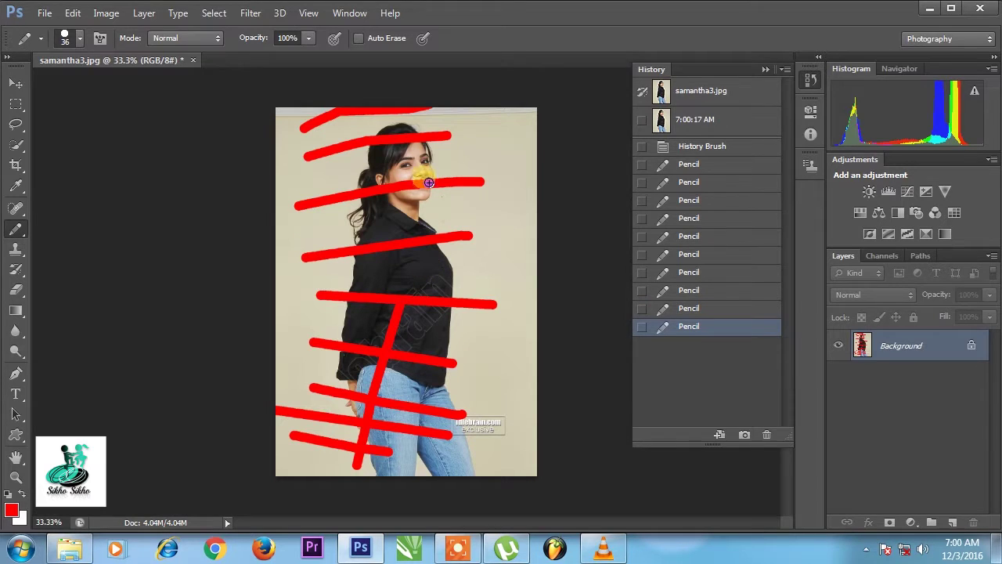
Revert to the first Pencil state and redraw red strokes over the hair and face.
left_click(709, 164)
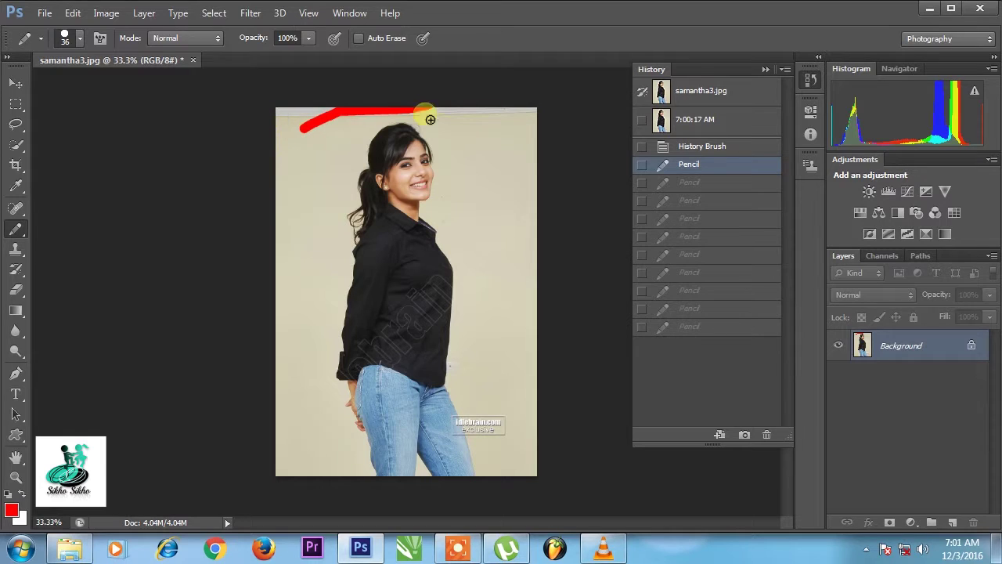
left_click_drag(309, 163, 405, 137)
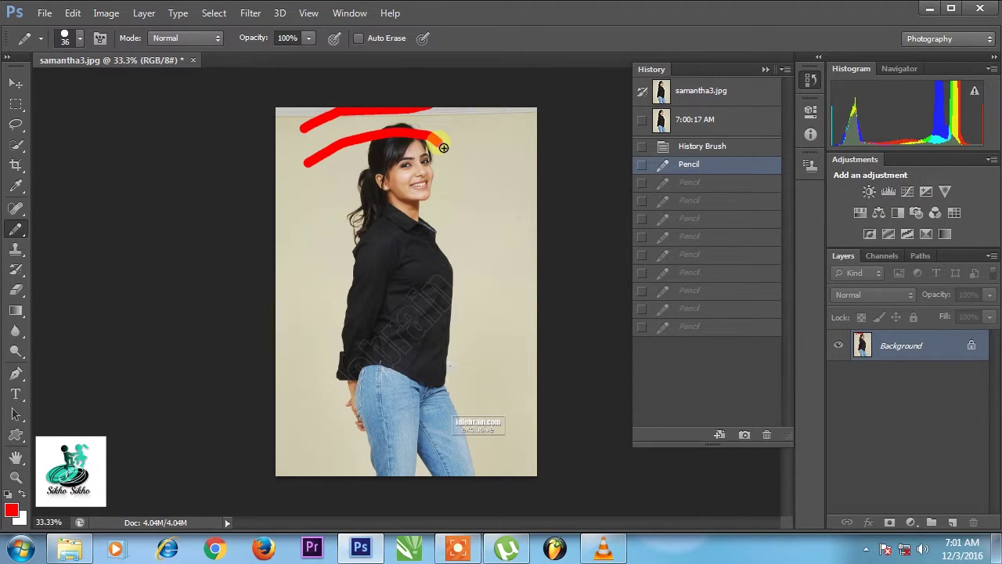
left_click_drag(443, 147, 444, 146)
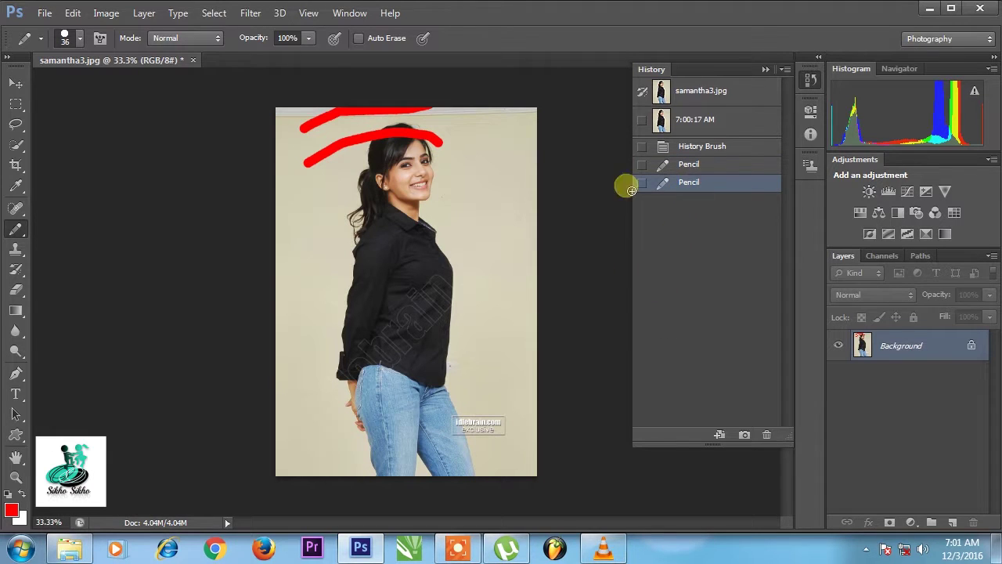
left_click_drag(300, 187, 461, 159)
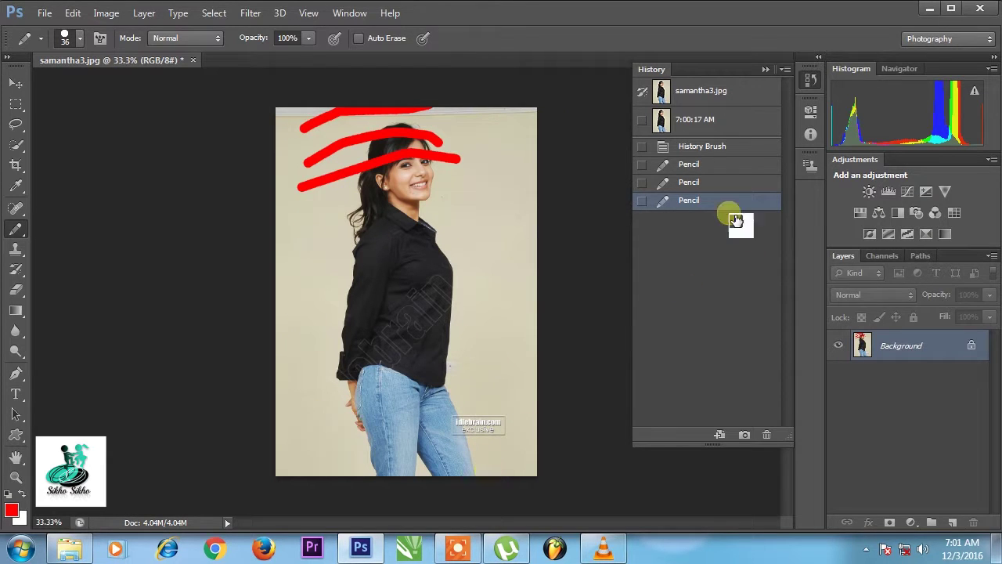
Turn on non-linear history in History Options.
left_click(785, 69)
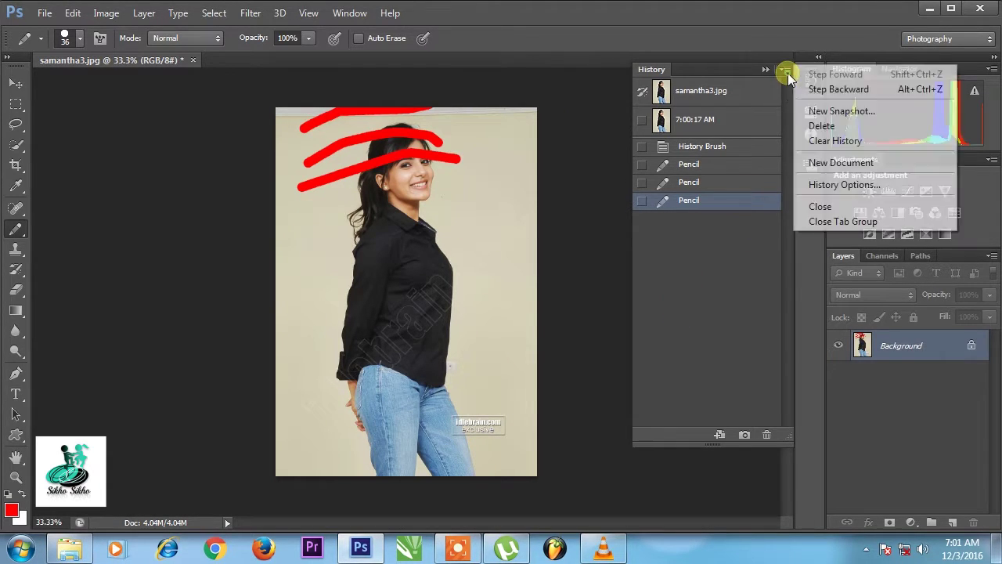
left_click(834, 184)
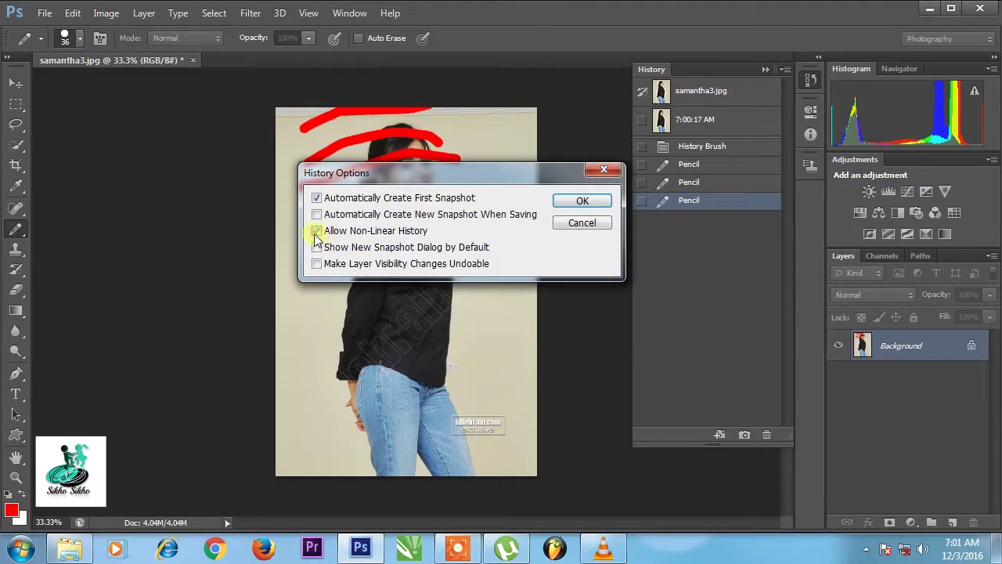
left_click(580, 200)
Draw a red stroke below the face and red zigzags down the body.
left_click_drag(313, 224, 472, 195)
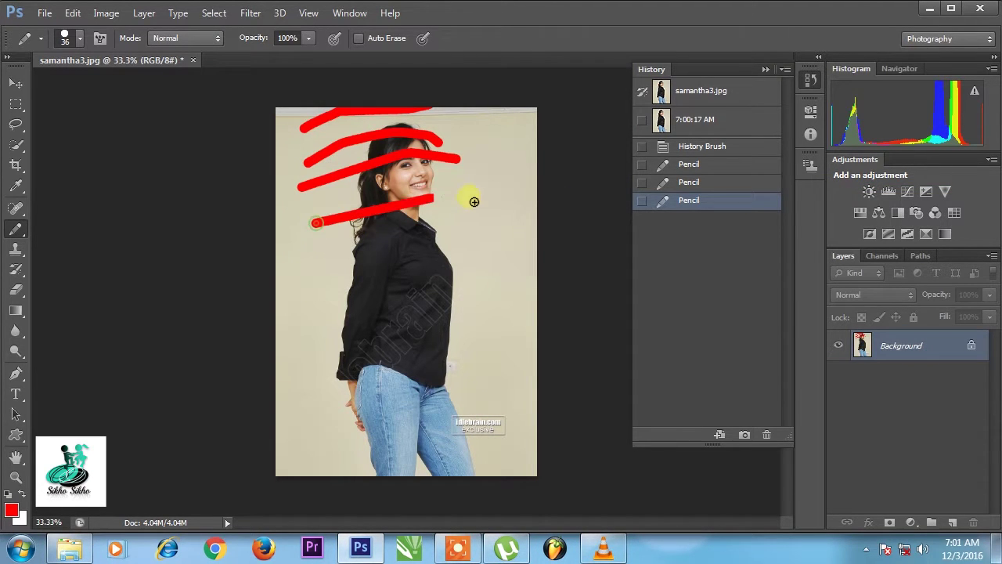
left_click_drag(458, 259, 348, 291)
mouse_move(325, 295)
left_mouse_down()
mouse_move(468, 294)
mouse_move(321, 378)
left_mouse_up()
left_click_drag(317, 382, 463, 394)
left_click_drag(333, 409, 458, 445)
left_click_drag(337, 466, 387, 476)
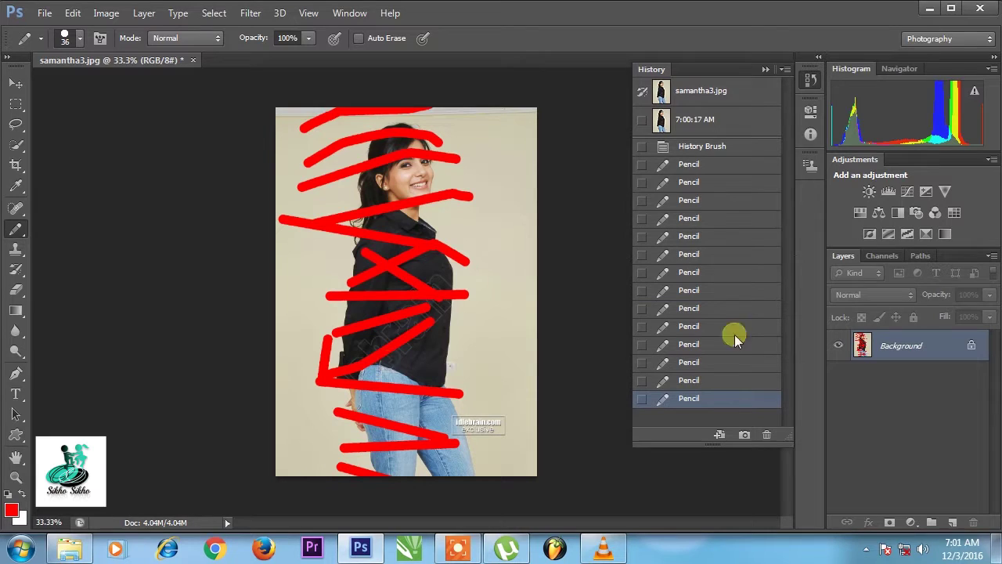
Jump back to the first Pencil state and draw four new red strokes across the shirt.
left_click(710, 166)
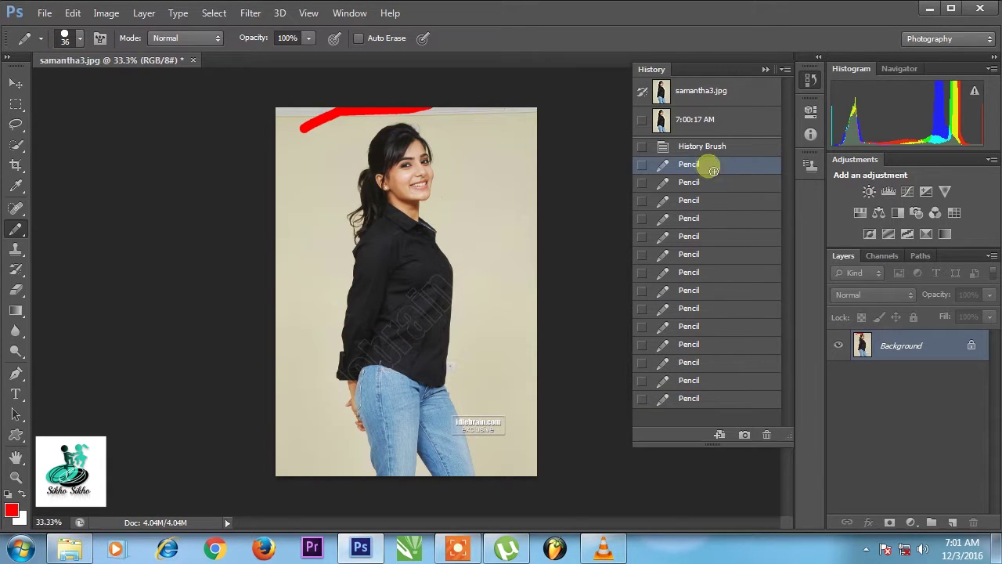
left_click_drag(335, 343, 462, 318)
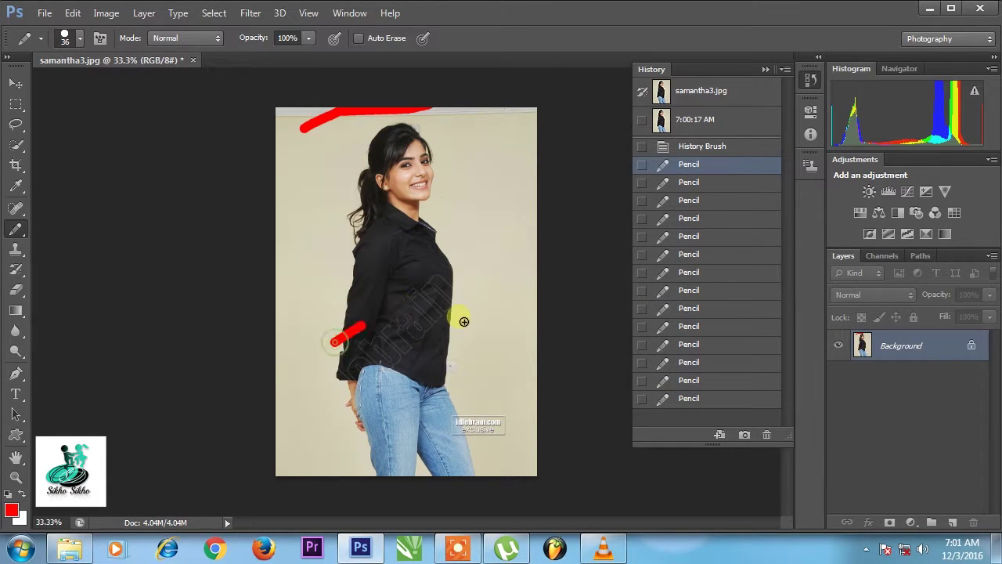
left_click_drag(310, 291, 420, 267)
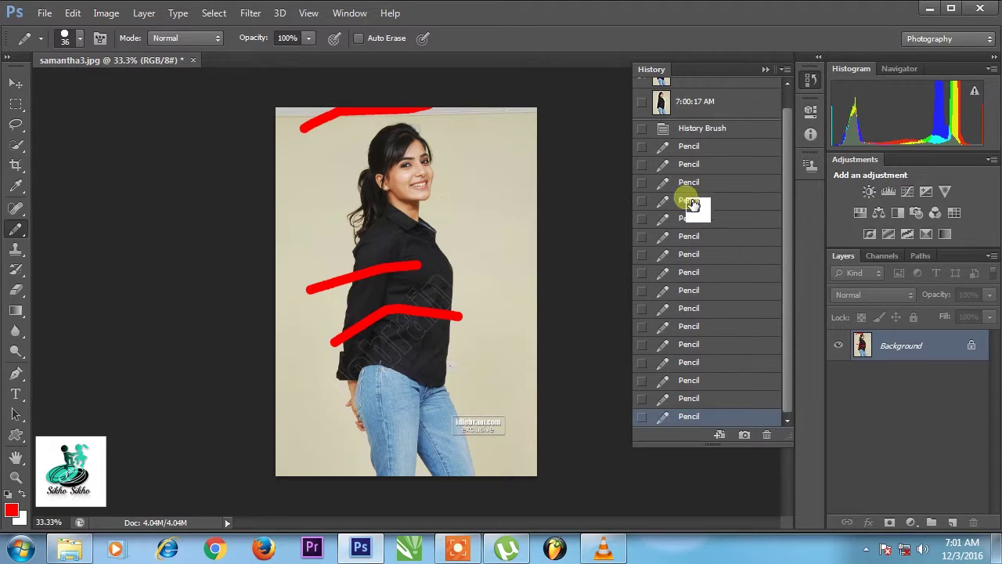
left_click_drag(309, 249, 429, 239)
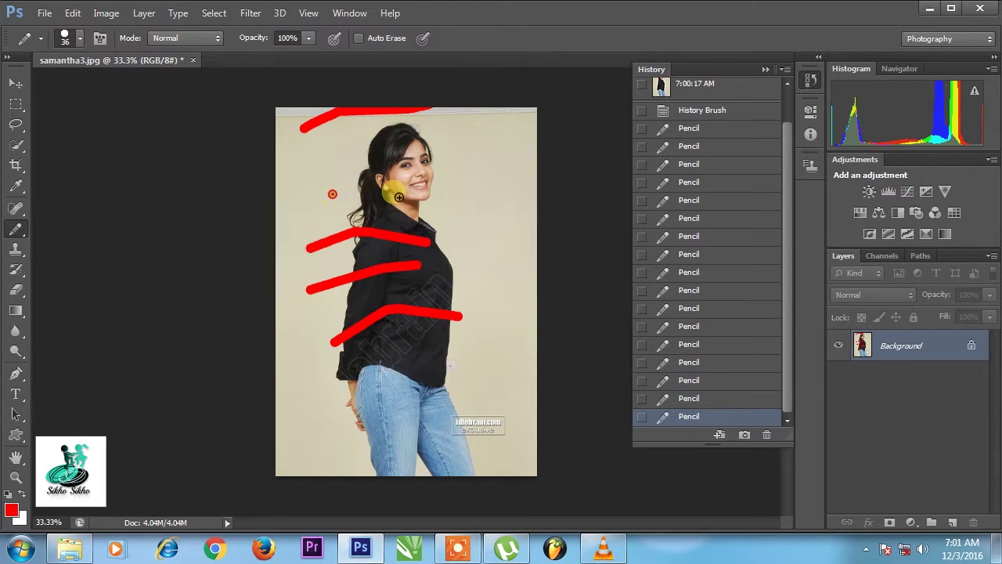
left_click_drag(329, 195, 396, 192)
Step between Pencil history states, ending with only the upper strokes visible.
left_click(701, 238)
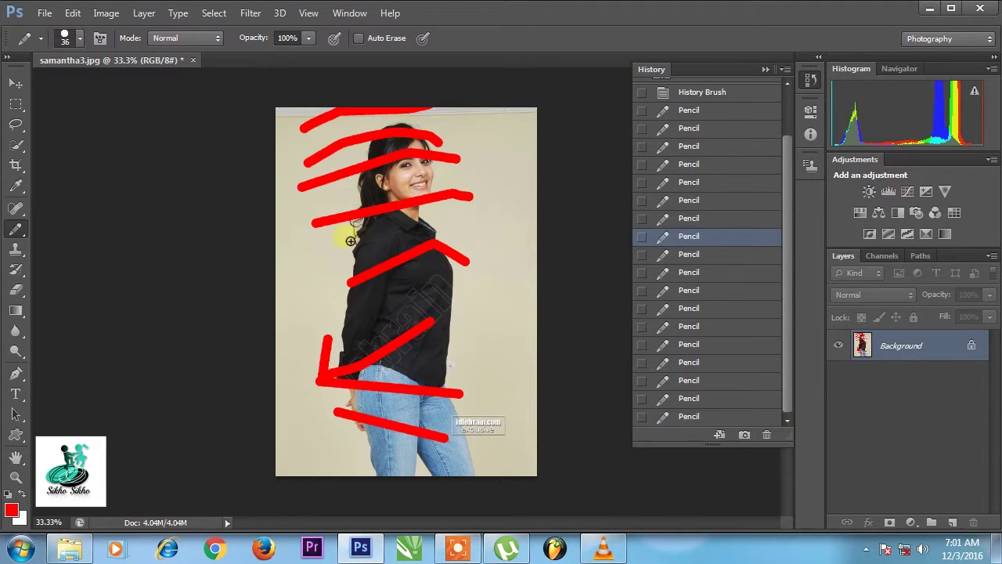
left_click(704, 271)
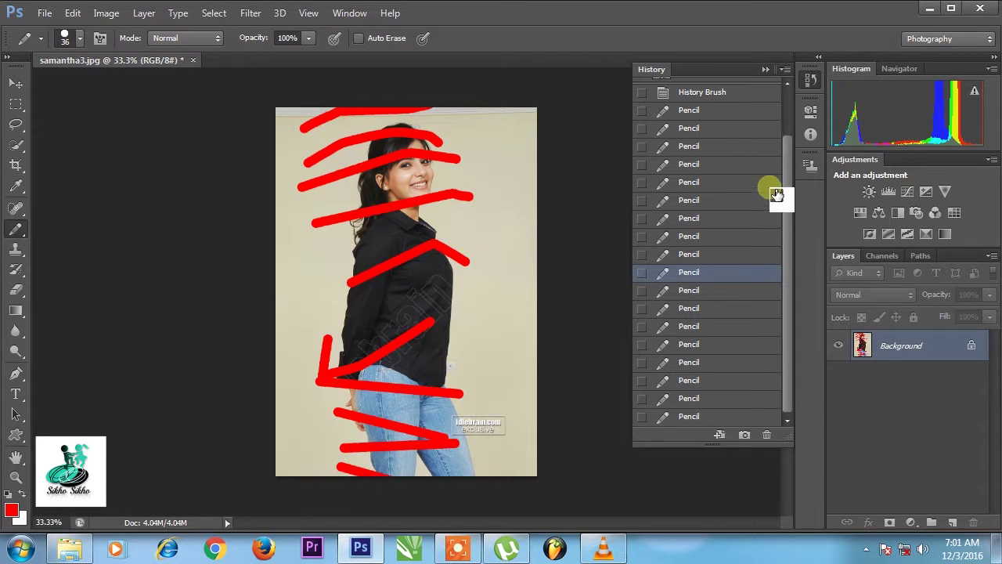
left_click(724, 163)
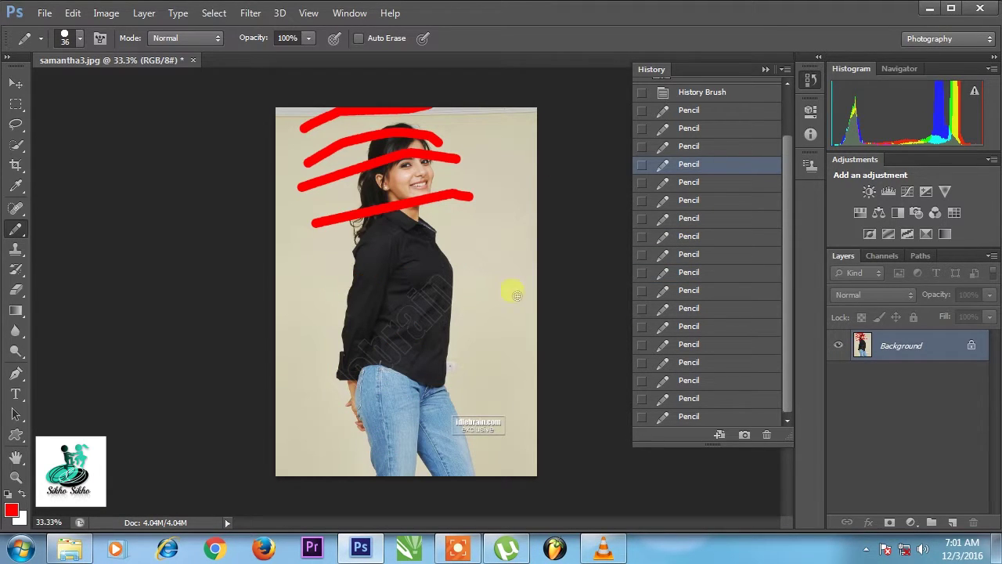
left_click(784, 69)
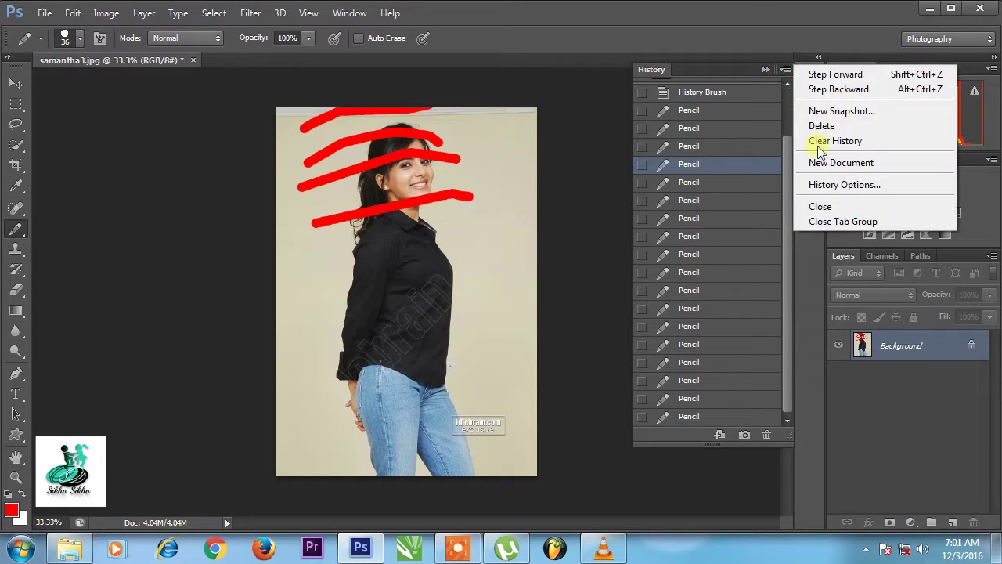
Check History Options and take a snapshot of the scribbled image.
left_click(844, 184)
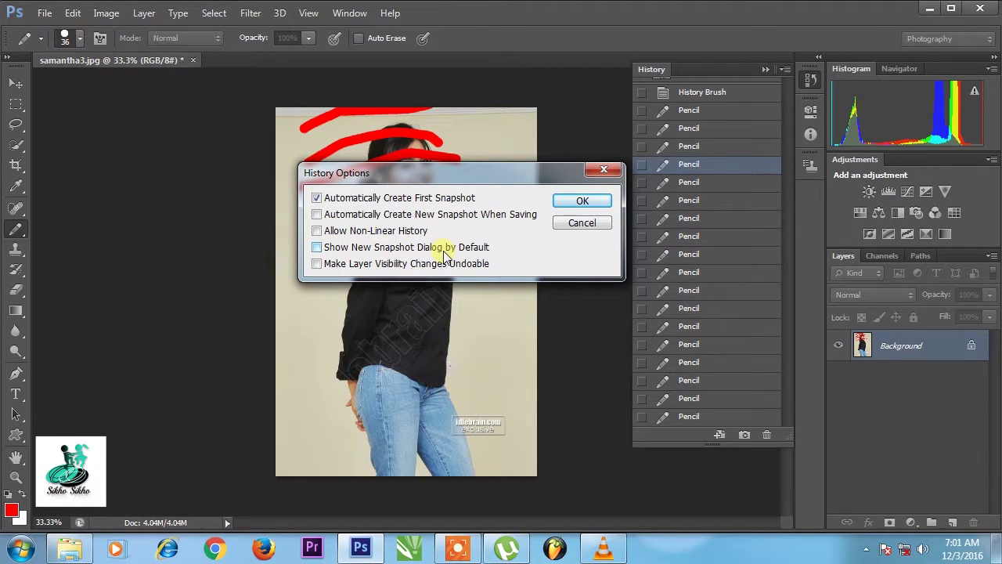
left_click(610, 223)
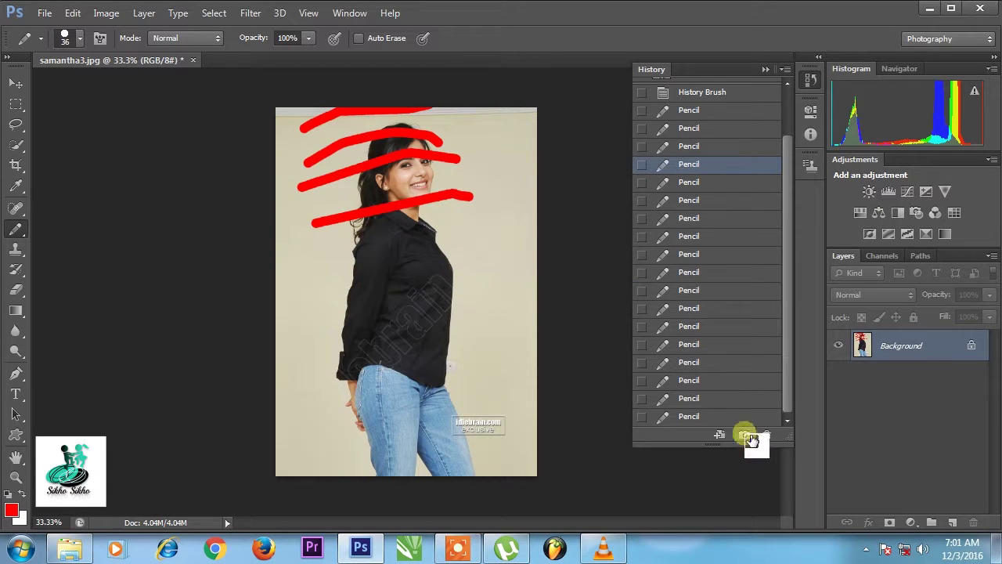
left_click(745, 435)
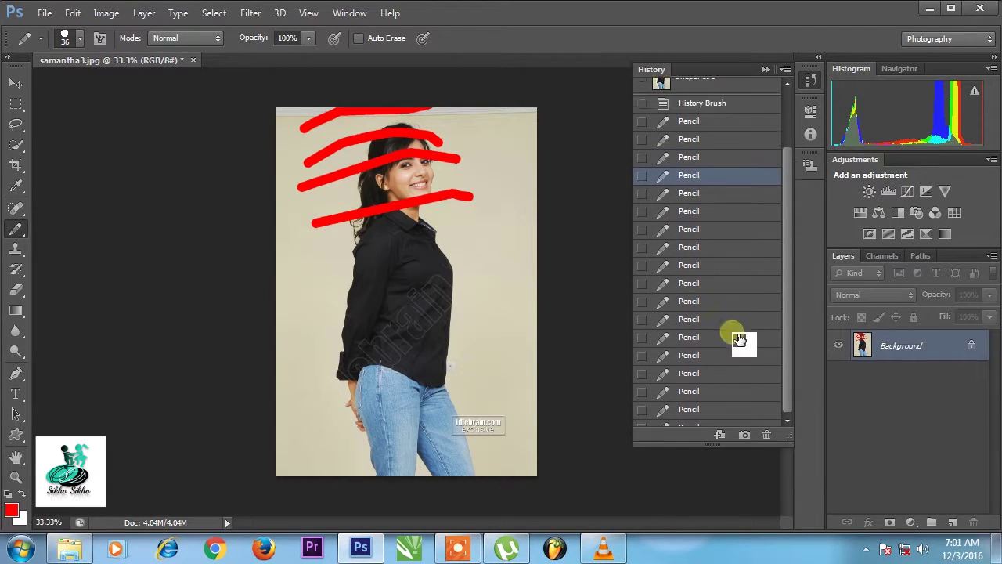
scroll(713, 235, "up", 2)
Confirm History Options, cancel a second snapshot, and revert samantha3.jpg to its saved version.
left_click(786, 69)
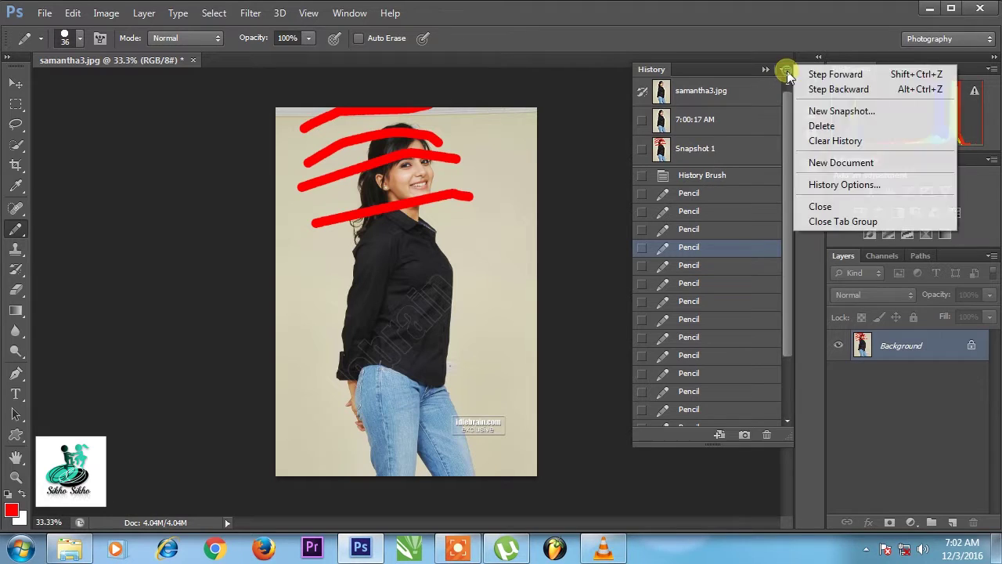
left_click(838, 186)
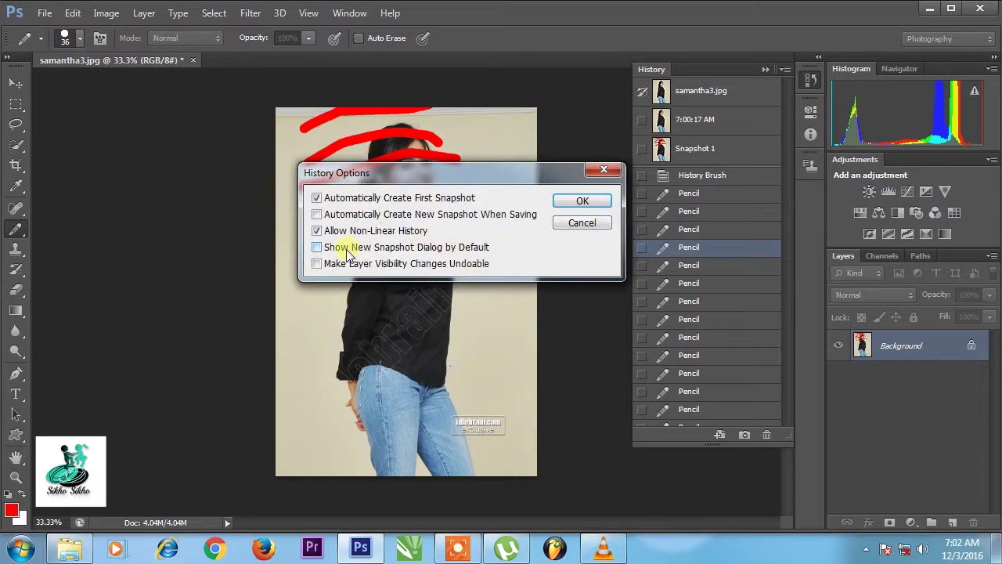
key("Return")
left_click(745, 436)
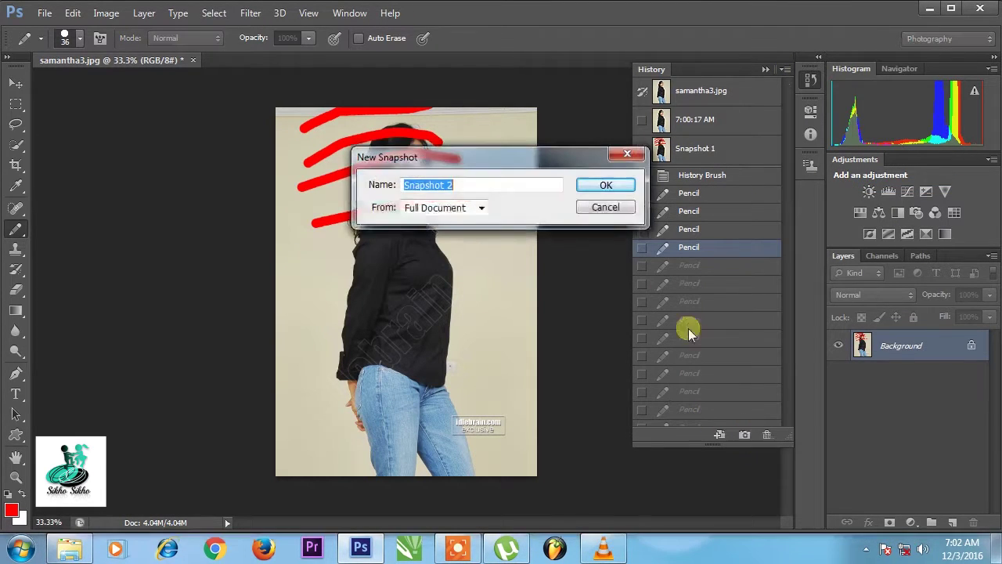
mouse_move(506, 157)
left_mouse_down()
mouse_move(469, 182)
mouse_move(320, 221)
left_mouse_up()
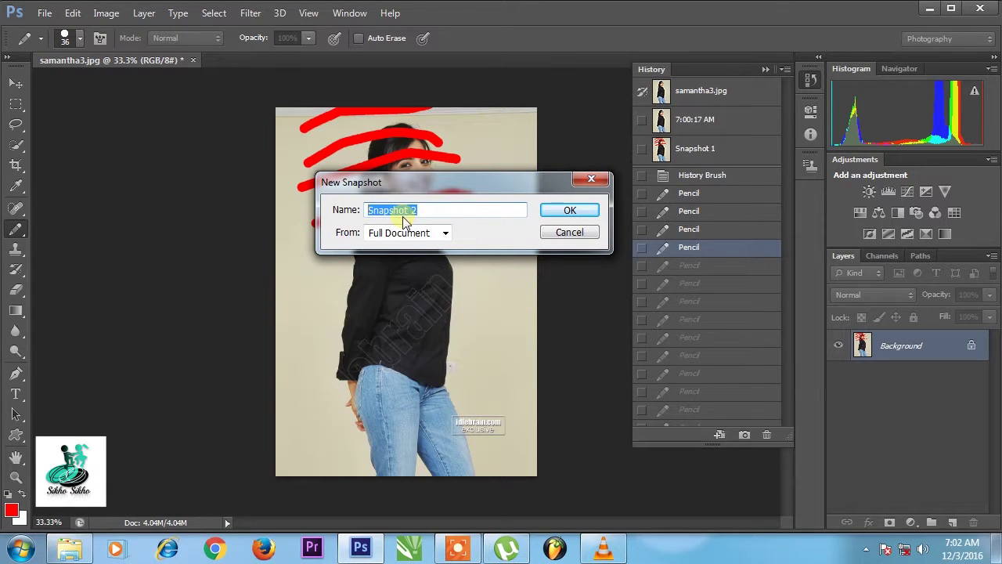
left_click(570, 230)
key("F12")
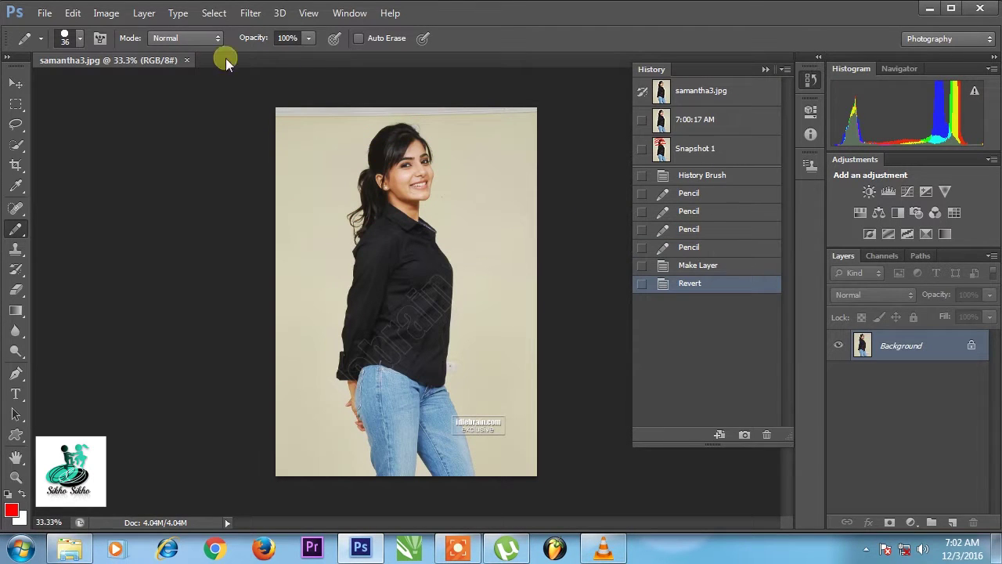
Open the saree photo and copy-paste it into samantha3.jpg.
left_click(36, 16)
left_click(62, 43)
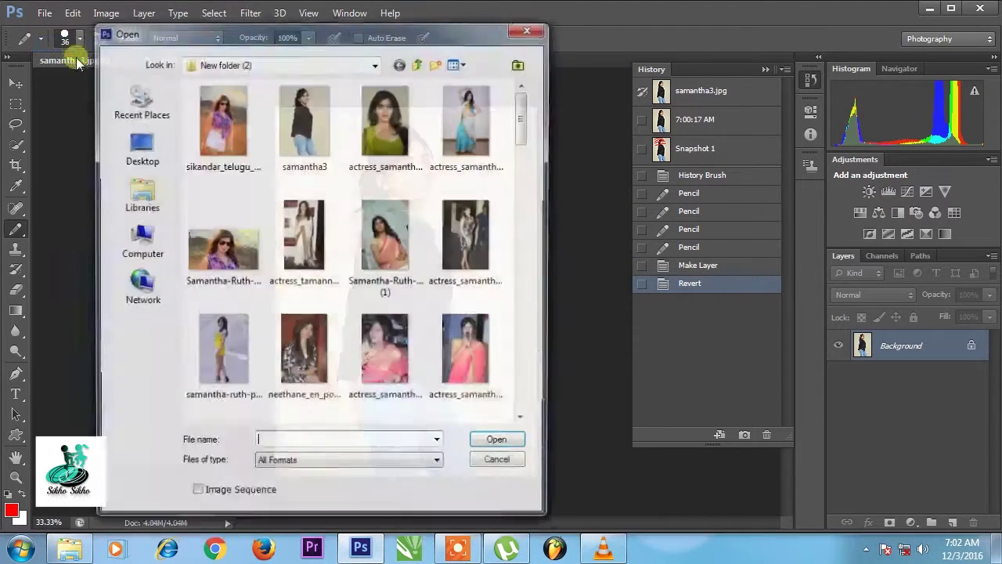
double_click(379, 231)
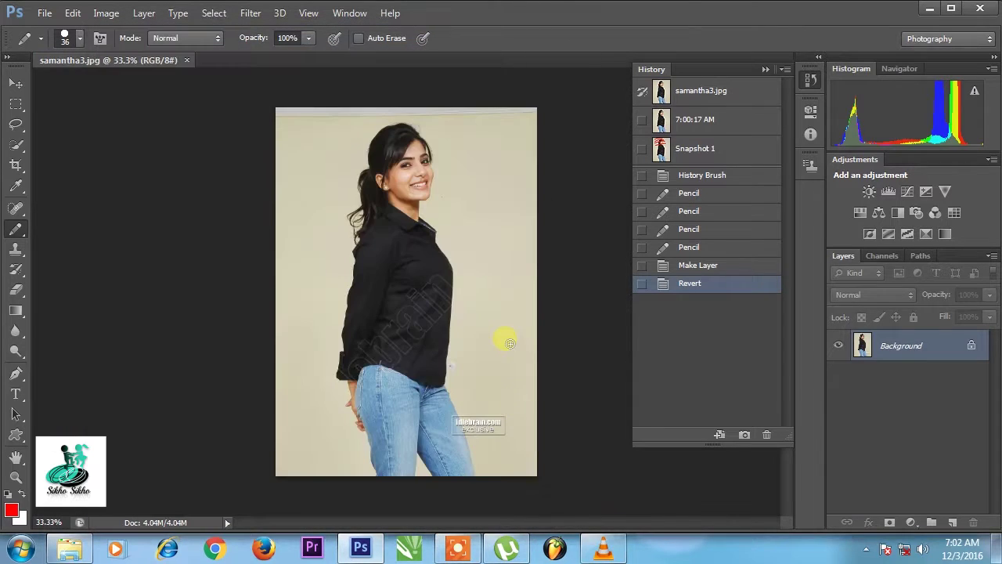
key("ctrl+c")
key("ctrl+Tab")
key("ctrl+v")
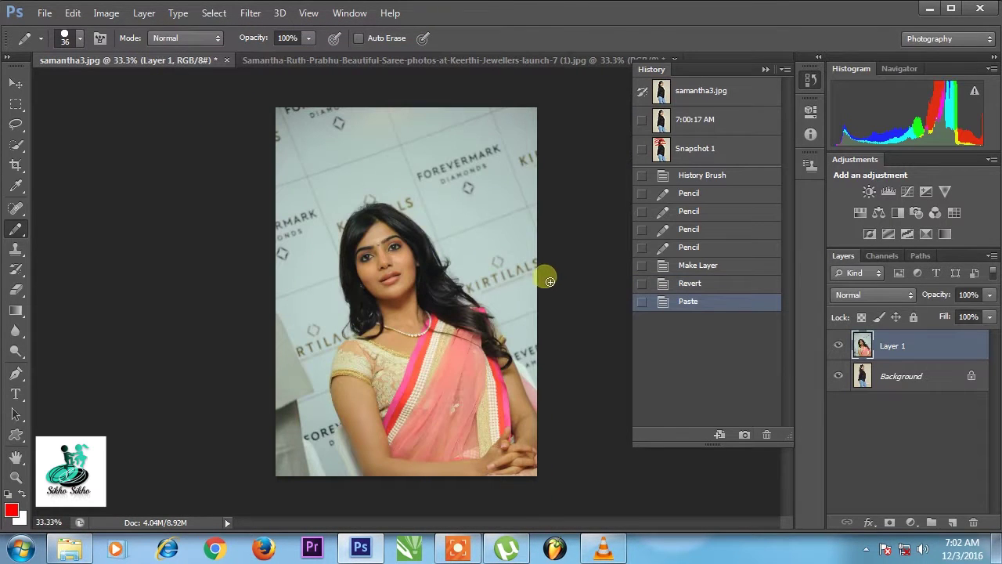
Undo the paste and drag the saree photo into samantha3.jpg as Layer 1.
key("v")
mouse_move(533, 279)
left_mouse_down()
mouse_move(415, 278)
mouse_move(413, 128)
left_mouse_up()
key("ctrl+z")
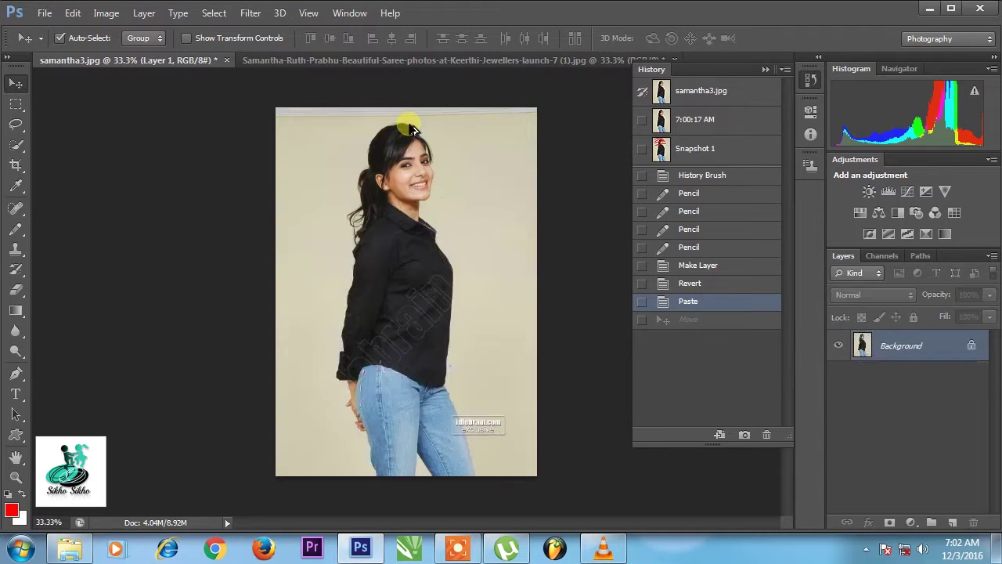
key("ctrl+alt+z")
left_click(403, 59)
key("ctrl+z")
mouse_move(431, 206)
left_mouse_down()
mouse_move(154, 63)
mouse_move(436, 225)
left_mouse_up()
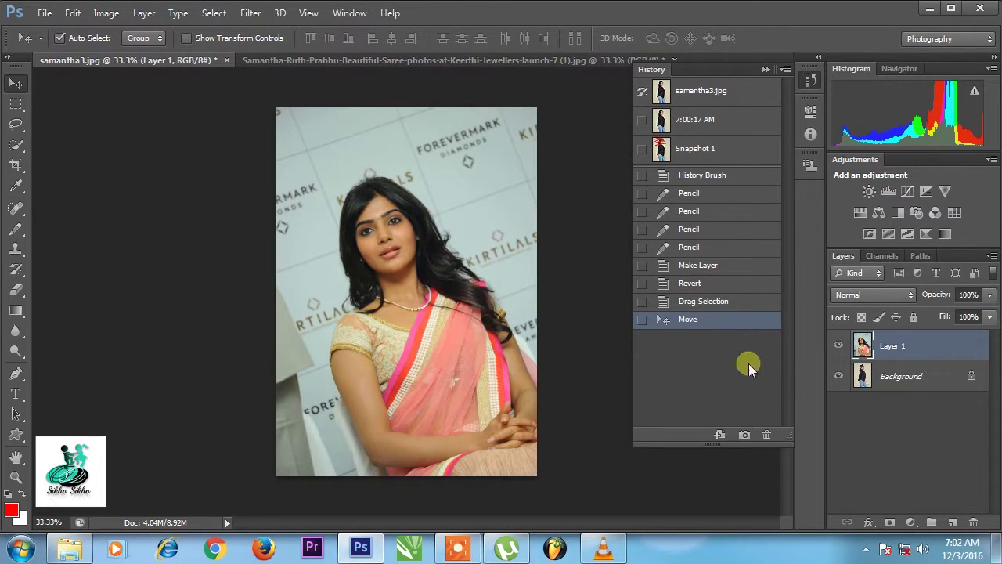
Toggle Layer 1's visibility to compare it with the Background.
left_click(839, 345)
left_click(841, 347)
left_click(841, 346)
left_click_drag(700, 137, 852, 370)
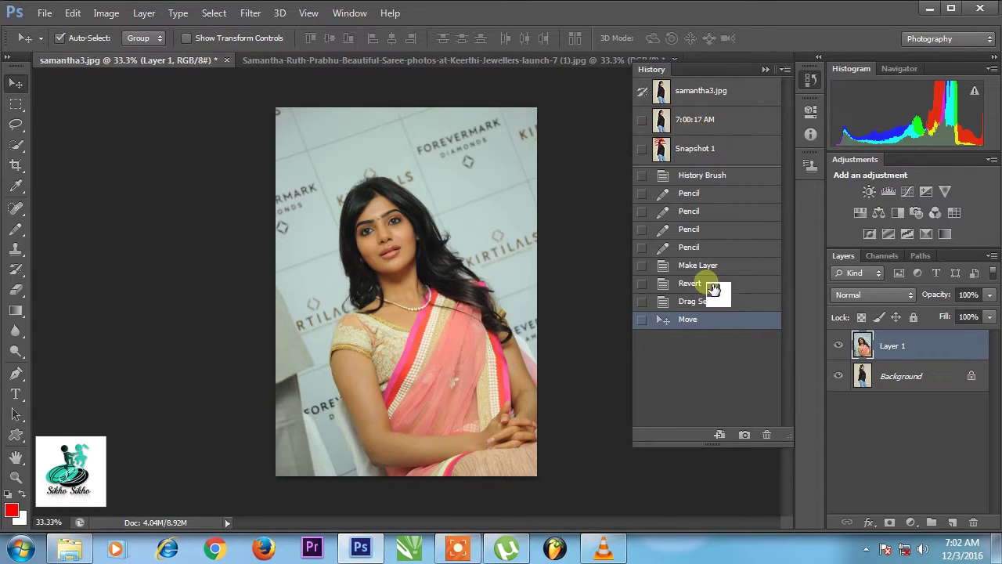
Toggle the saree layer's visibility, then enable Make Layer Visibility Changes Undoable in History Options.
left_click(840, 346)
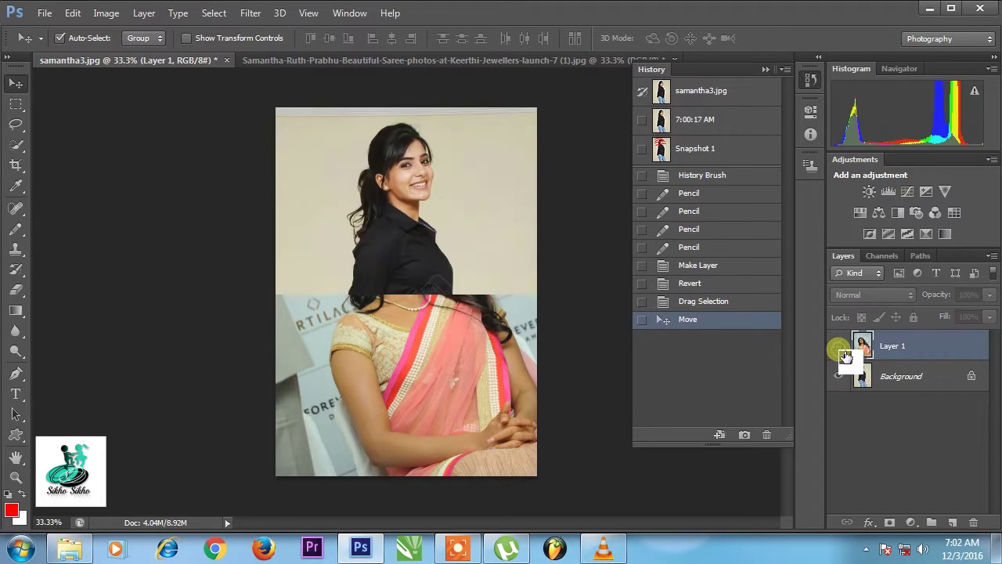
left_click(840, 346)
left_click(841, 349)
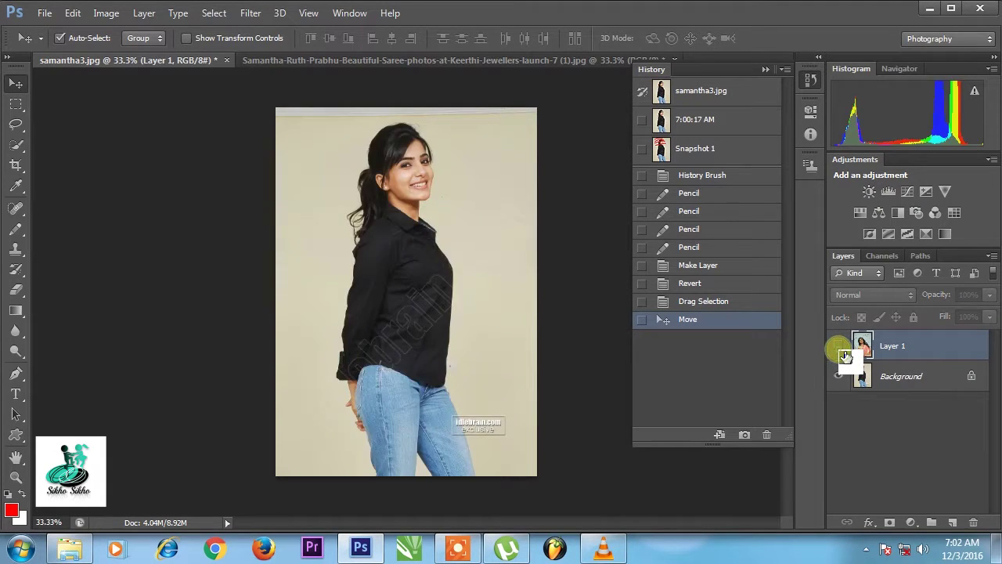
left_click(786, 70)
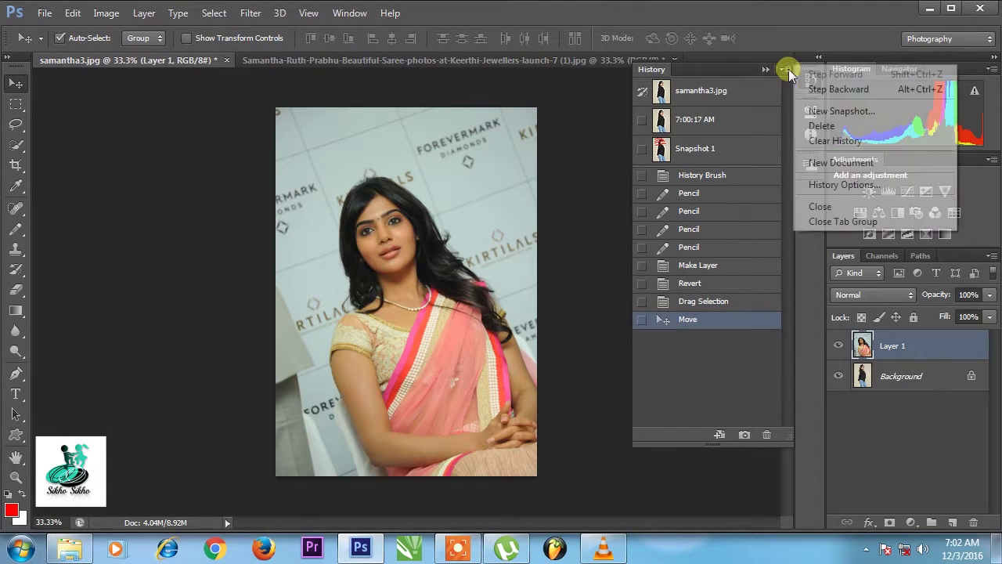
left_click(823, 185)
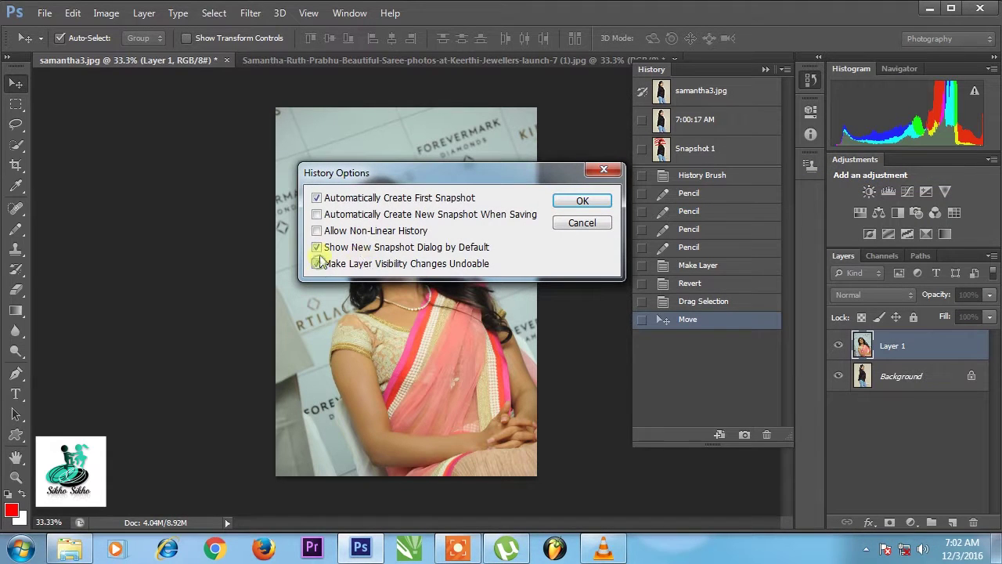
left_click(583, 200)
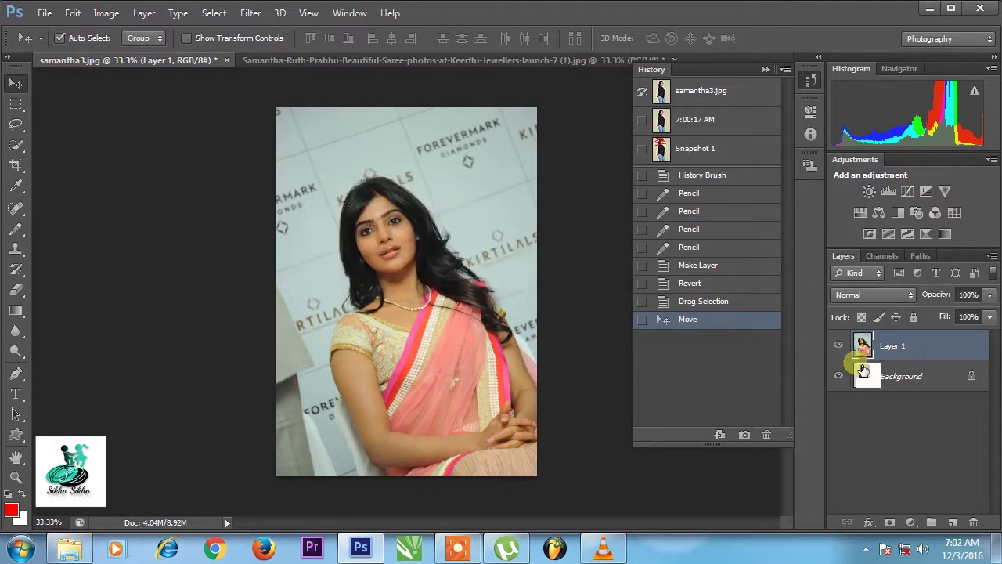
left_click(839, 345)
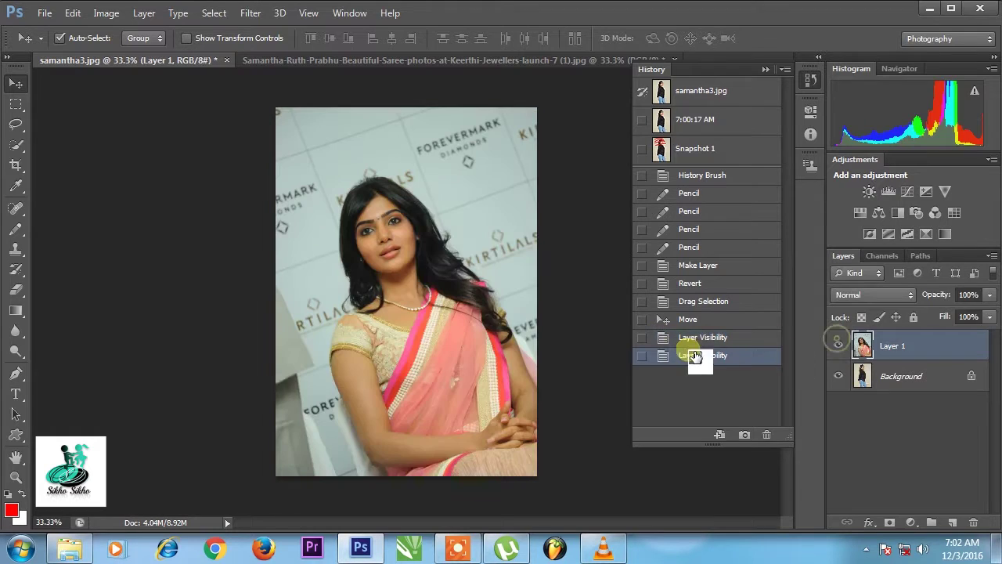
Hide the saree layer, recheck History Options, then show the saree layer again.
left_click(839, 345)
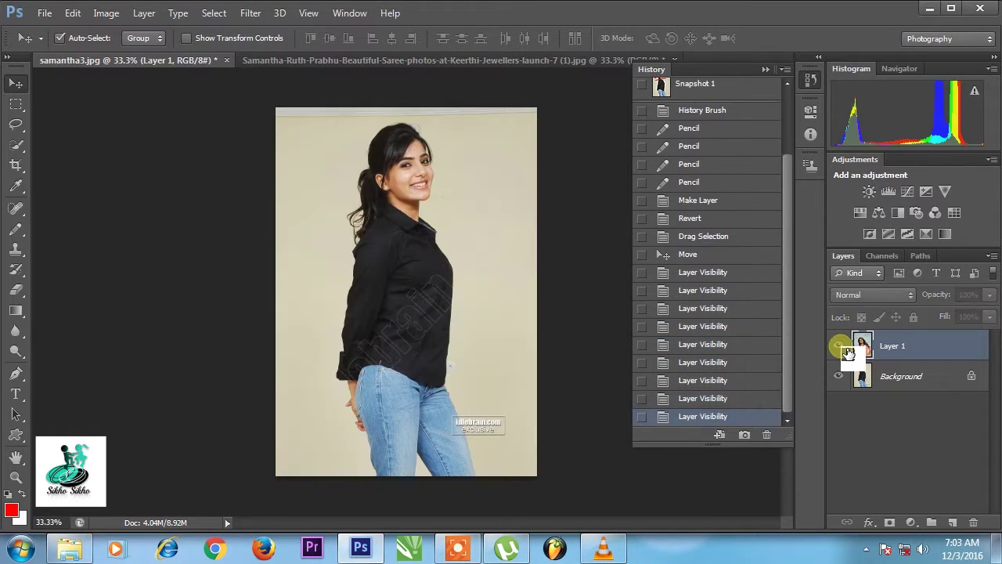
left_click(787, 71)
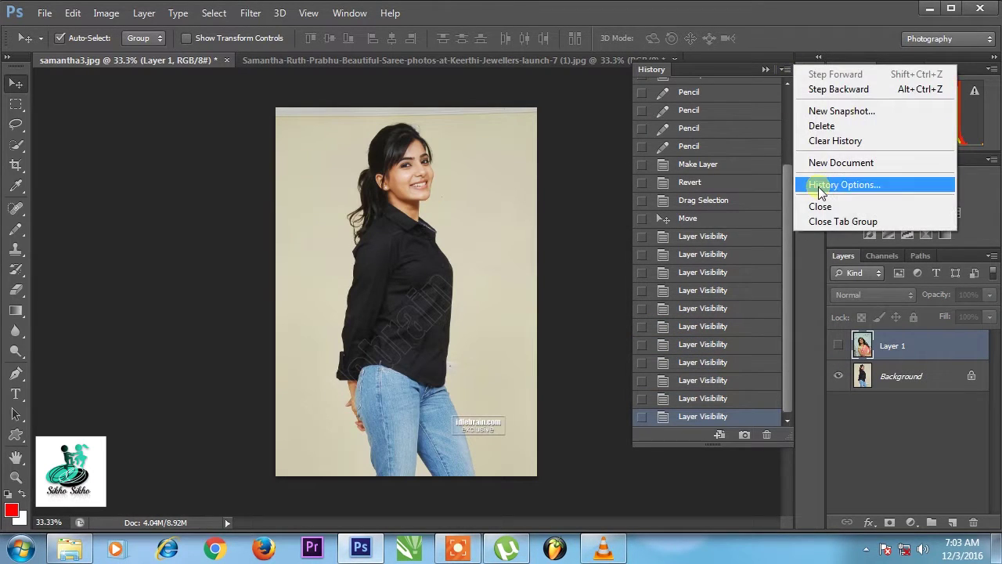
left_click(821, 188)
key("Return")
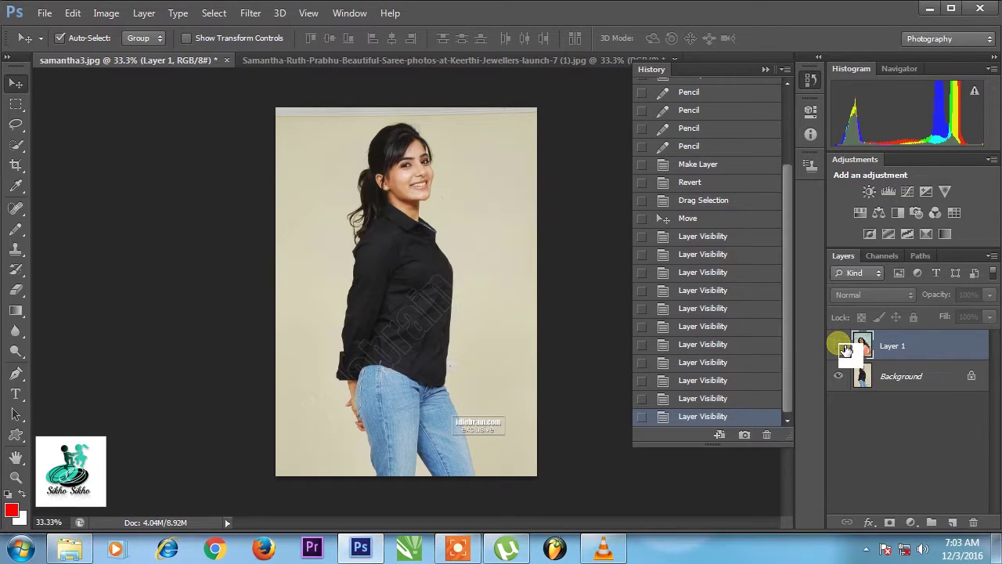
left_click(839, 345)
Free Transform the saree layer to about quarter size, tilted about 20 degrees.
key("ctrl+t")
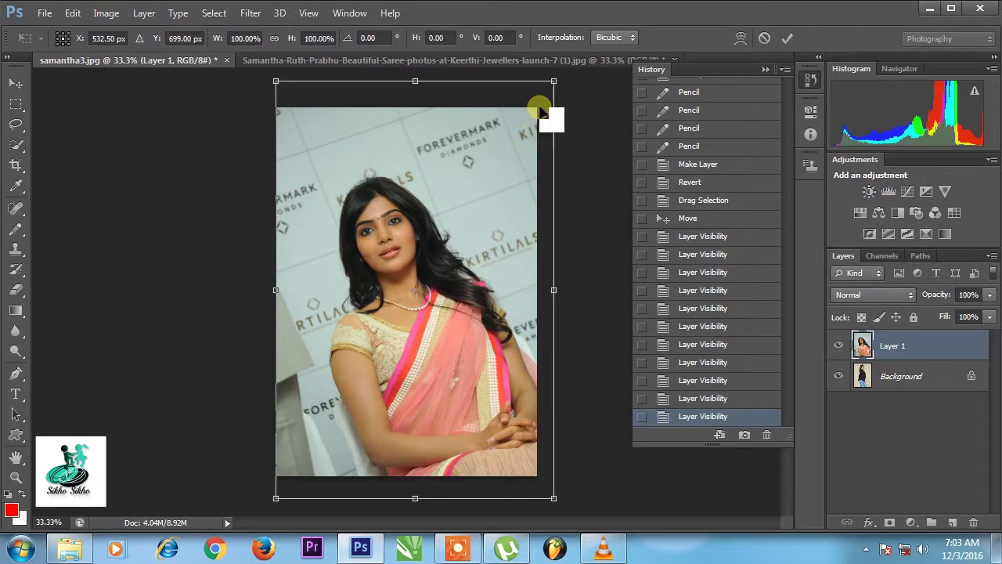
mouse_move(558, 85)
left_mouse_down()
mouse_move(454, 203)
mouse_move(447, 234)
left_mouse_up()
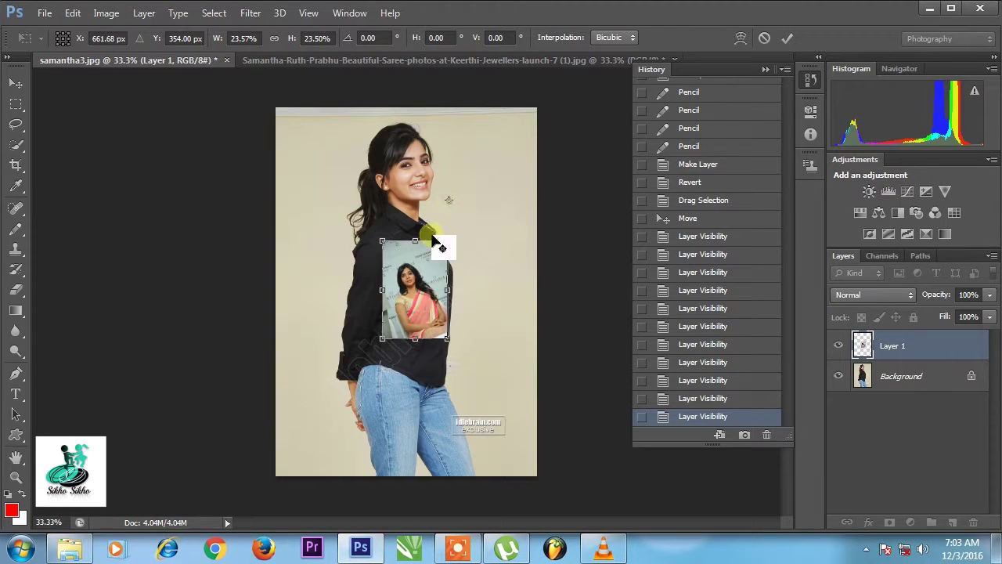
left_click_drag(475, 212, 448, 191)
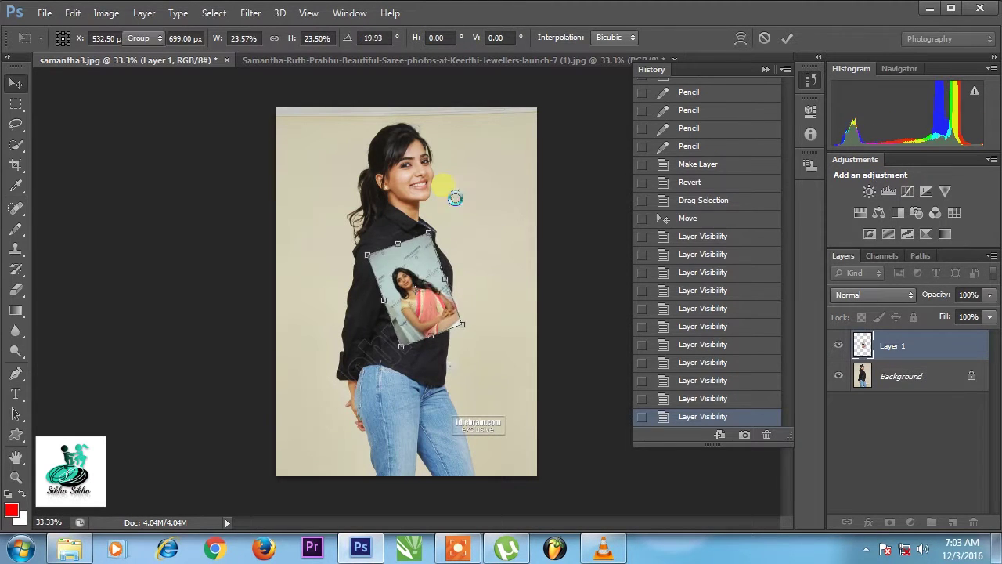
key("Return")
Compare the saree layer before and after the transform in History, then delete it.
left_click_drag(727, 417, 722, 423)
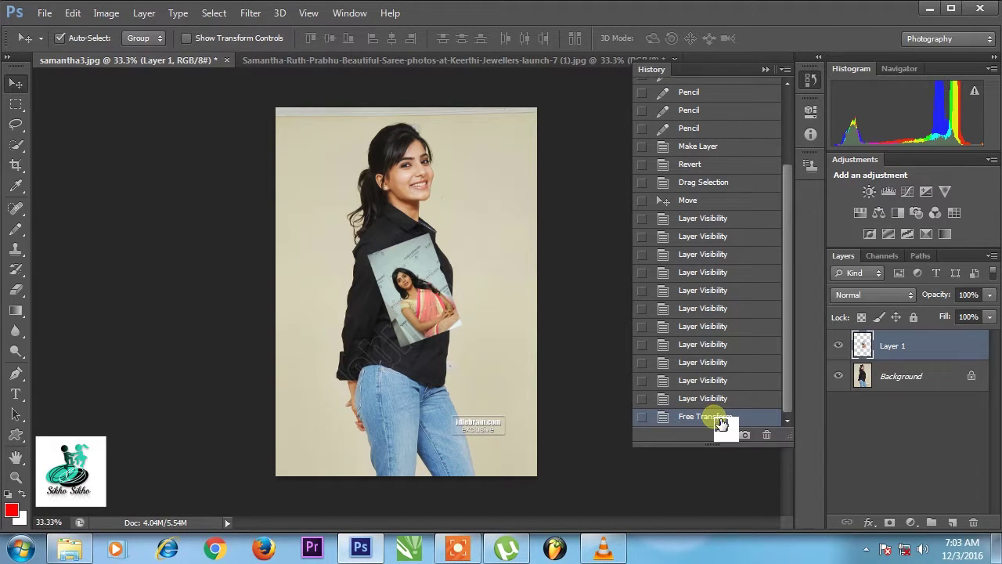
left_click(725, 404)
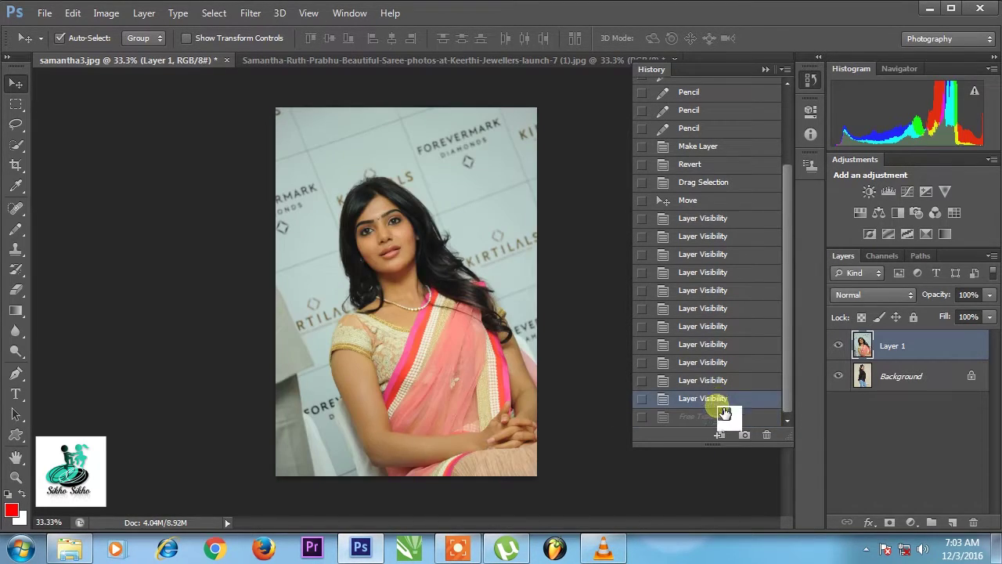
left_click(723, 418)
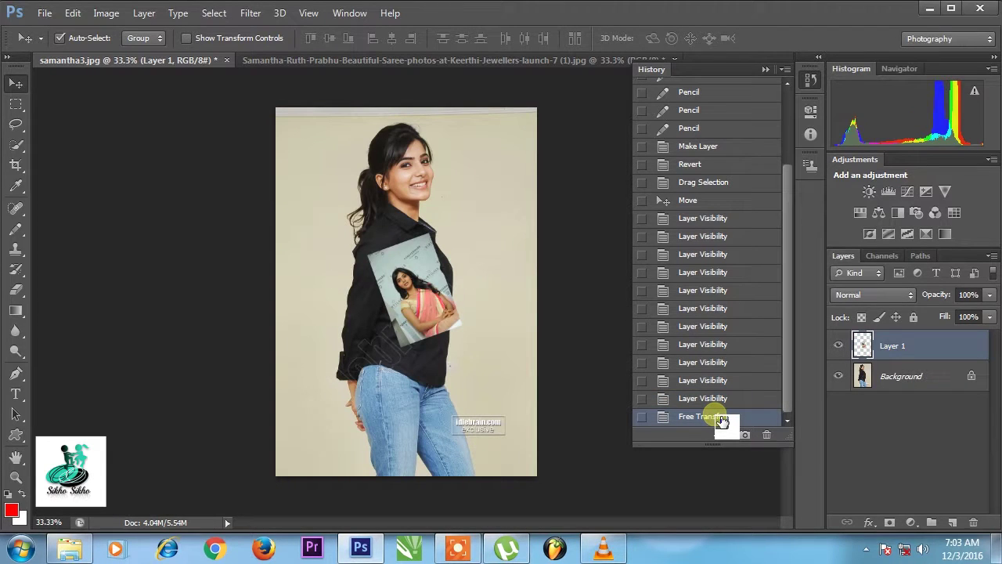
key("Delete")
Erase white bands across the woman's face, shoulders and waist.
key("e")
left_click_drag(406, 182, 462, 156)
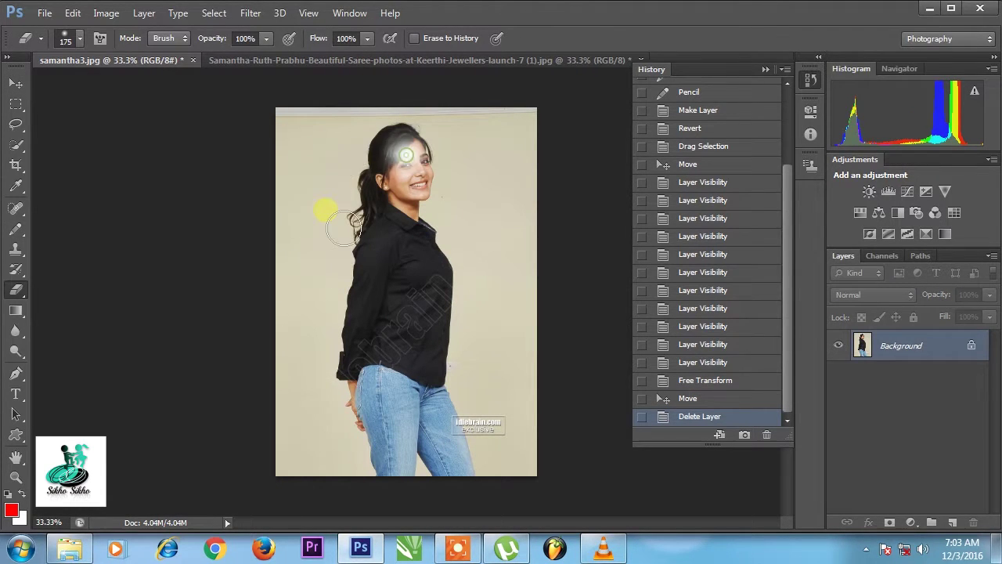
left_click_drag(352, 235, 479, 232)
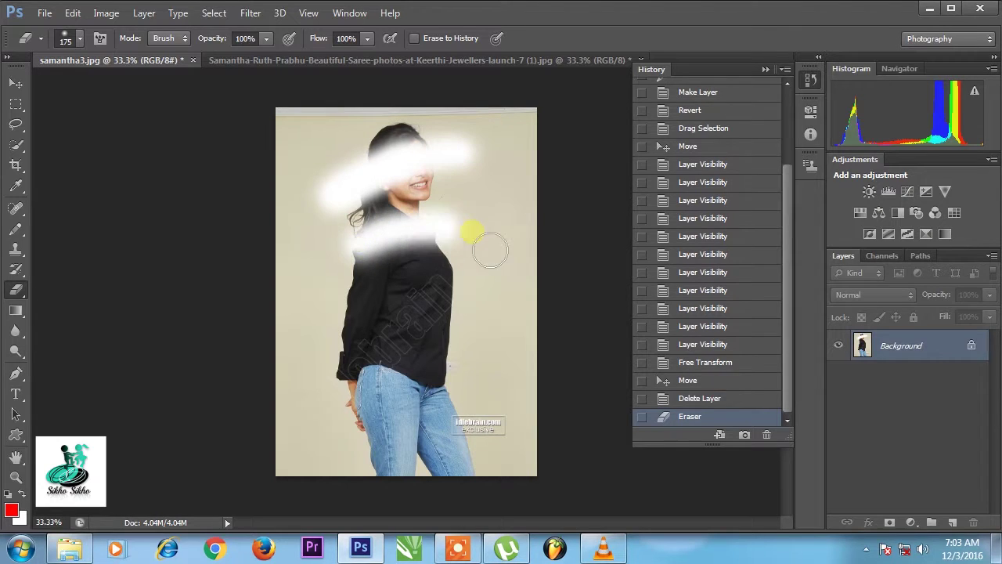
left_click_drag(329, 321, 481, 323)
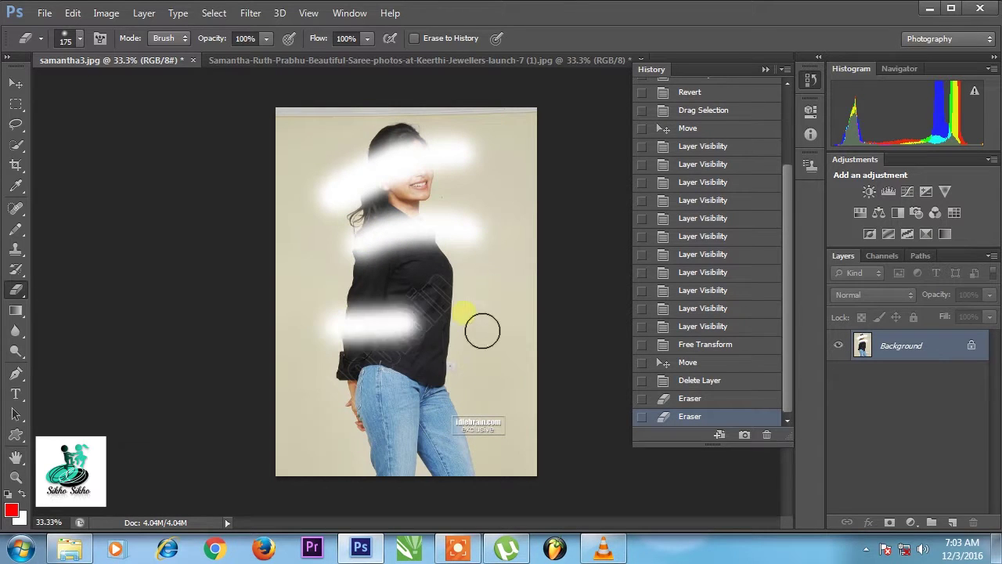
Paint the erased face, shoulder and waist bands back with the History Brush.
left_click(16, 268)
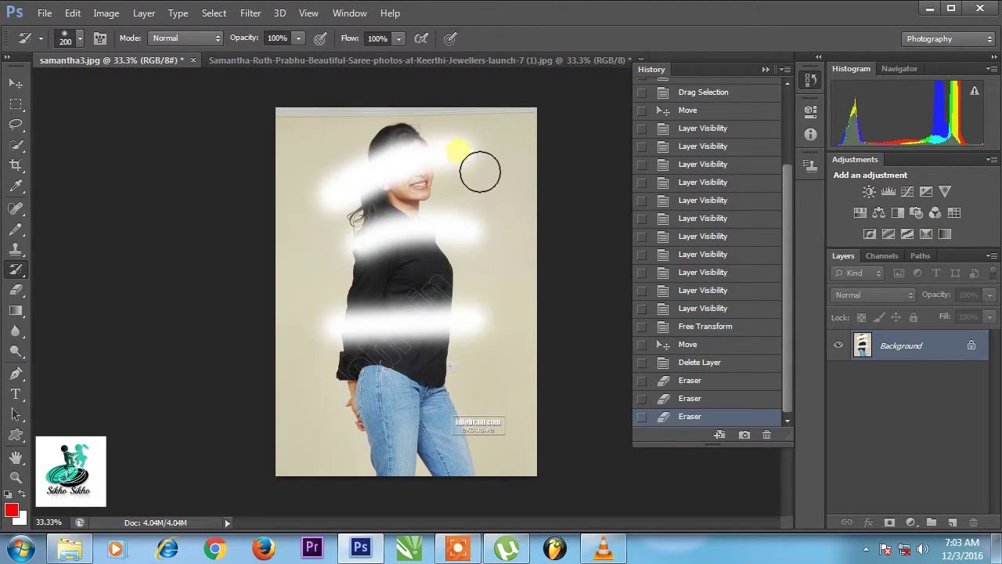
left_click_drag(480, 172, 495, 172)
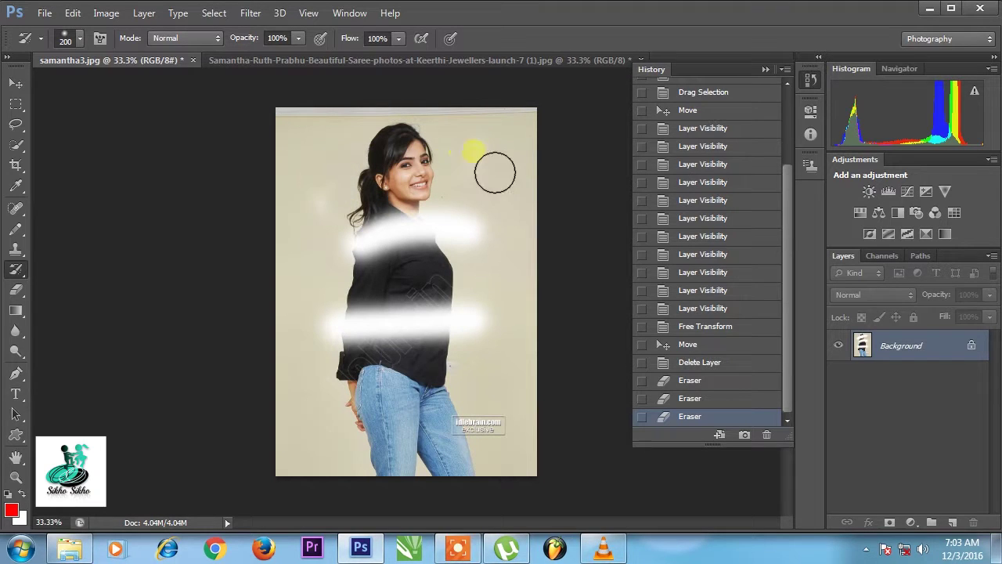
left_click_drag(501, 258, 331, 279)
left_click_drag(512, 246, 499, 226)
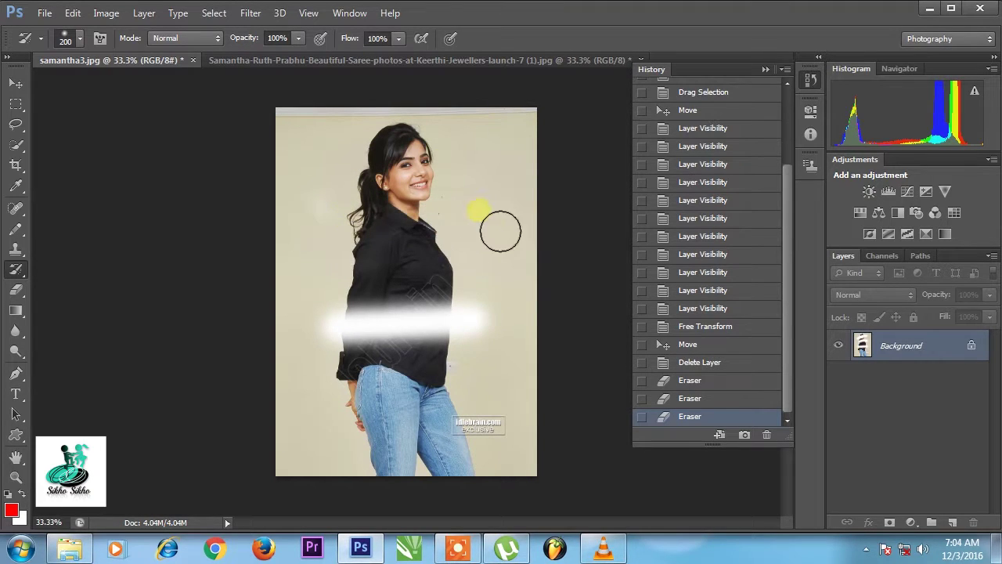
left_click_drag(491, 343, 333, 325)
Convert the Background to Layer 0, then erase transparent strips across face, waist and right background.
double_click(945, 347)
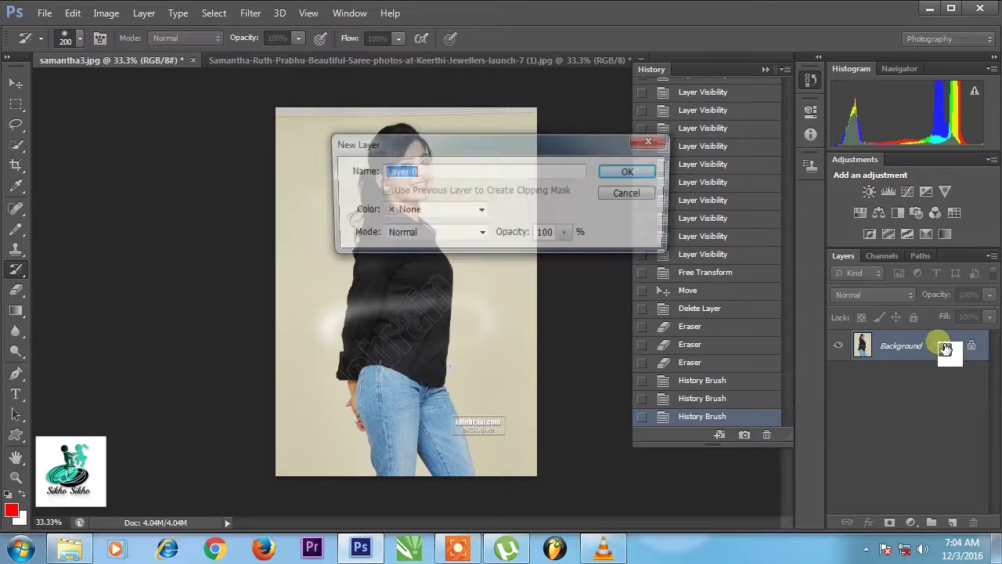
key("Return")
key("e")
left_click_drag(451, 160, 349, 235)
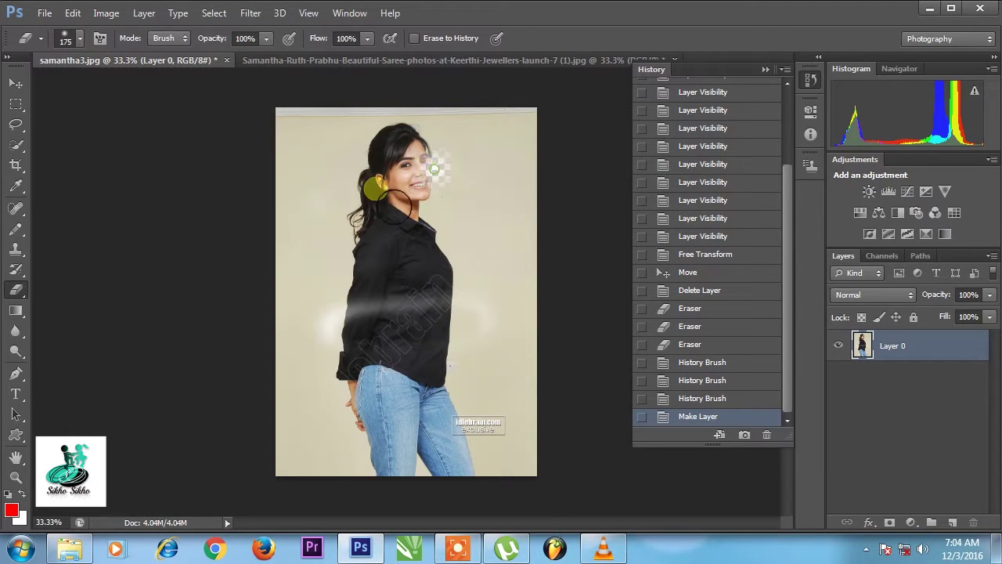
left_click_drag(369, 364, 481, 469)
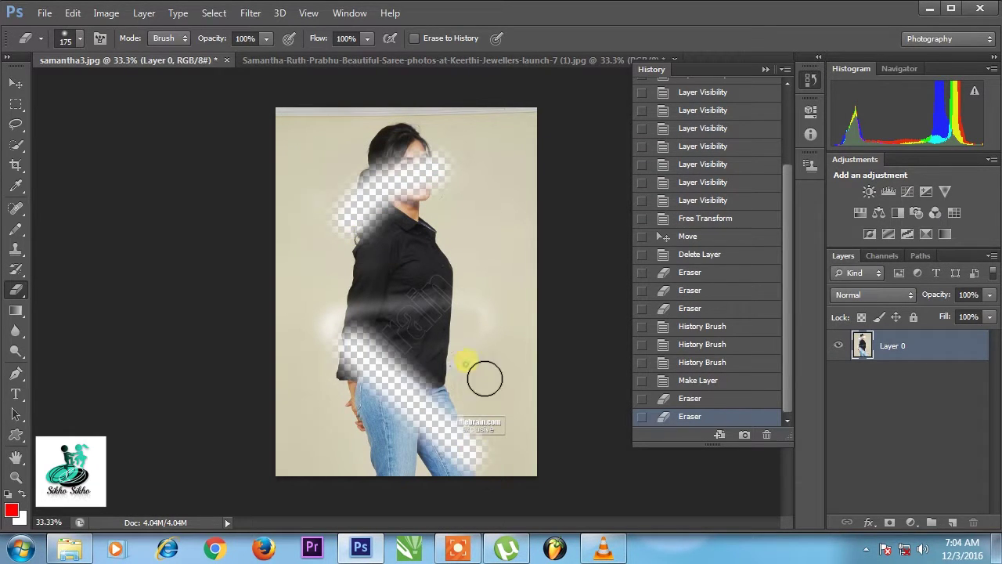
left_click_drag(481, 376, 500, 272)
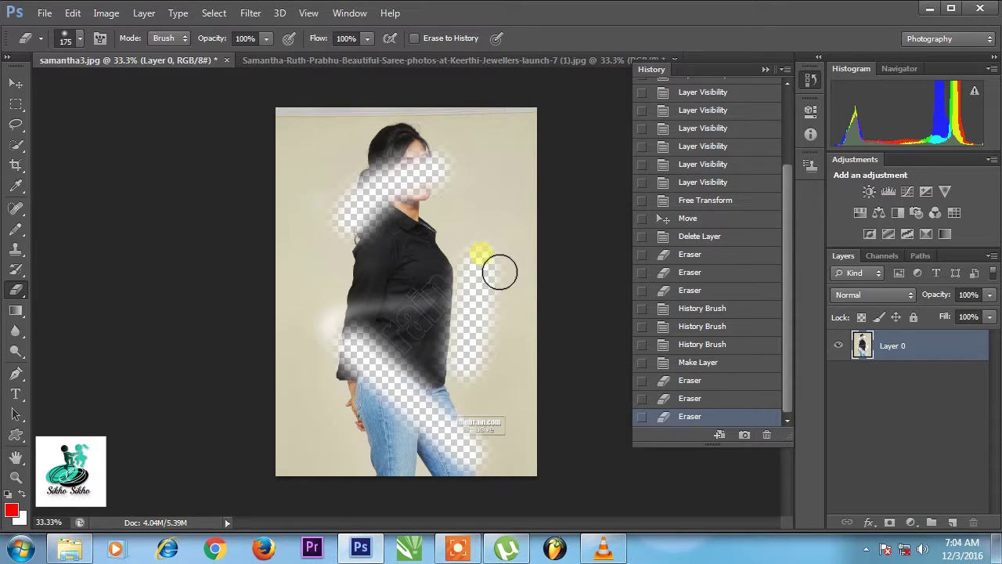
Restore the erased face, right background strip and shirt-and-jeans strip with the History Brush.
key("y")
left_click_drag(465, 178, 376, 242)
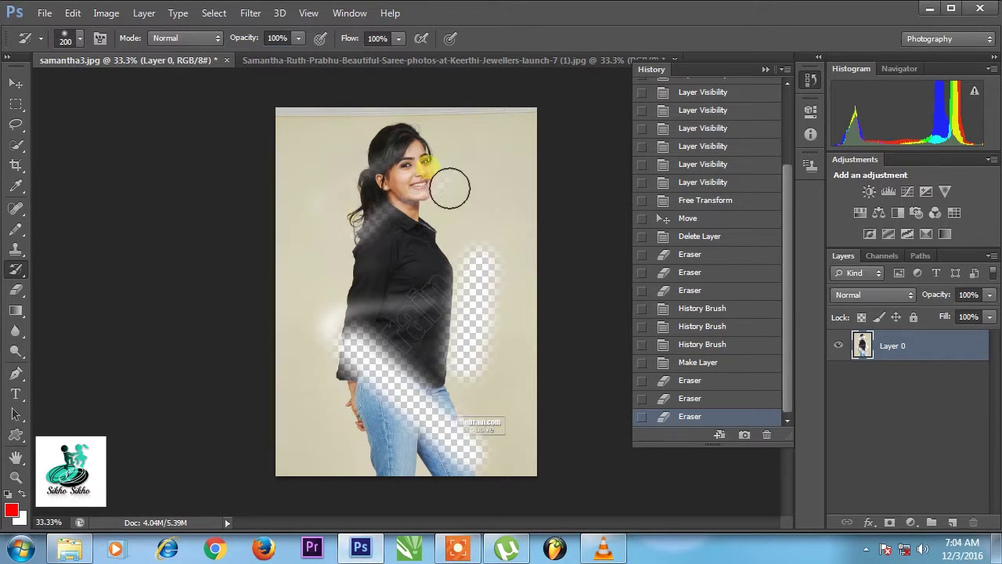
left_click_drag(475, 388, 504, 327)
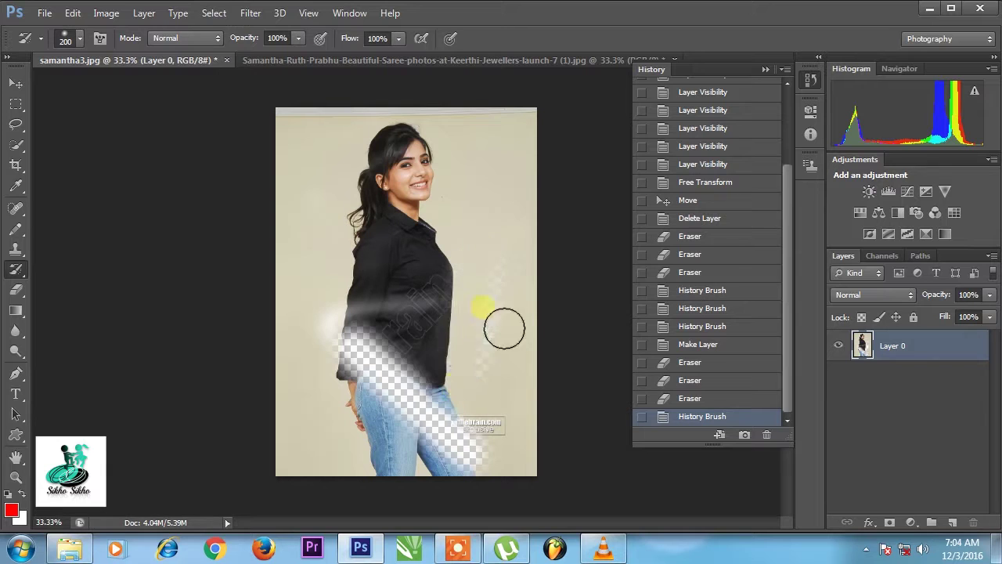
mouse_move(346, 358)
left_mouse_down()
mouse_move(332, 342)
mouse_move(459, 452)
mouse_move(347, 303)
mouse_move(463, 327)
left_mouse_up()
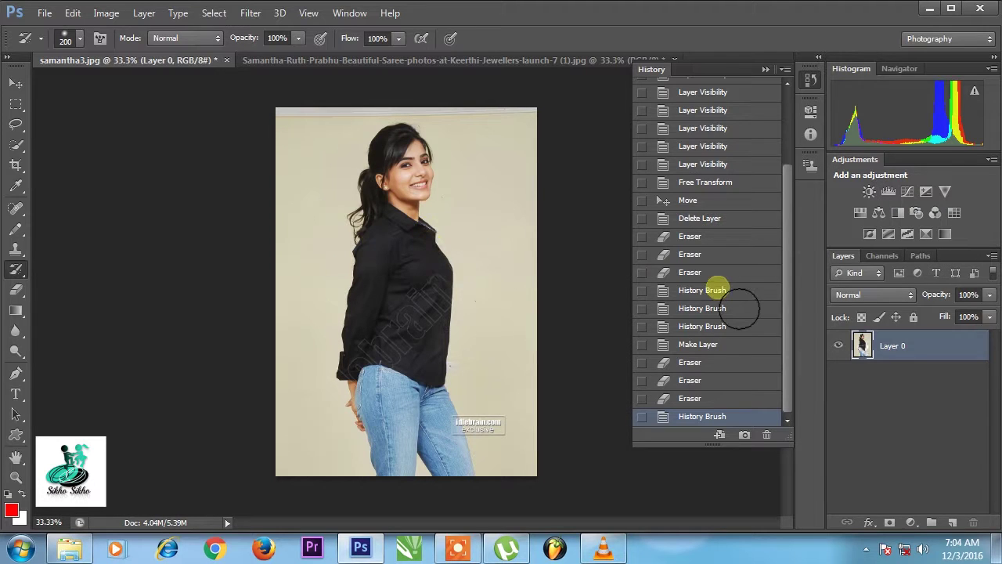
Set Snapshot 1 as the History Brush source and browse the original, eraser and restored states.
scroll(783, 125, "up", 5)
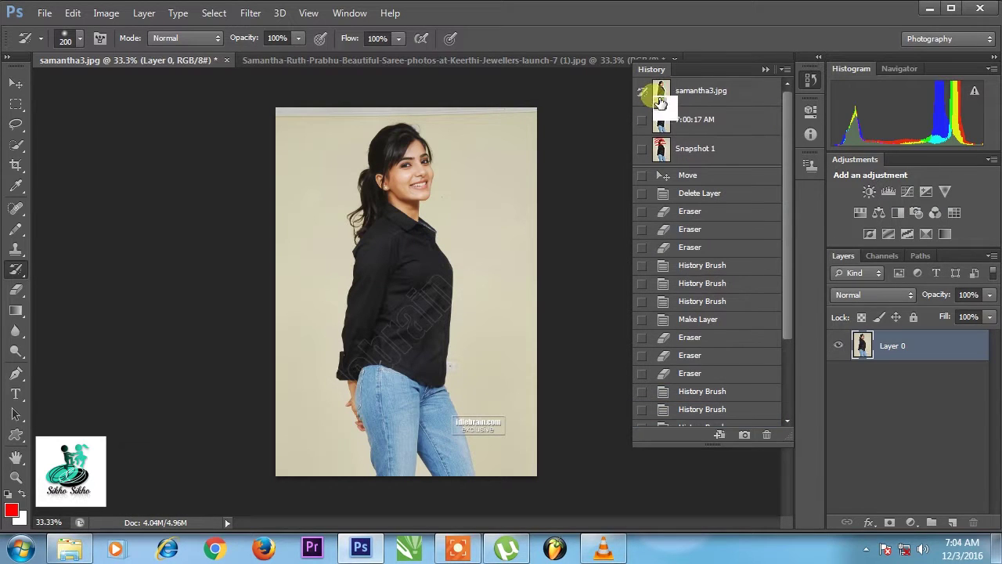
left_click(709, 92)
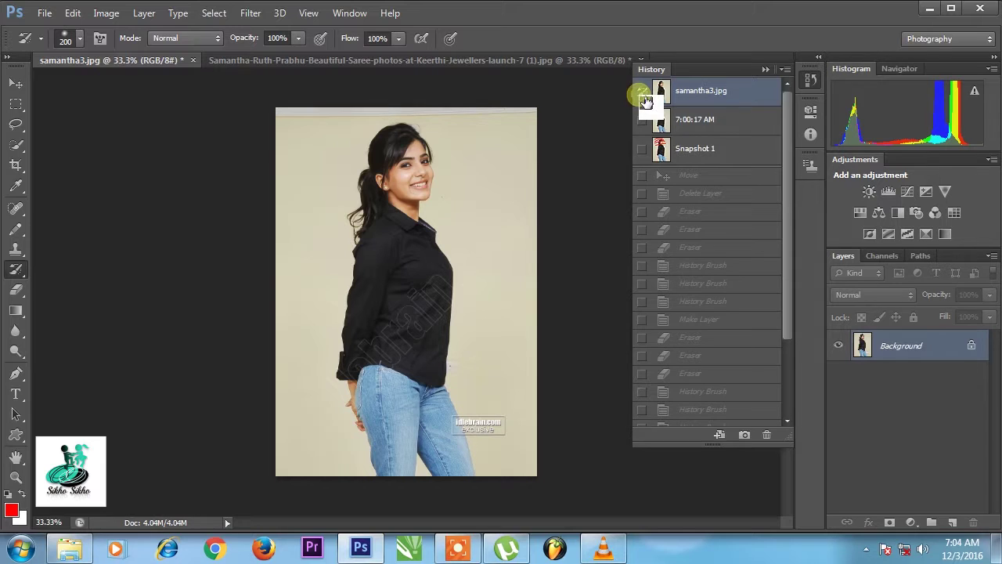
left_click(642, 150)
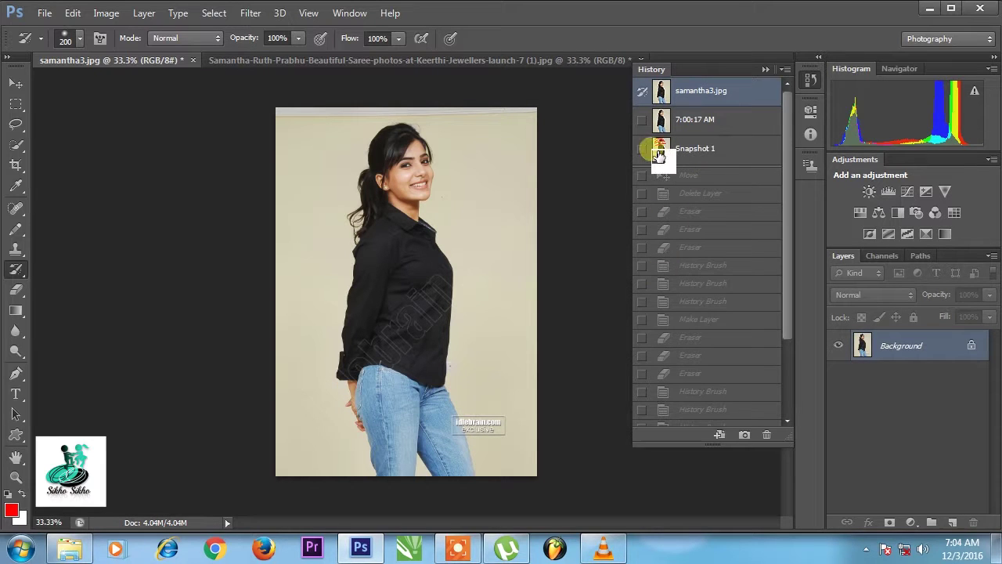
left_click(722, 157)
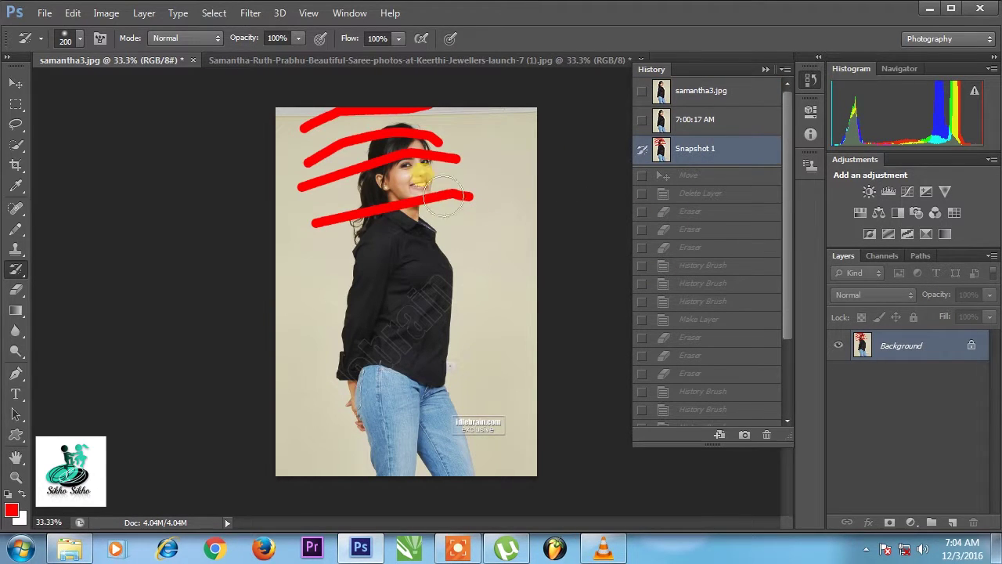
left_click(730, 235)
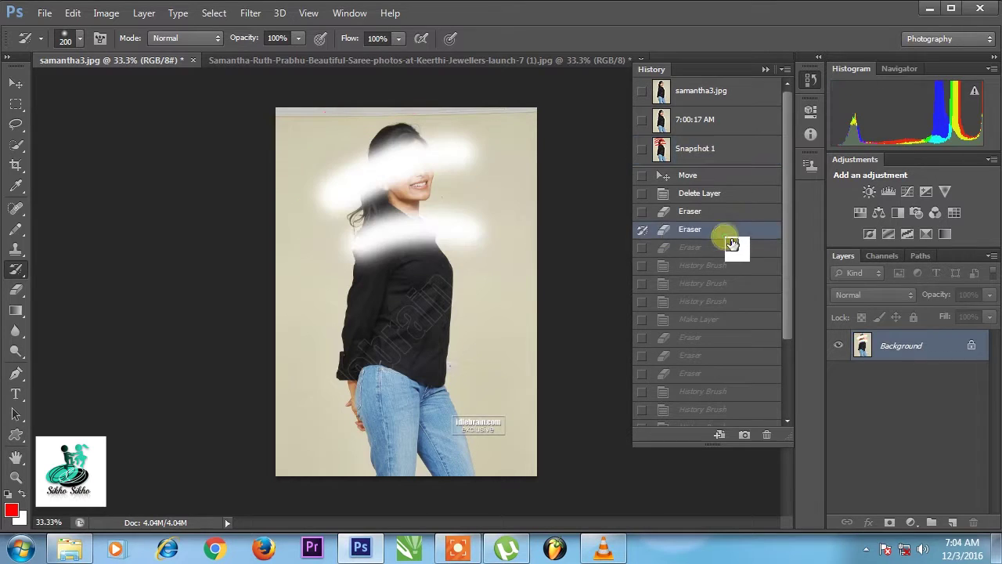
scroll(674, 375, "down", 3)
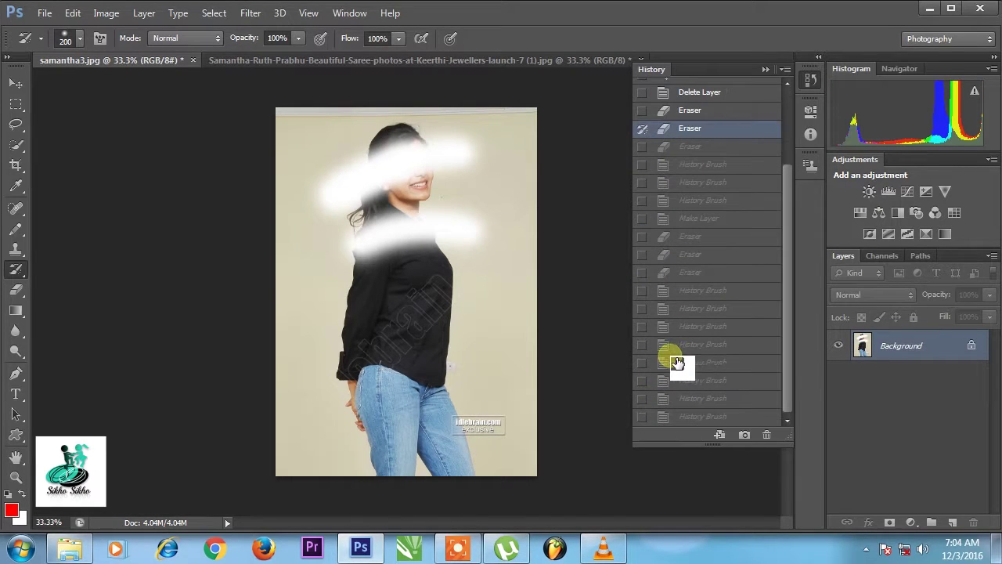
left_click(760, 326)
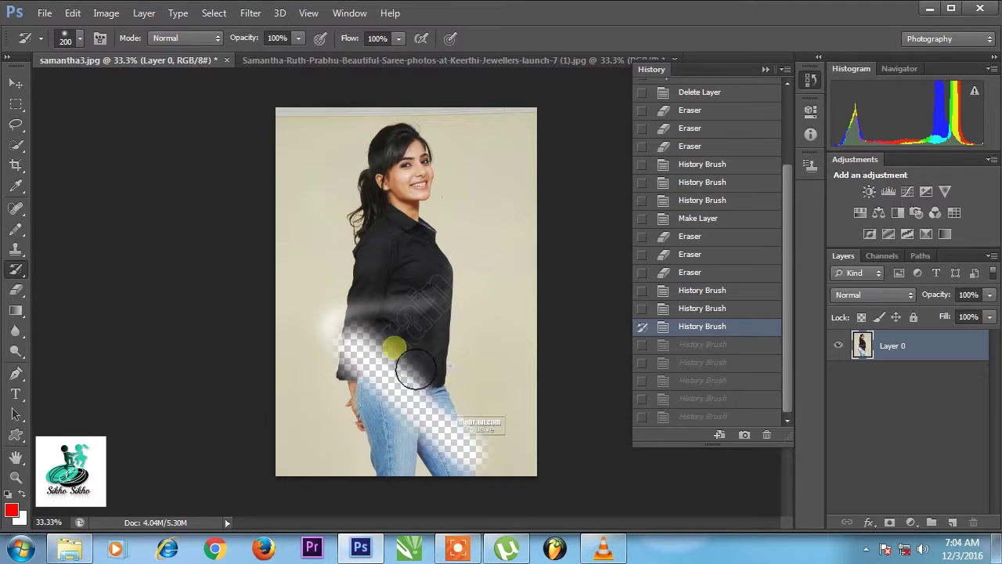
Revert to the samantha3.jpg snapshot and paint with the History Brush, discarding later history.
left_click_drag(448, 427, 351, 328)
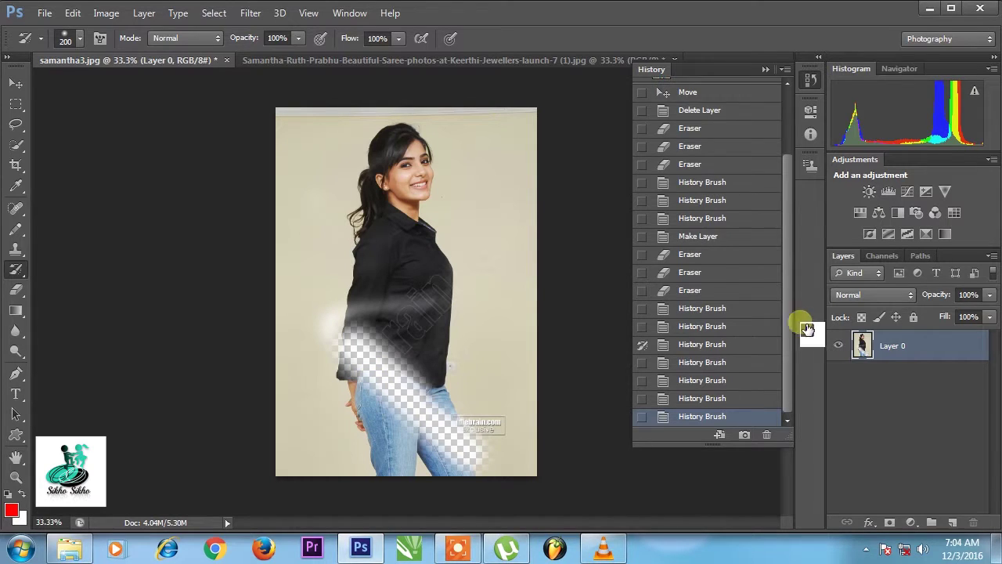
scroll(772, 331, "up", 3)
left_click(727, 95)
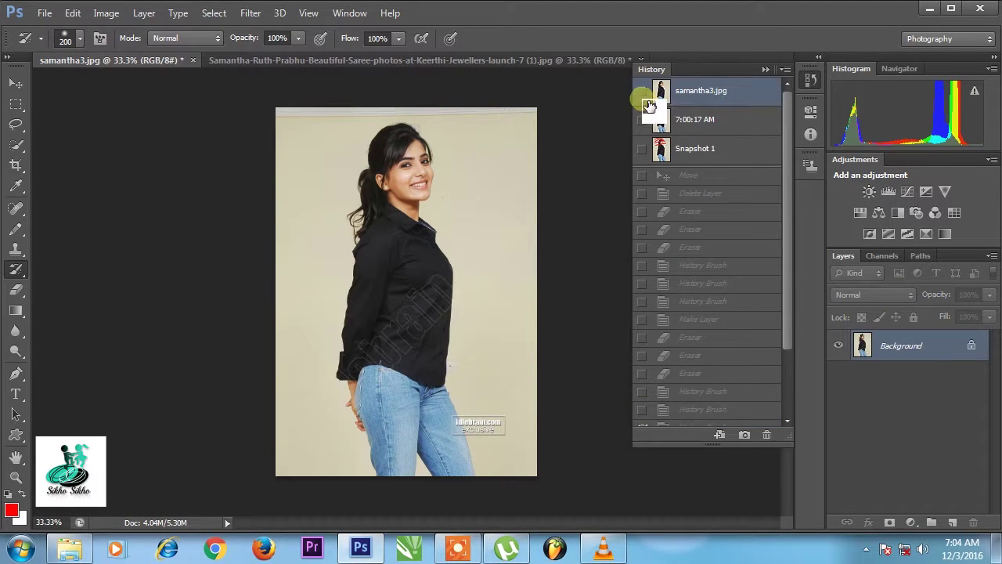
scroll(667, 313, "down", 3)
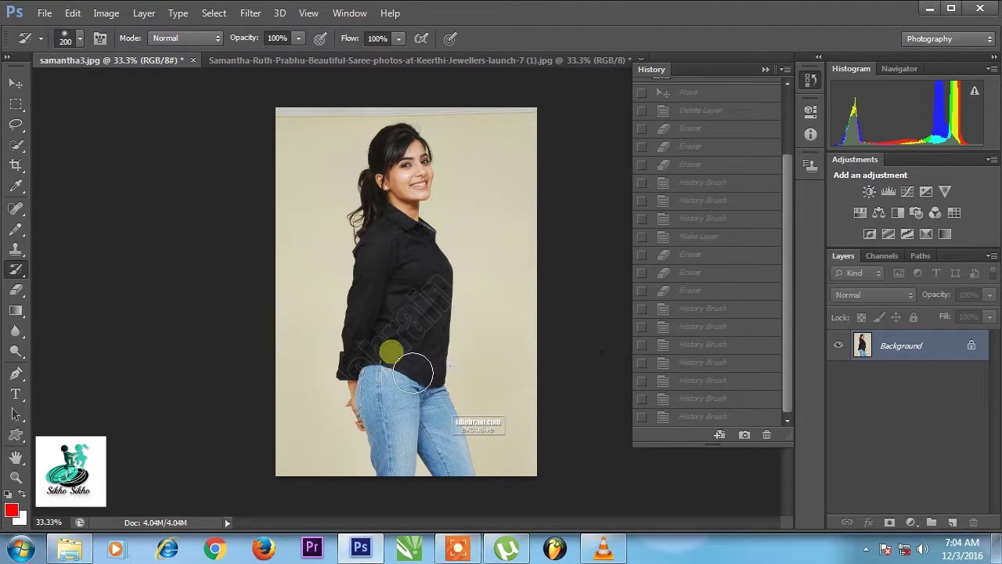
left_click(410, 300)
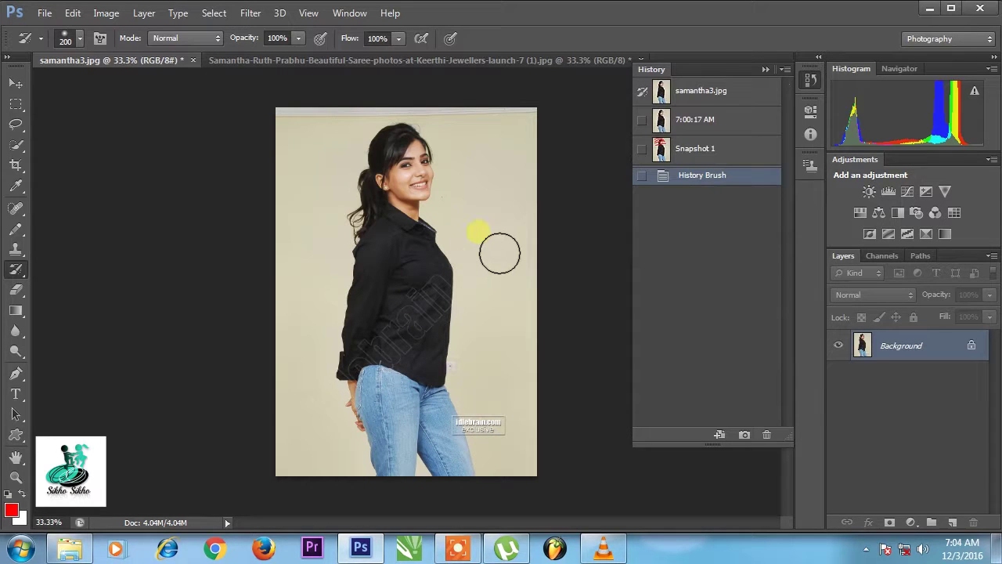